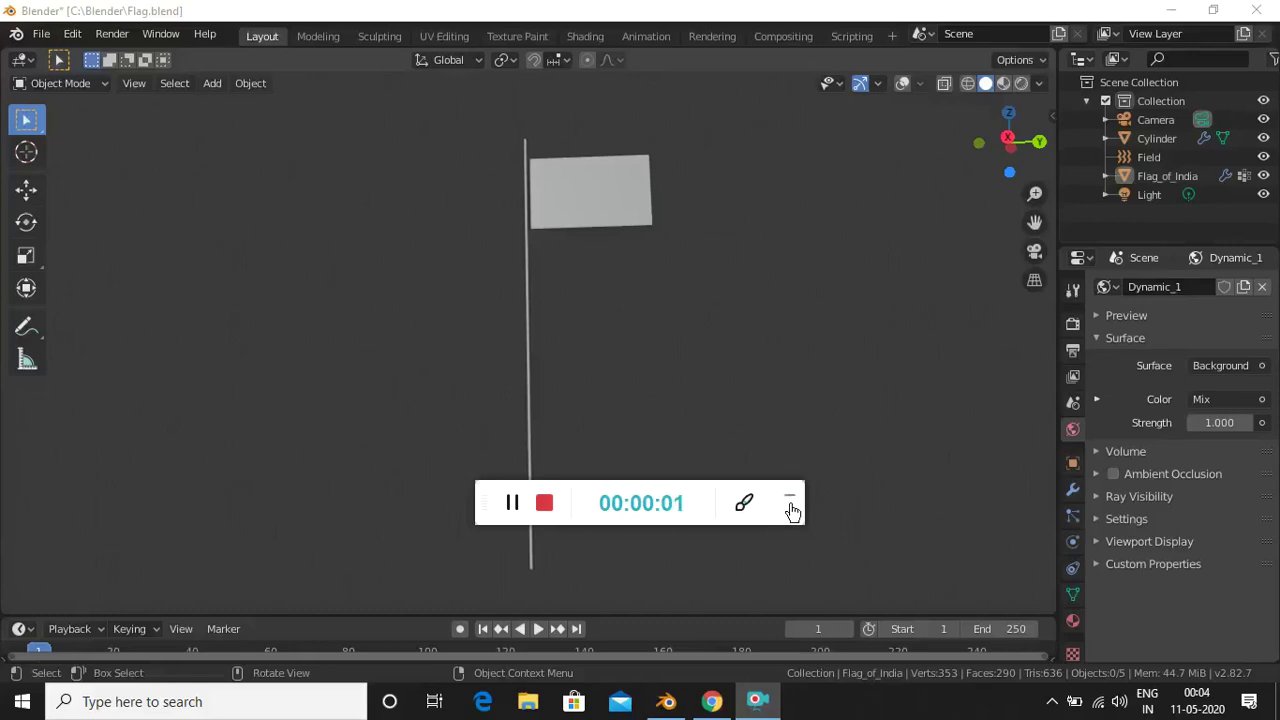
# Play and stop the finished flag animation, and preview the flag with rendered viewport shading.
pyautogui.click(791, 496)
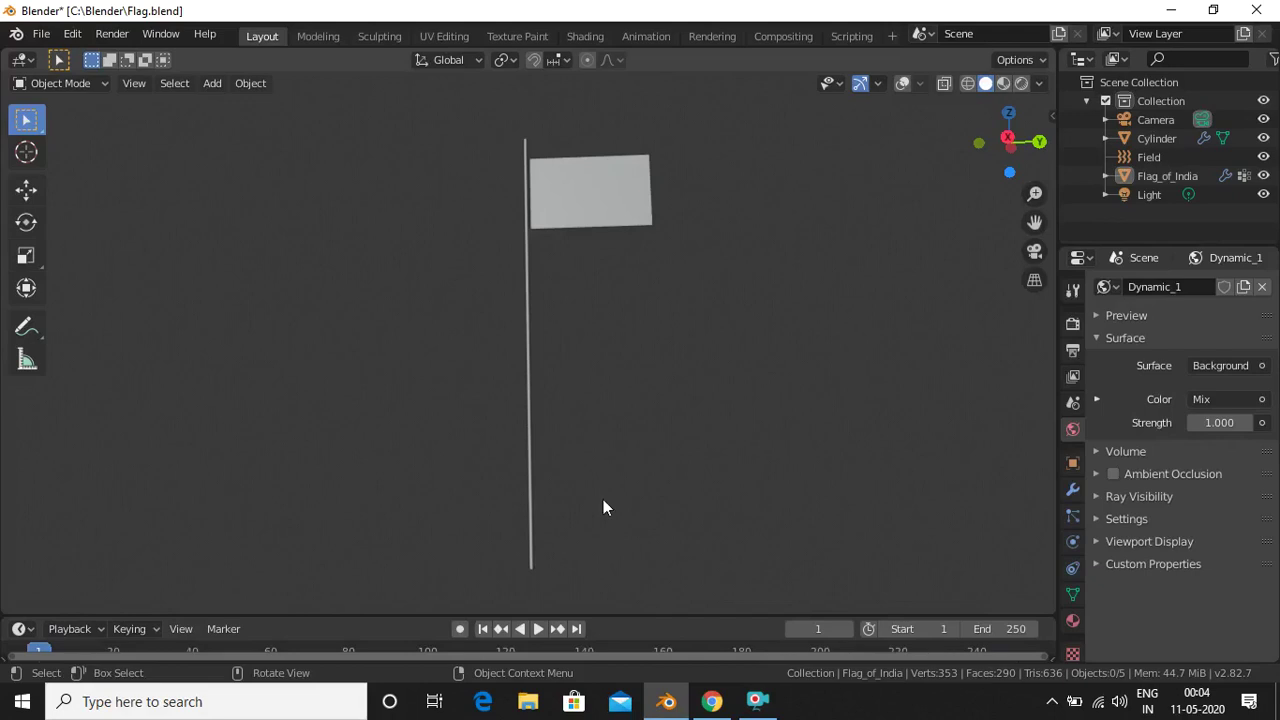
pyautogui.press('space')
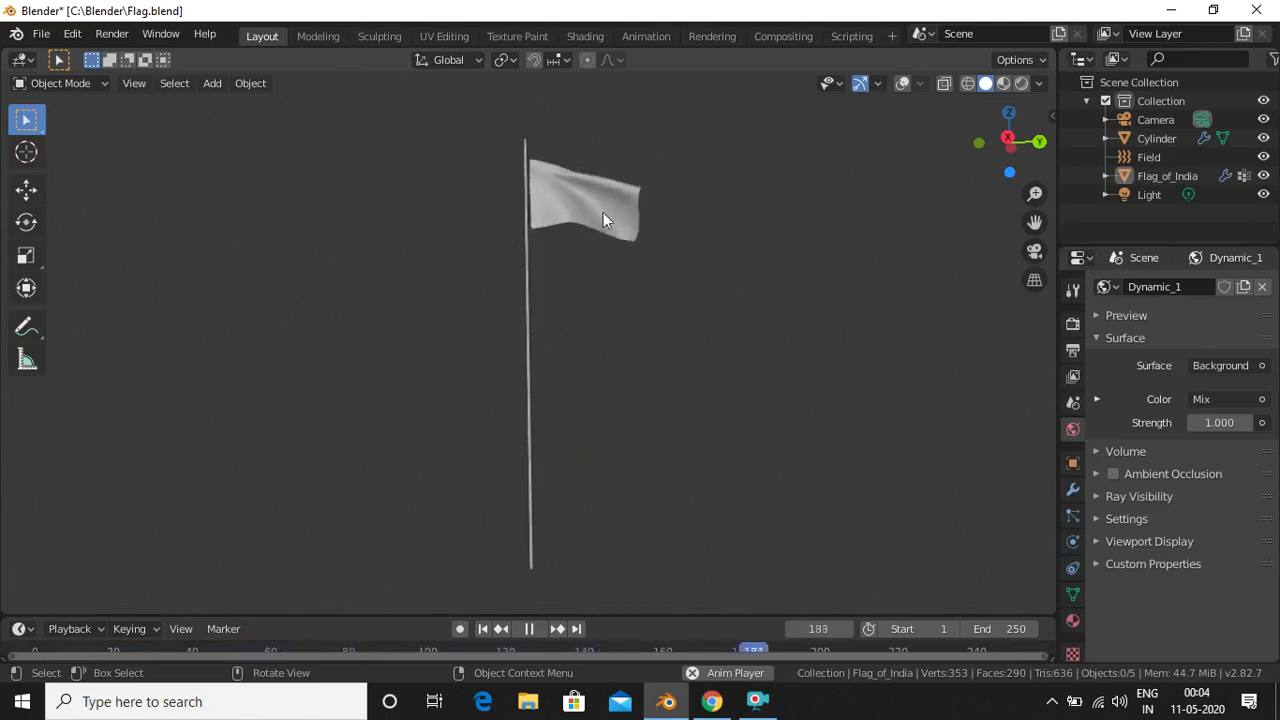
pyautogui.press('space')
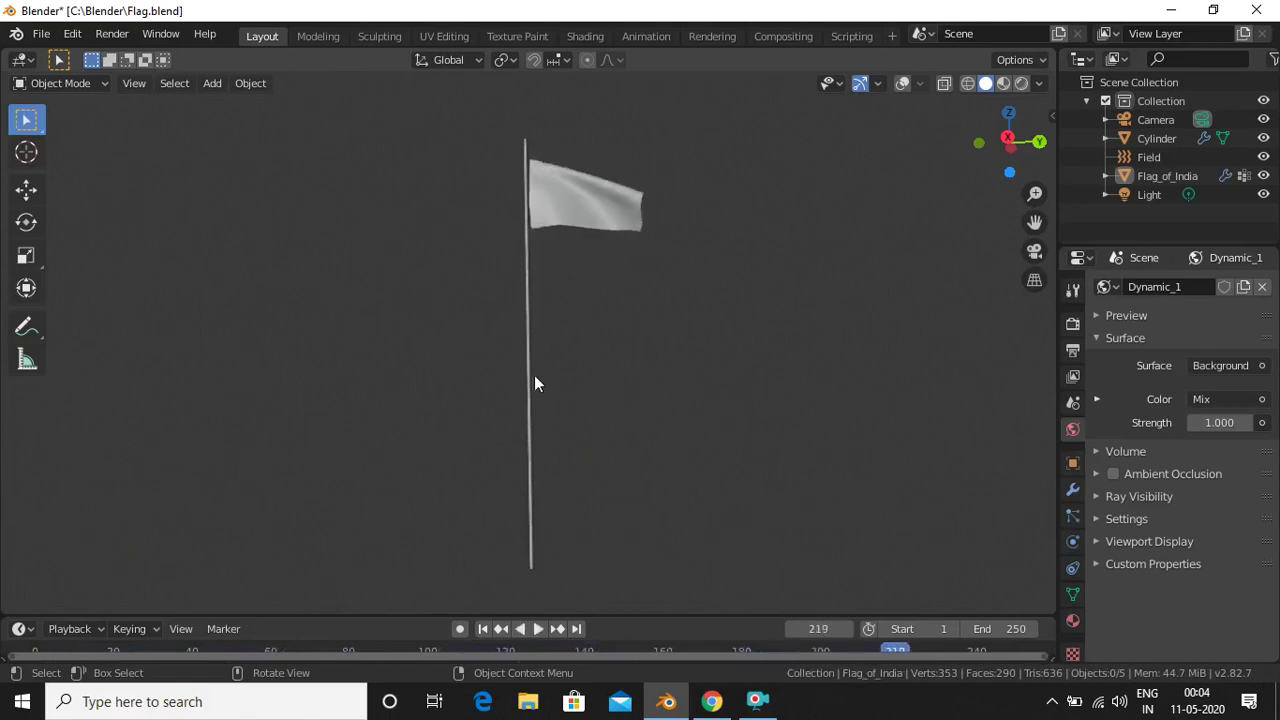
pyautogui.click(1022, 84)
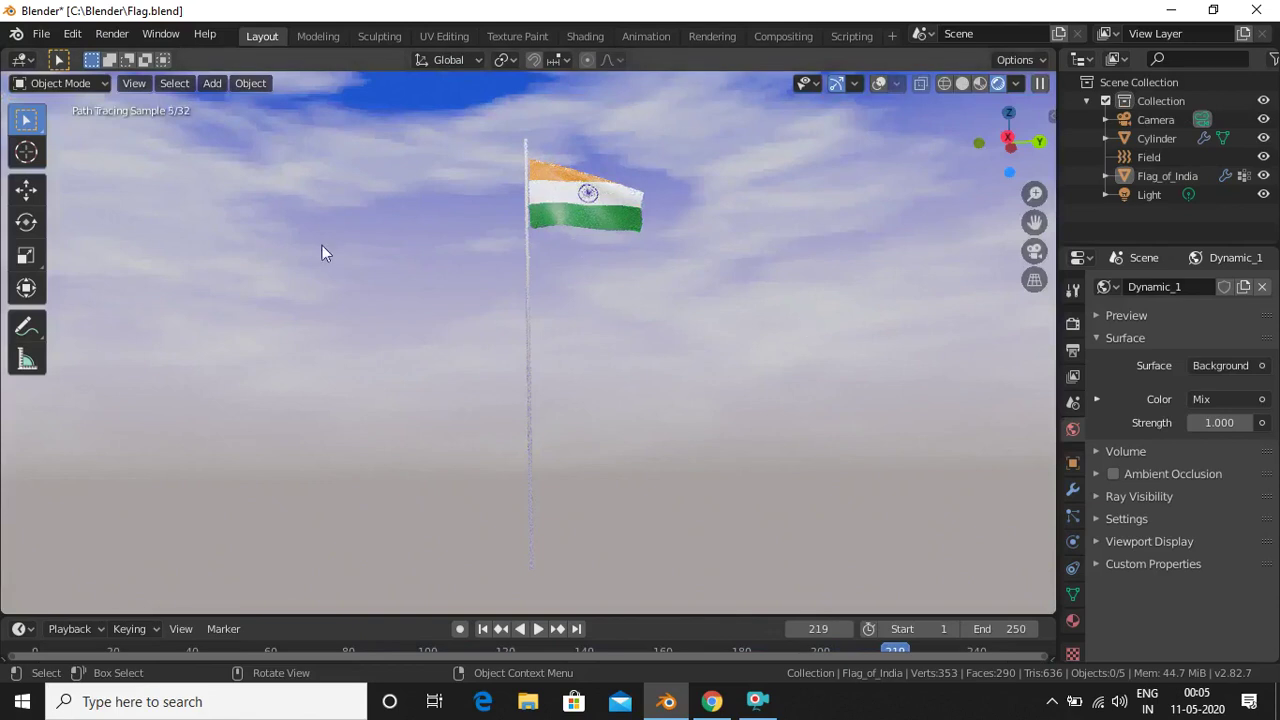
# Start a new General file without saving the changes to Flag, and delete the default cube.
pyautogui.click(41, 34)
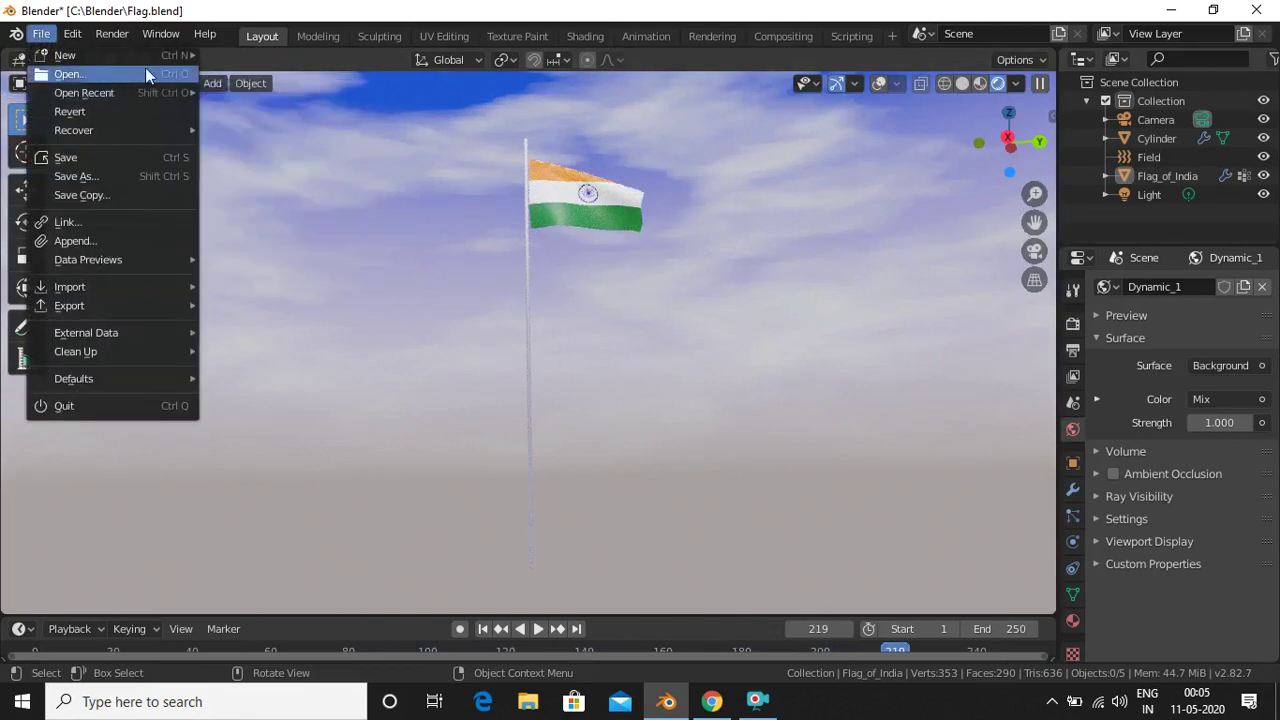
pyautogui.moveTo(145, 55)
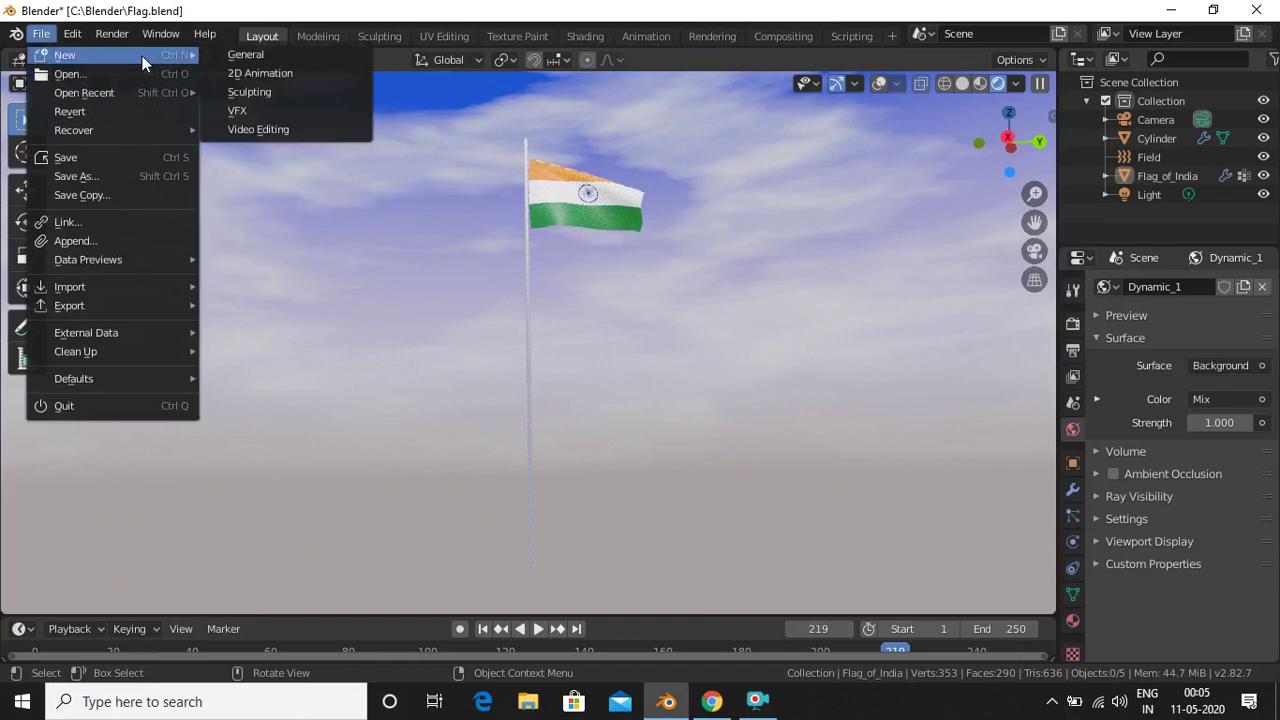
pyautogui.click(270, 54)
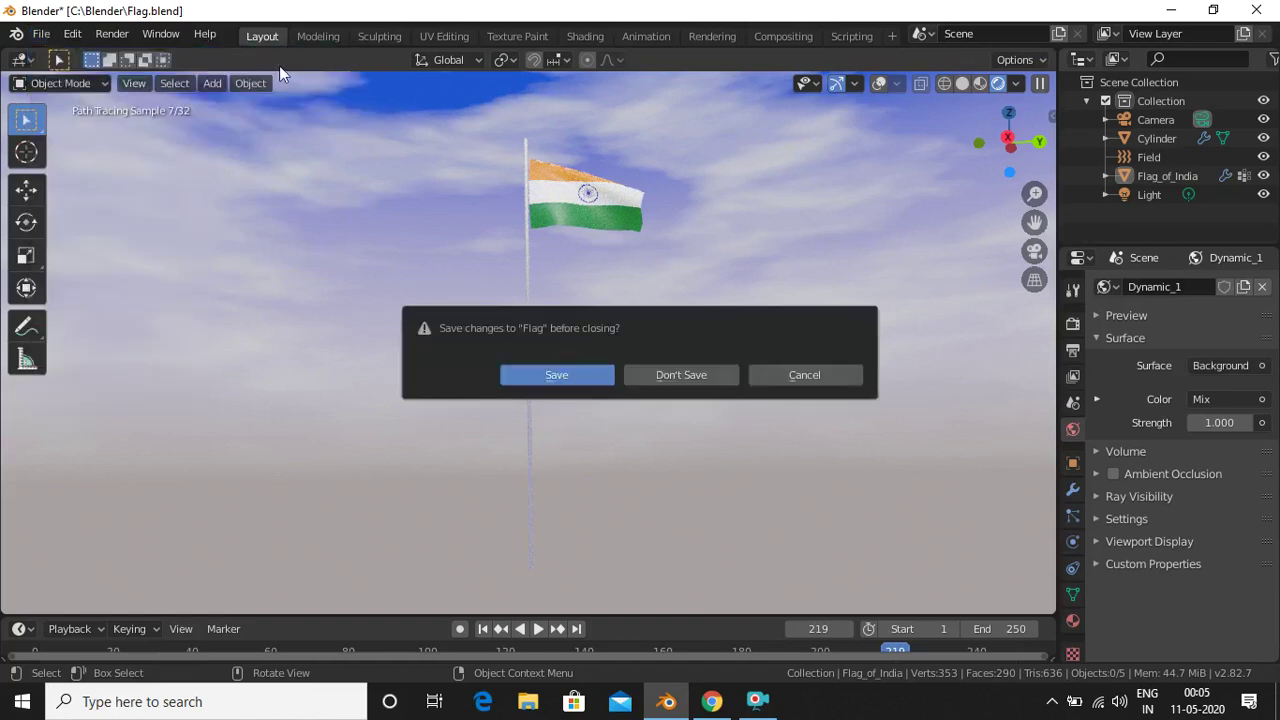
pyautogui.click(690, 377)
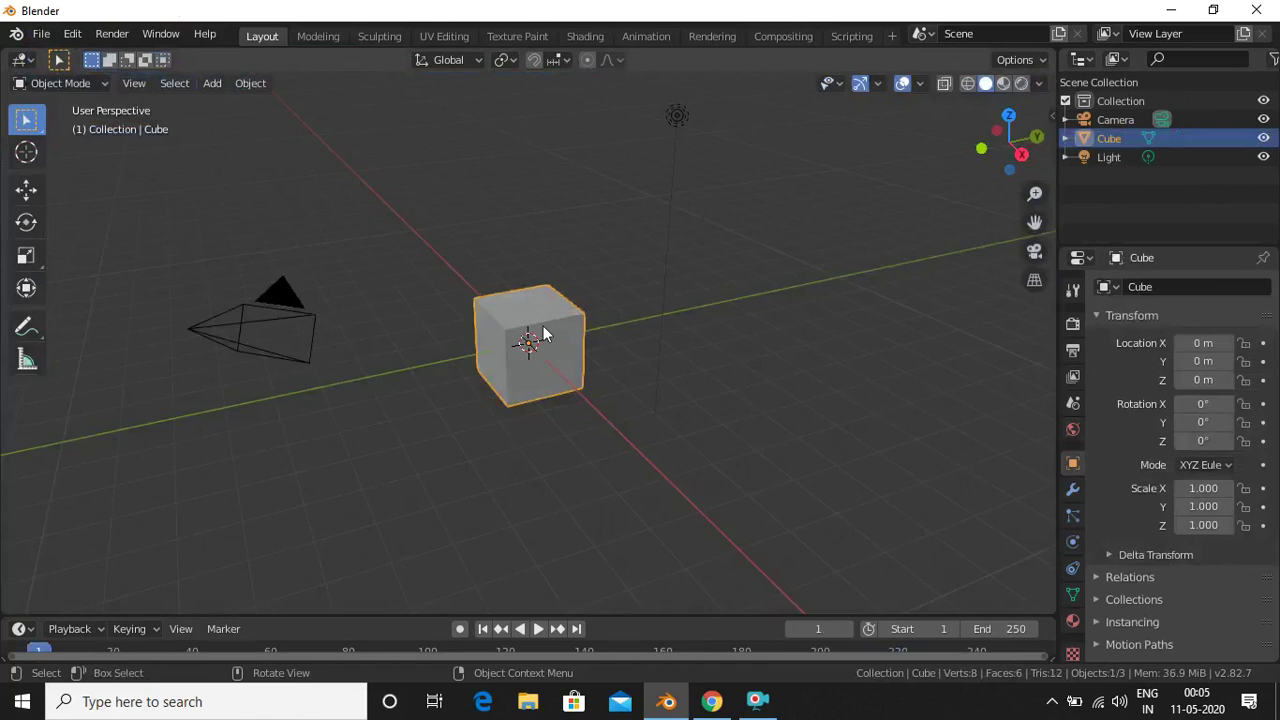
pyautogui.press('Delete')
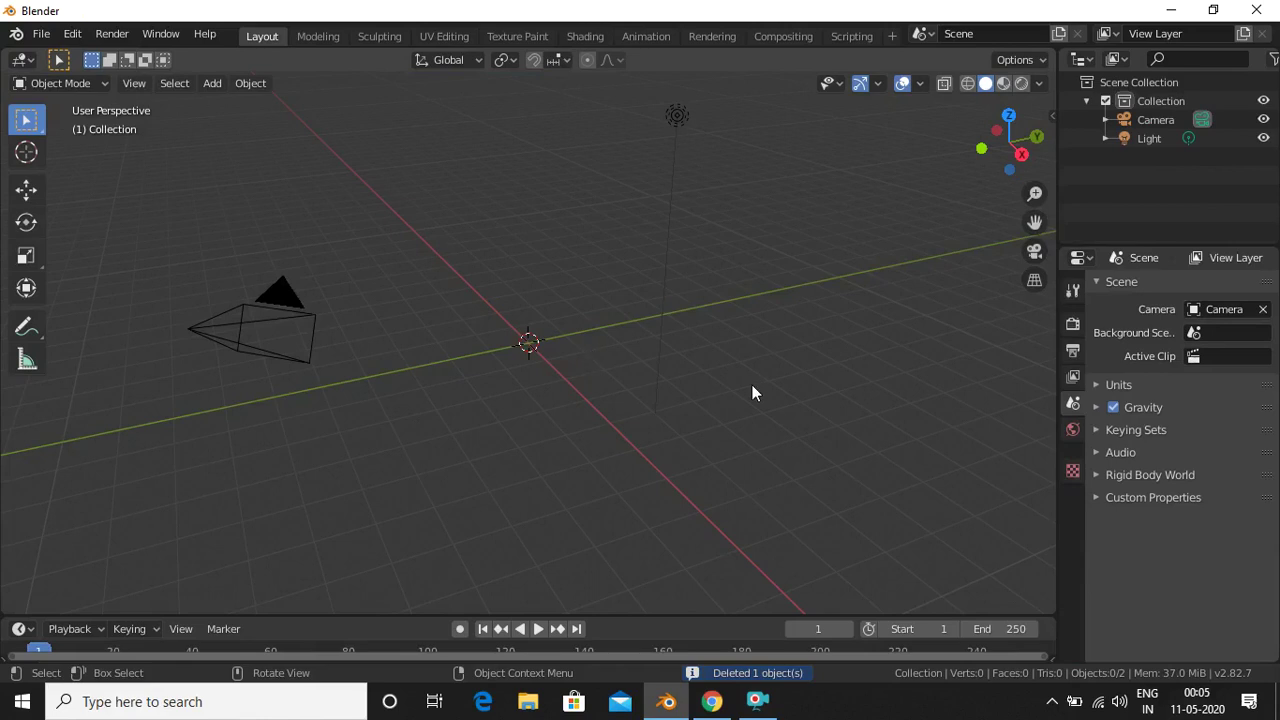
# Add a cylinder mesh at the origin and scale it uniformly to about 0.815.
pyautogui.hotkey('shift', 'a')
pyautogui.moveTo(752, 388)
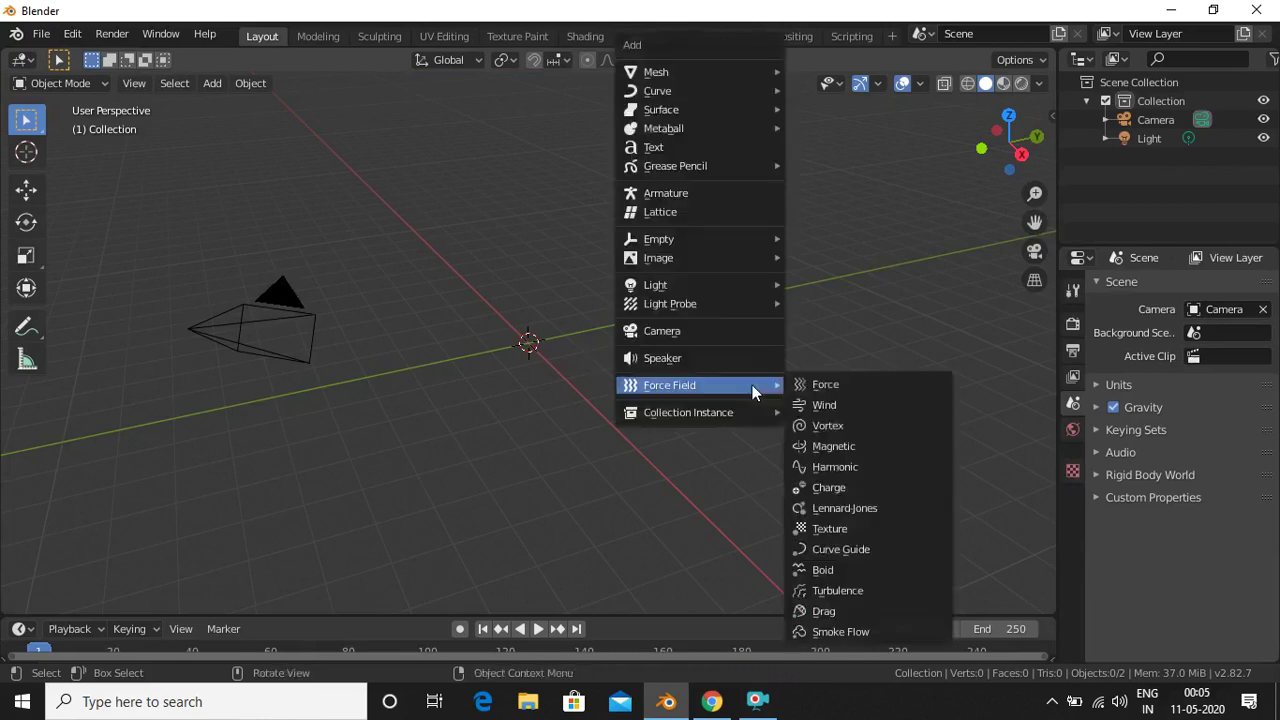
pyautogui.moveTo(671, 73)
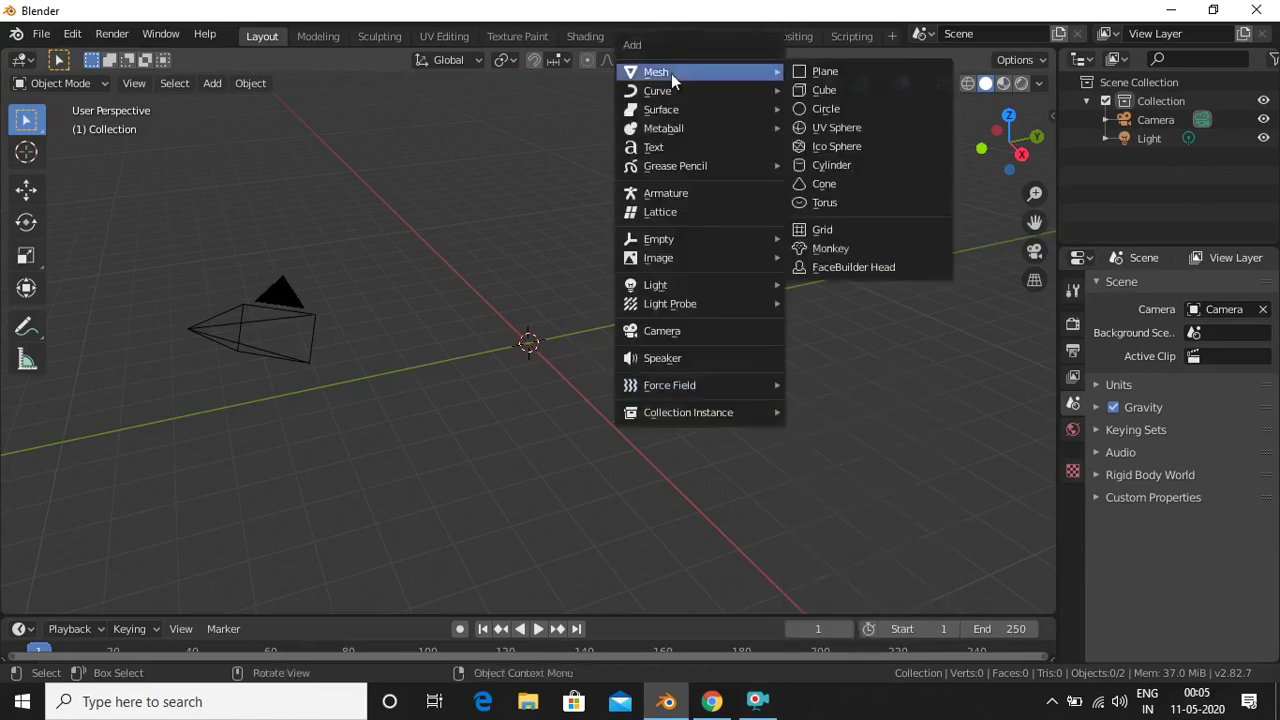
pyautogui.click(859, 165)
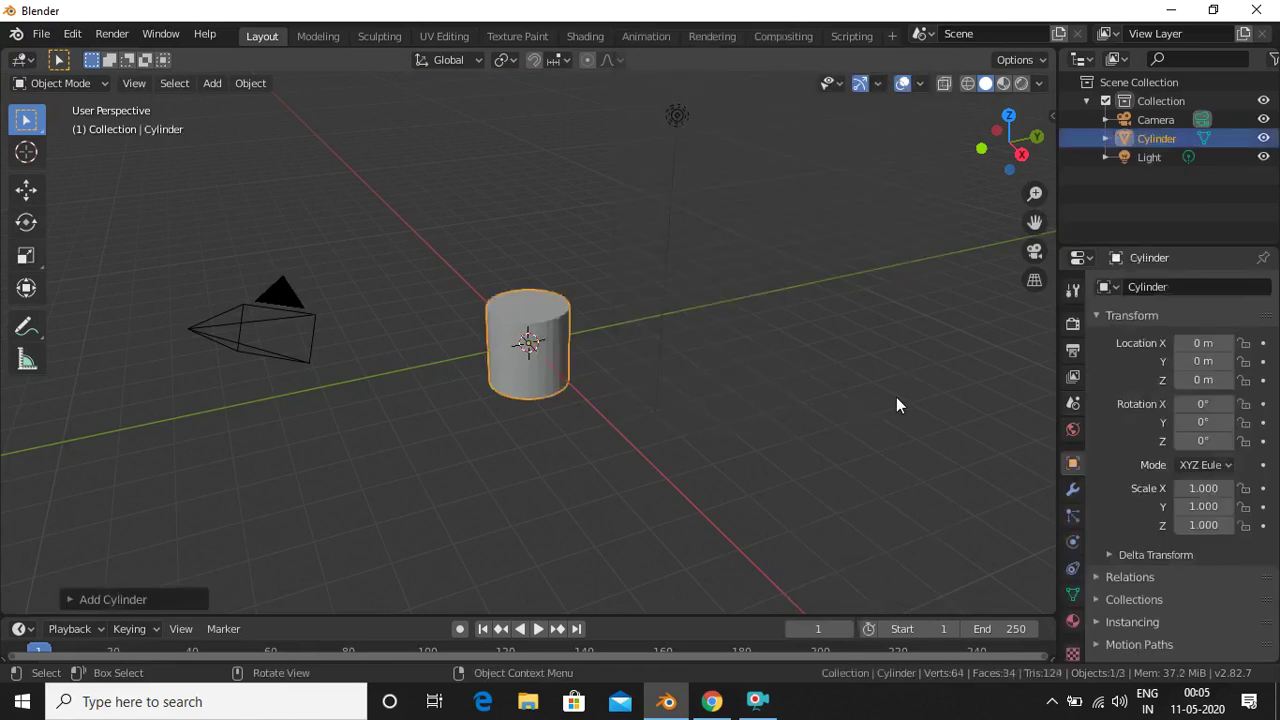
pyautogui.press('s')
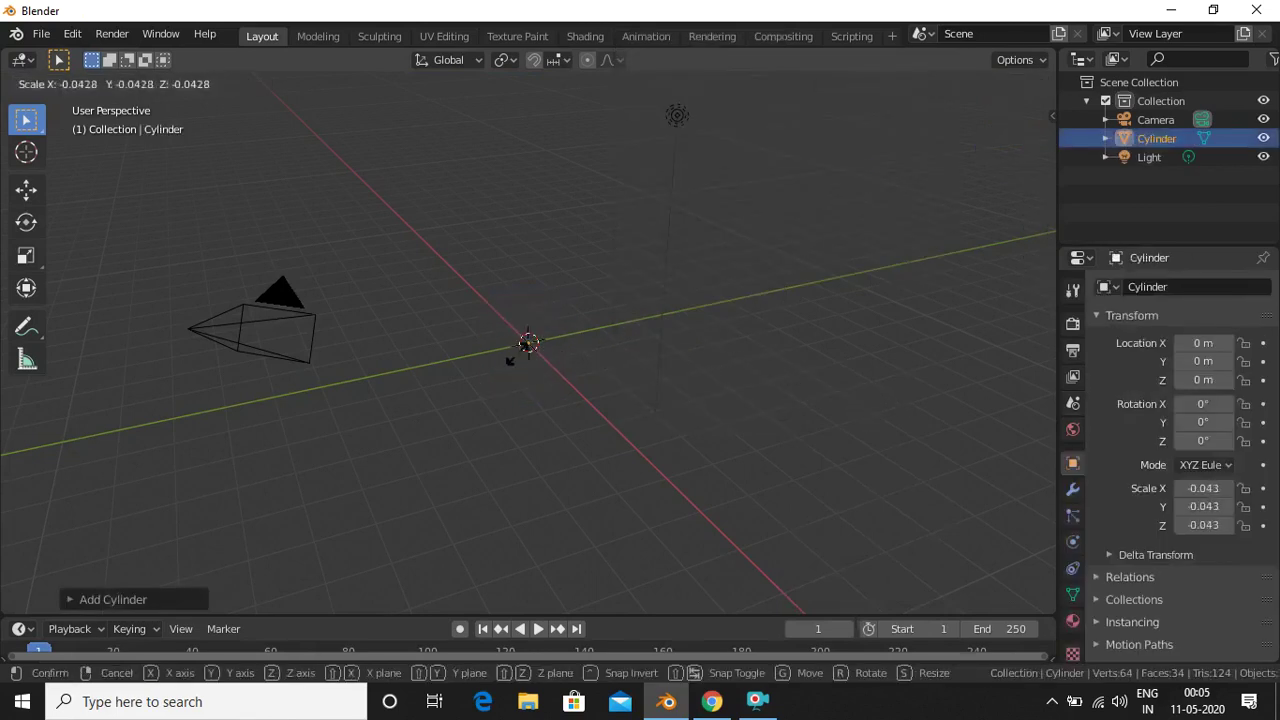
pyautogui.click(826, 396)
# Scale the cylinder to about 0.17 along X and about 0.12 along Y.
pyautogui.press('s')
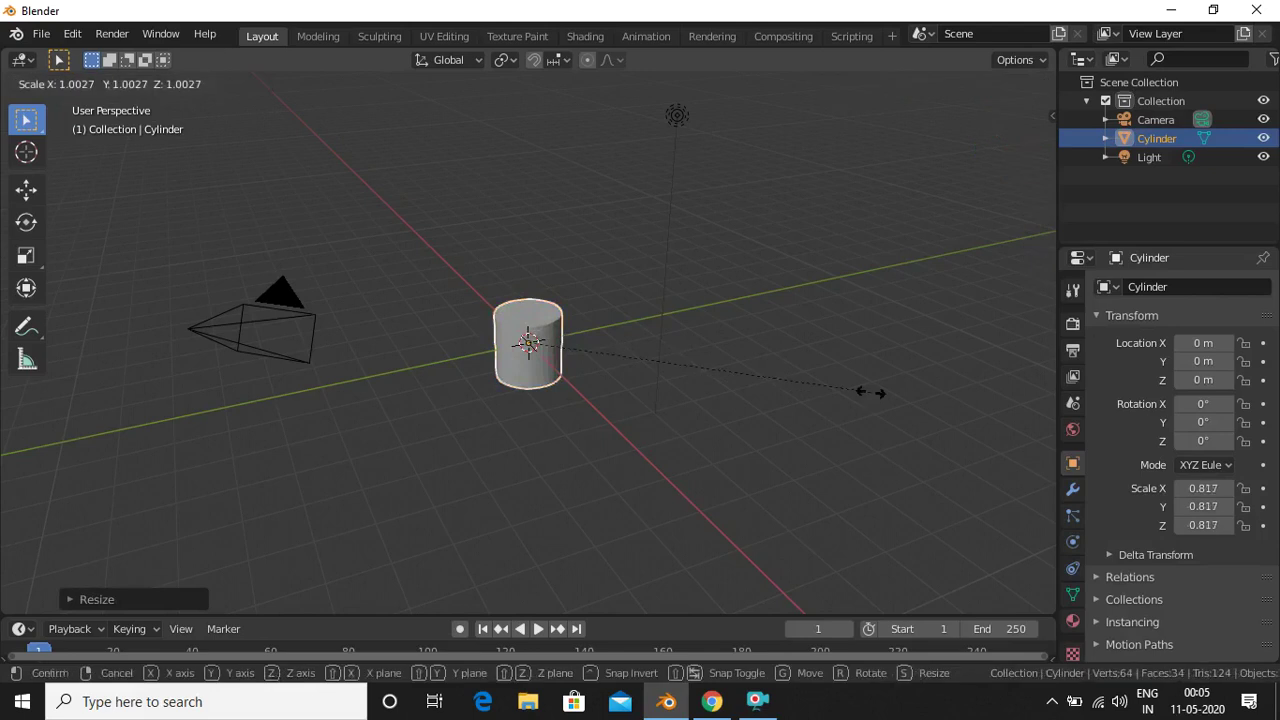
pyautogui.press('x')
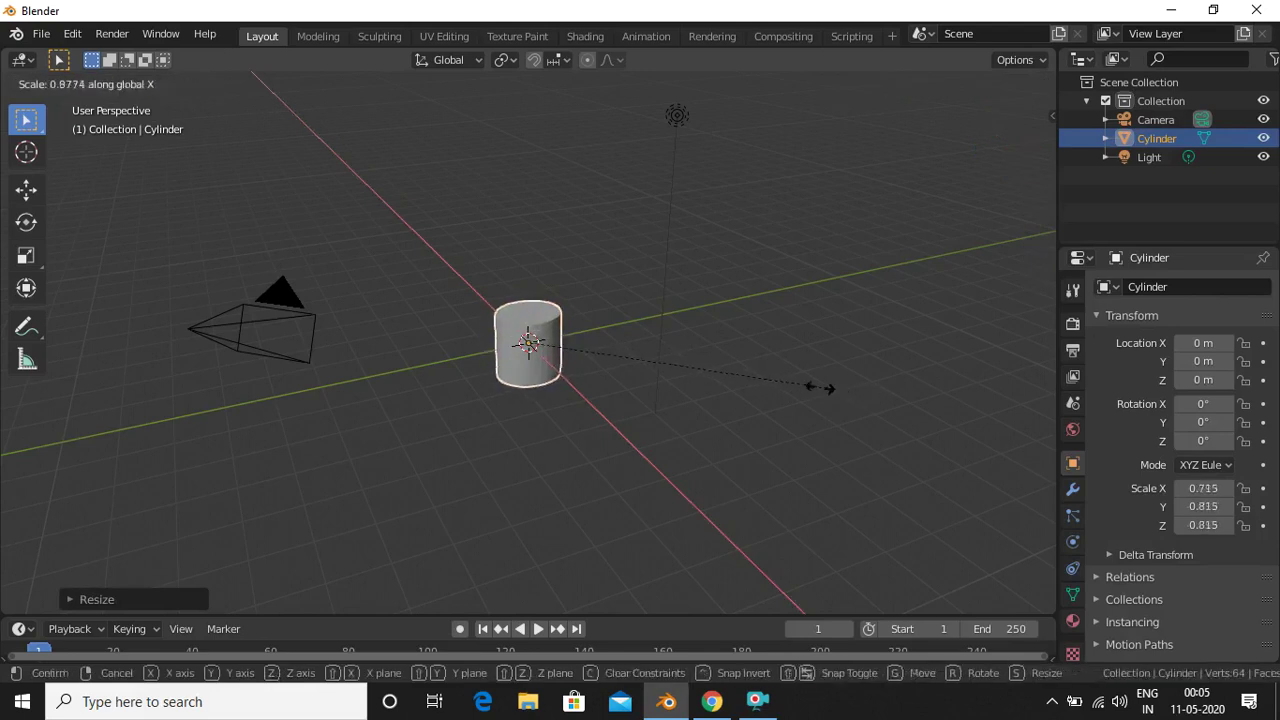
pyautogui.click(600, 363)
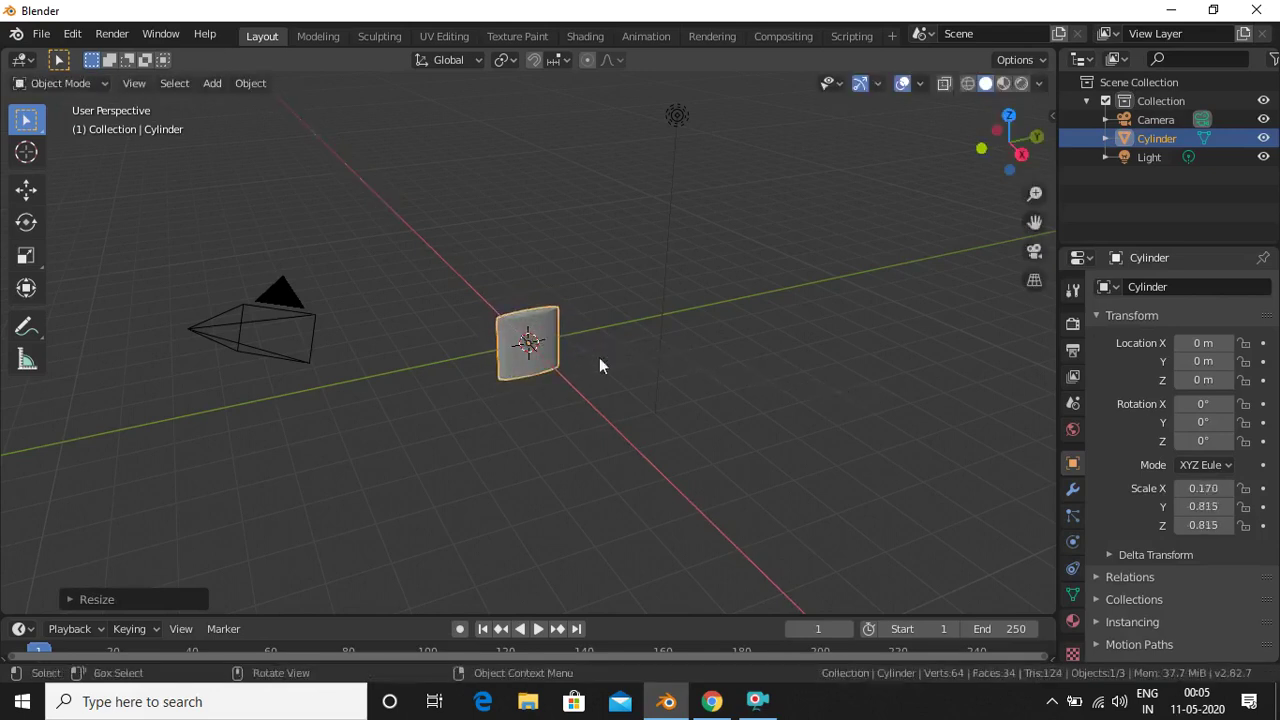
pyautogui.press('s')
pyautogui.press('y')
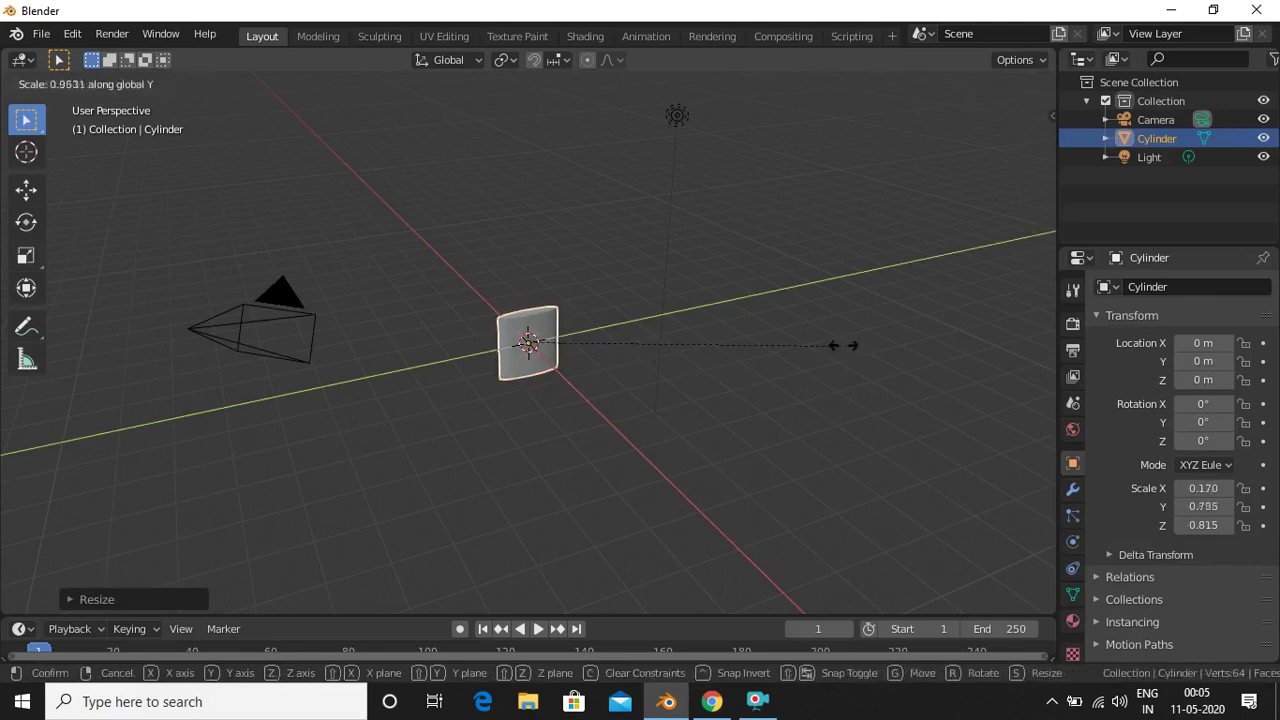
pyautogui.click(568, 345)
# Thin the cylinder further to a scale of about 0.097 in X and 0.096 in Y.
pyautogui.press('s')
pyautogui.press('x')
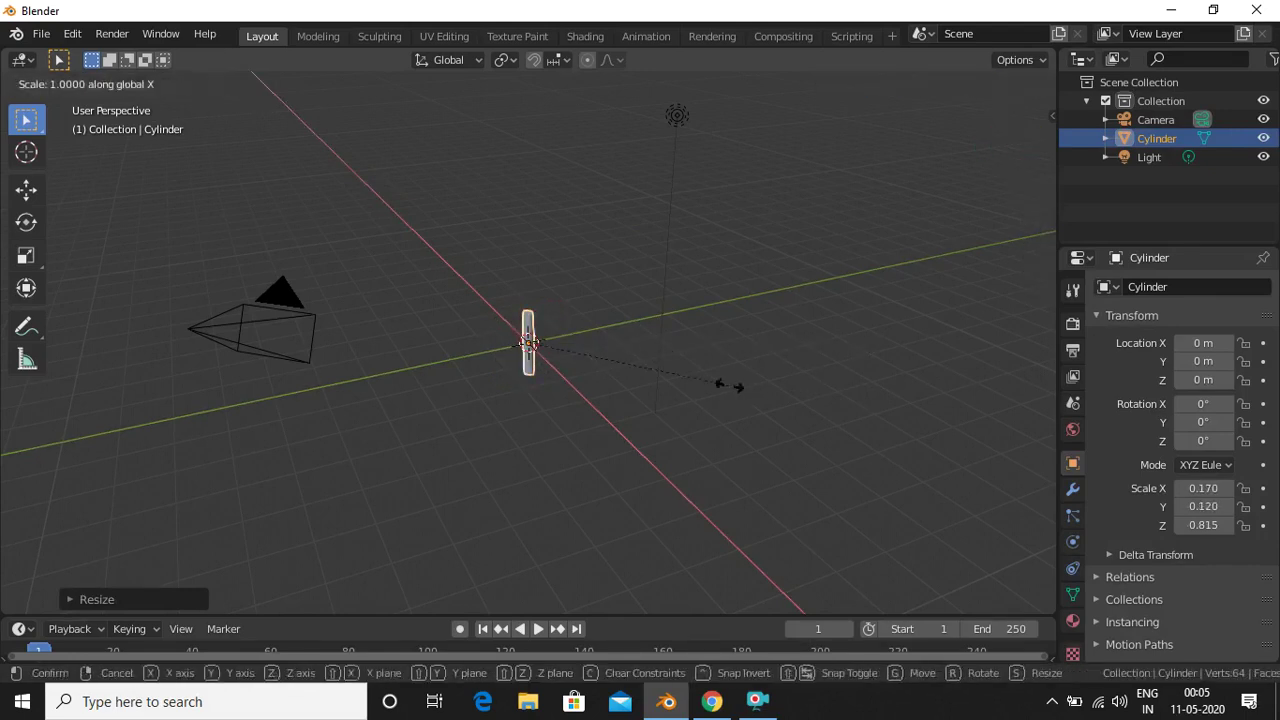
pyautogui.click(645, 375)
pyautogui.press('s')
pyautogui.press('y')
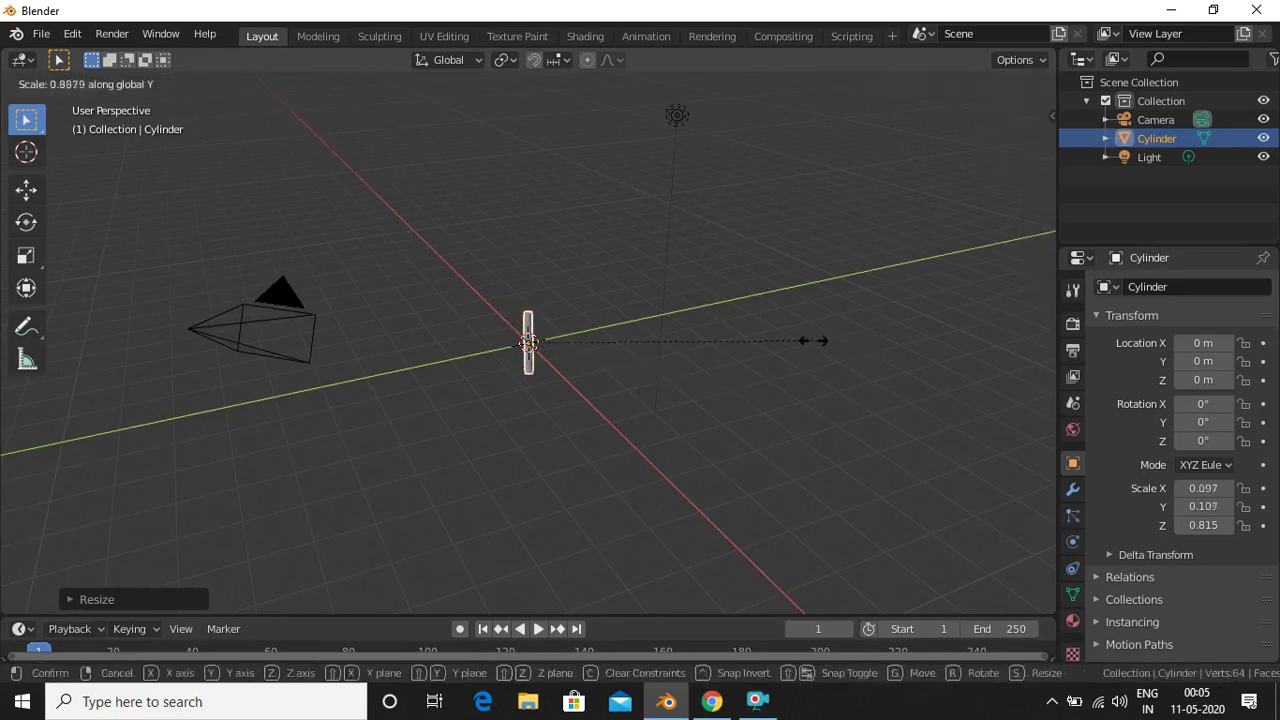
pyautogui.click(785, 346)
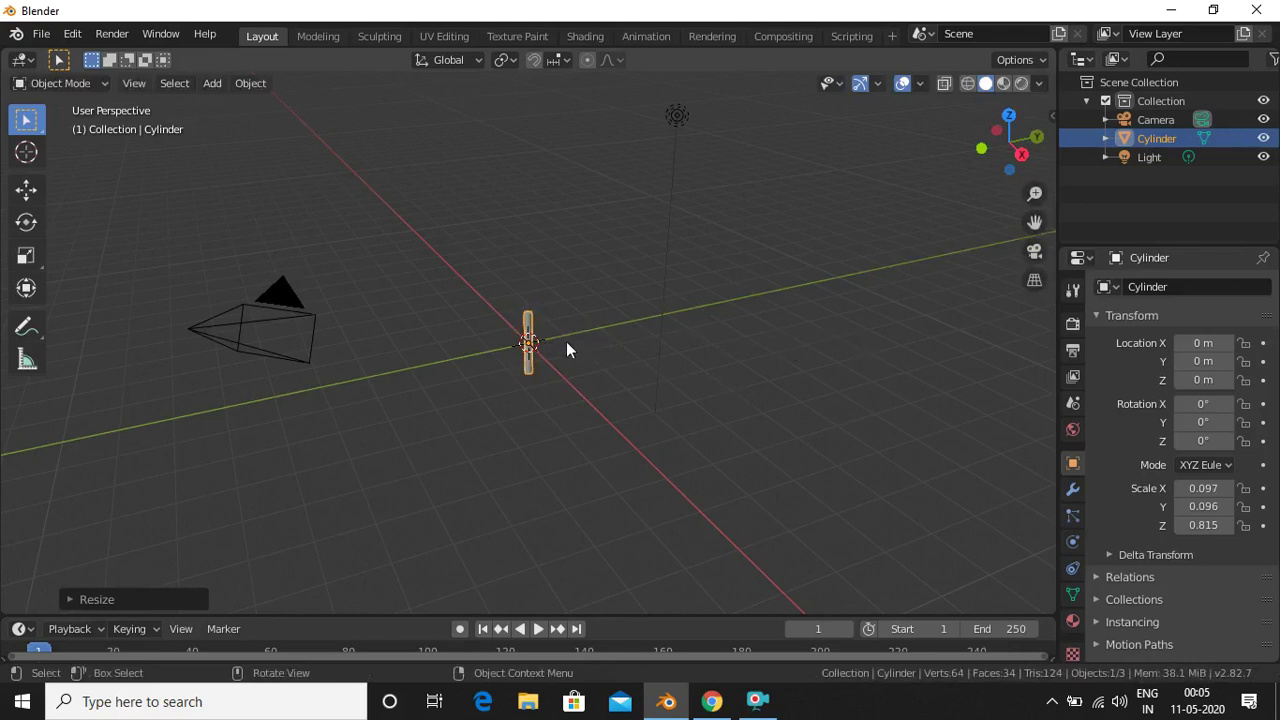
# Stretch the cylinder along Z to a scale of about 7.914 to form a tall flagpole.
pyautogui.press('s')
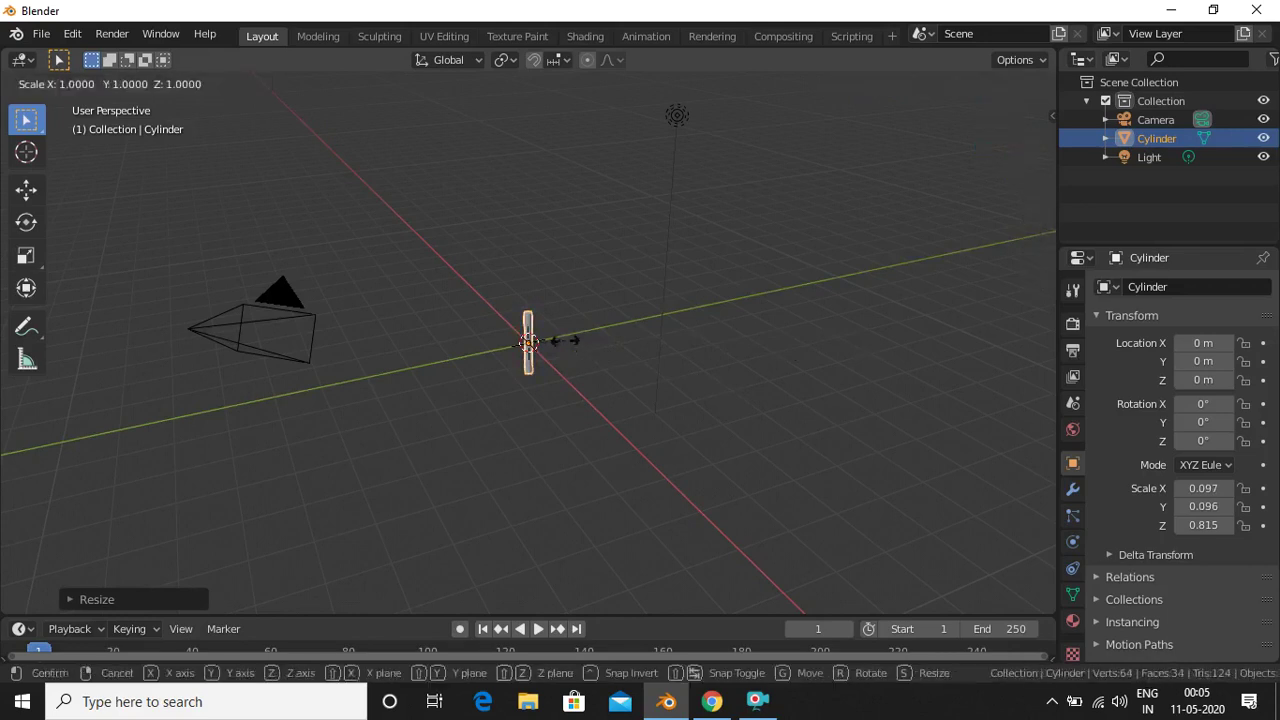
pyautogui.press('z')
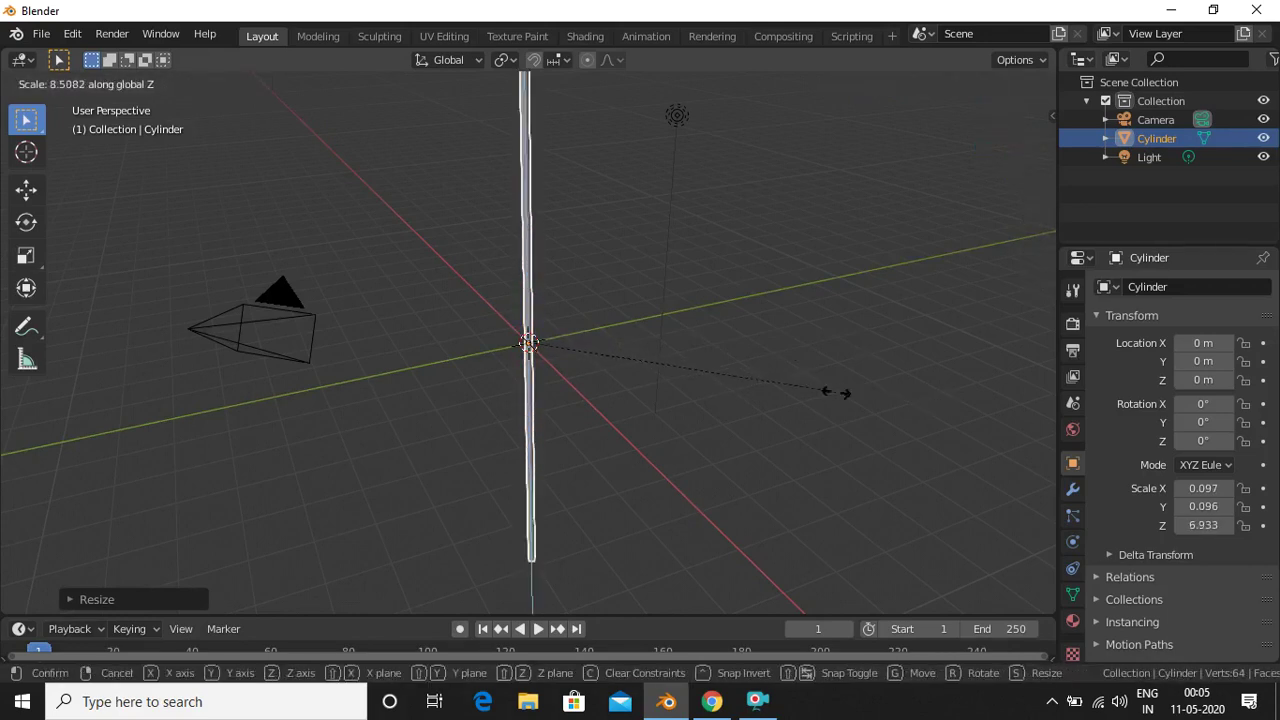
pyautogui.click(880, 402)
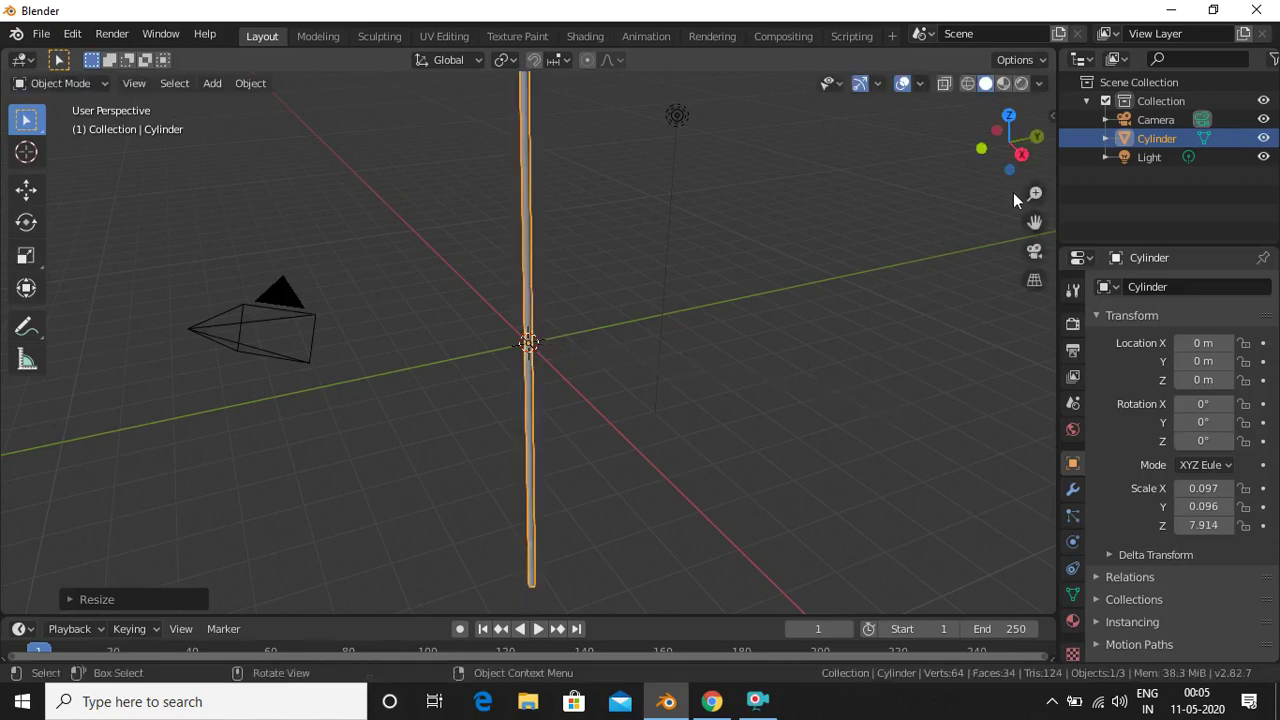
pyautogui.scroll(-3, 918, 196)
pyautogui.scroll(-3, 918, 196)
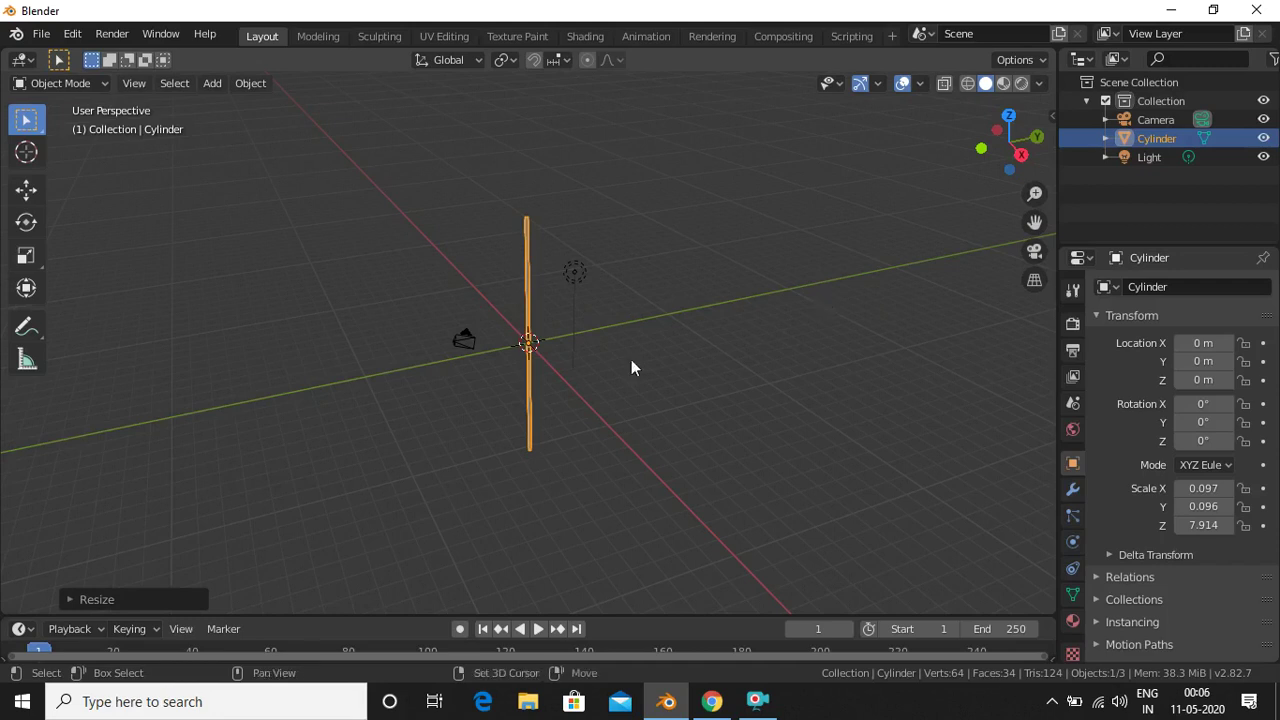
pyautogui.hotkey('shift', 'a')
pyautogui.moveTo(630, 318)
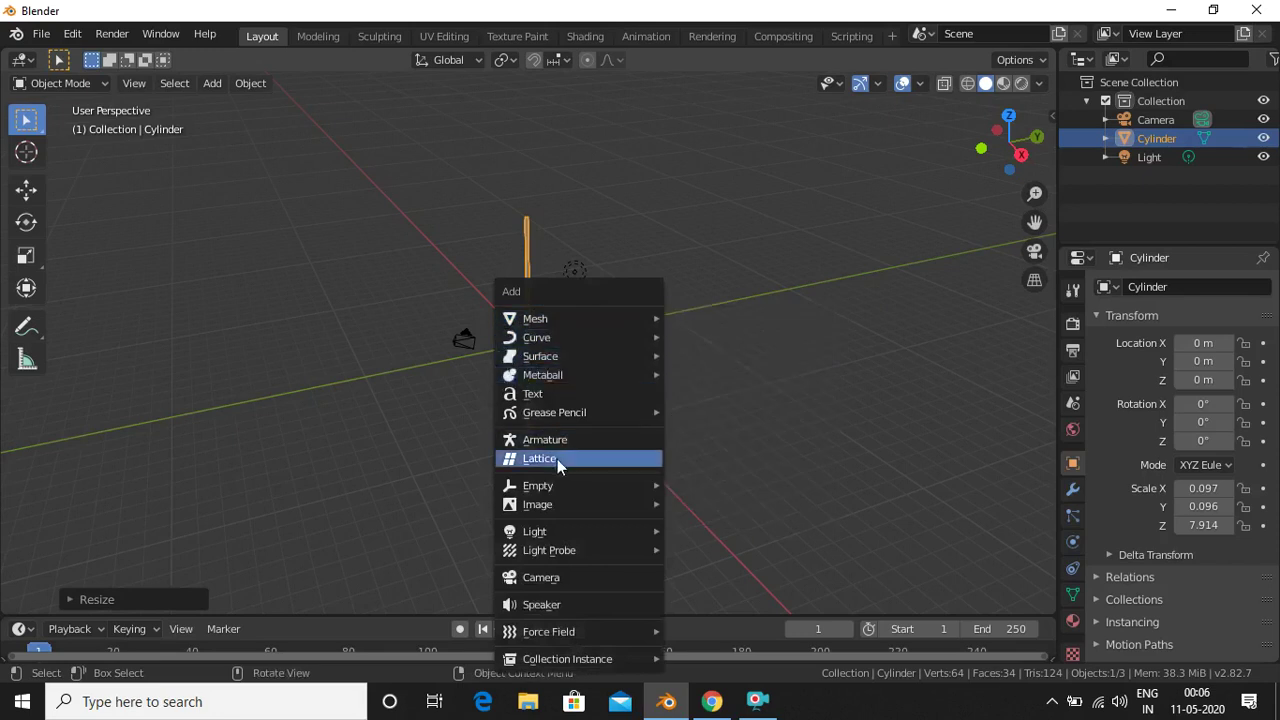
pyautogui.moveTo(560, 502)
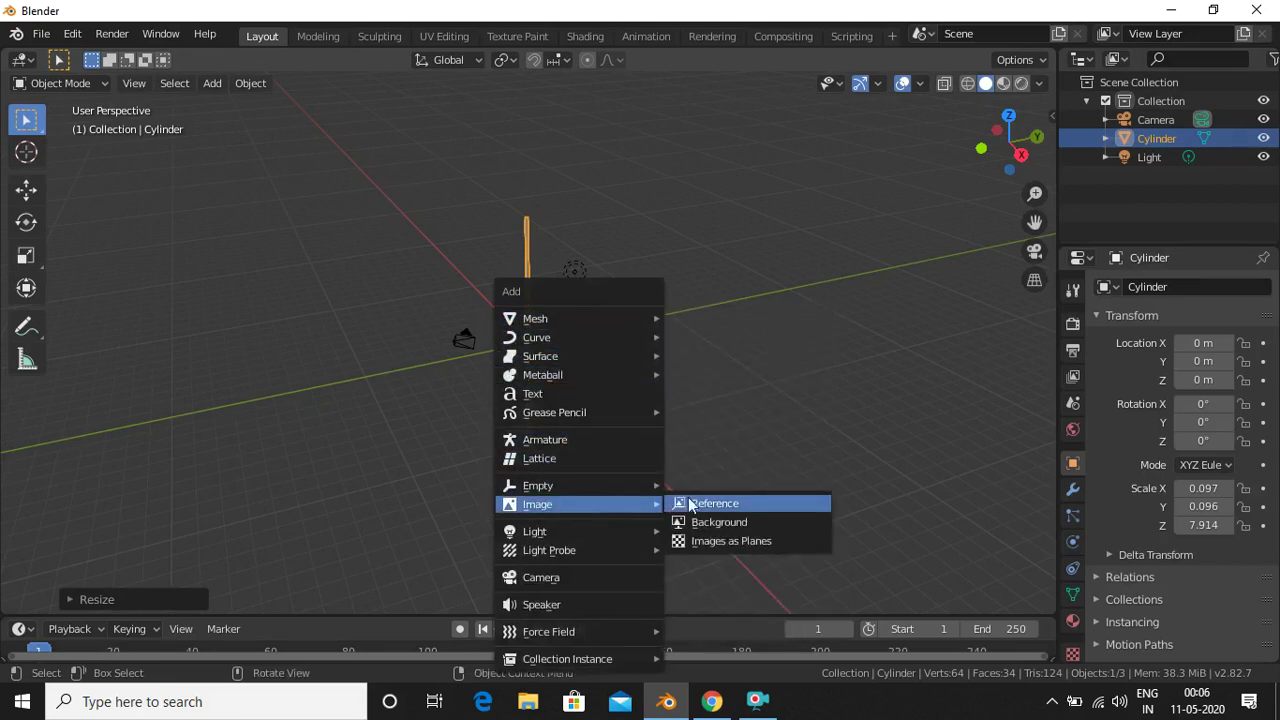
pyautogui.click(735, 548)
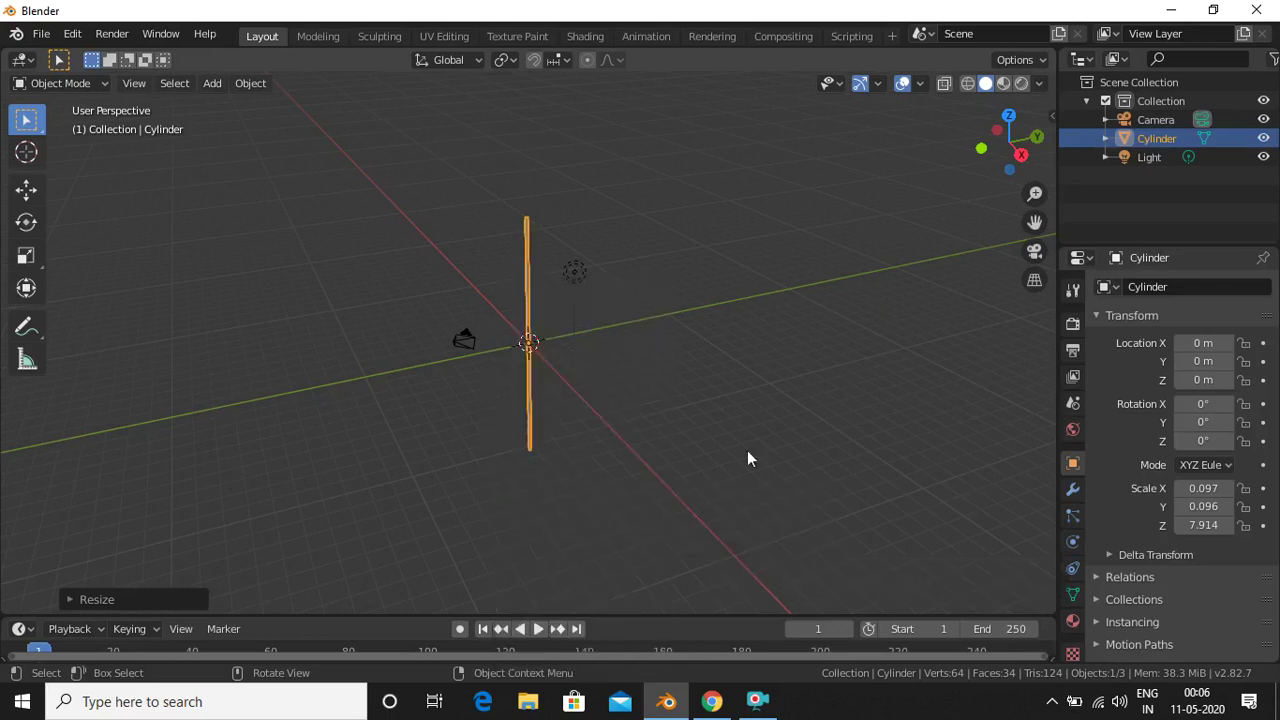
# Search the add-ons in the preferences for "impo" and make sure Import Images as Planes is enabled.
pyautogui.click(72, 38)
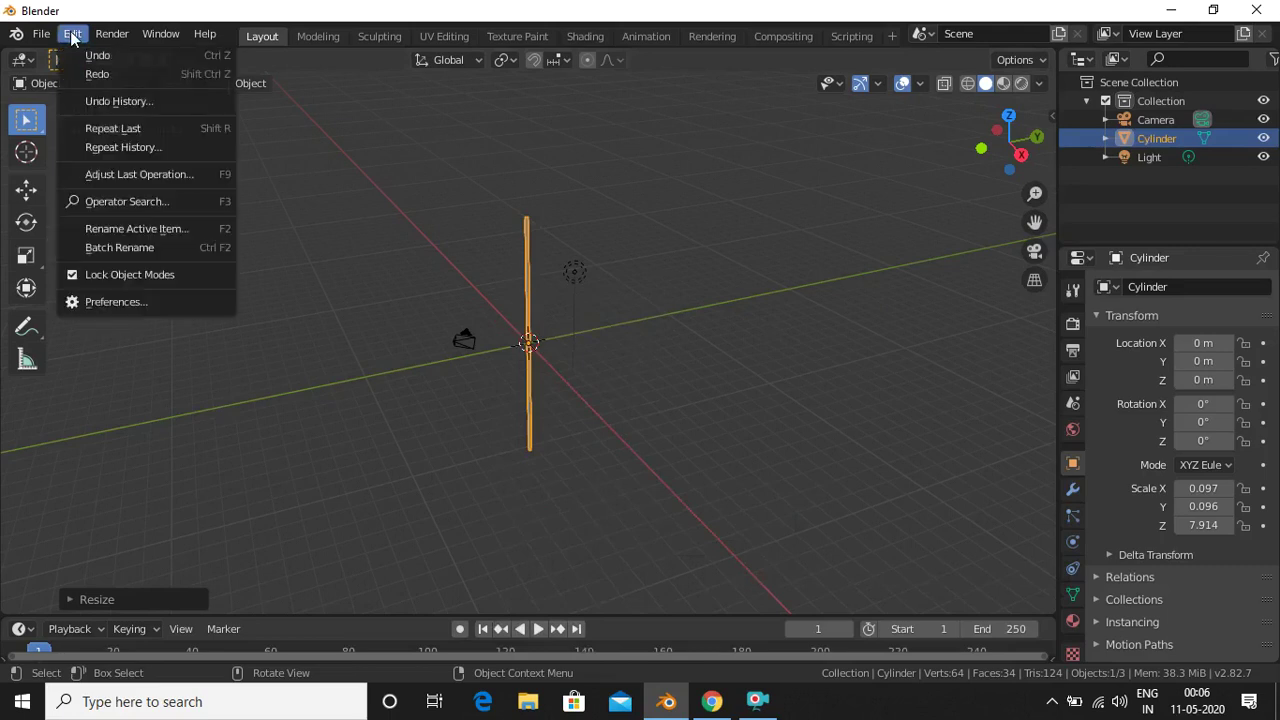
pyautogui.click(135, 305)
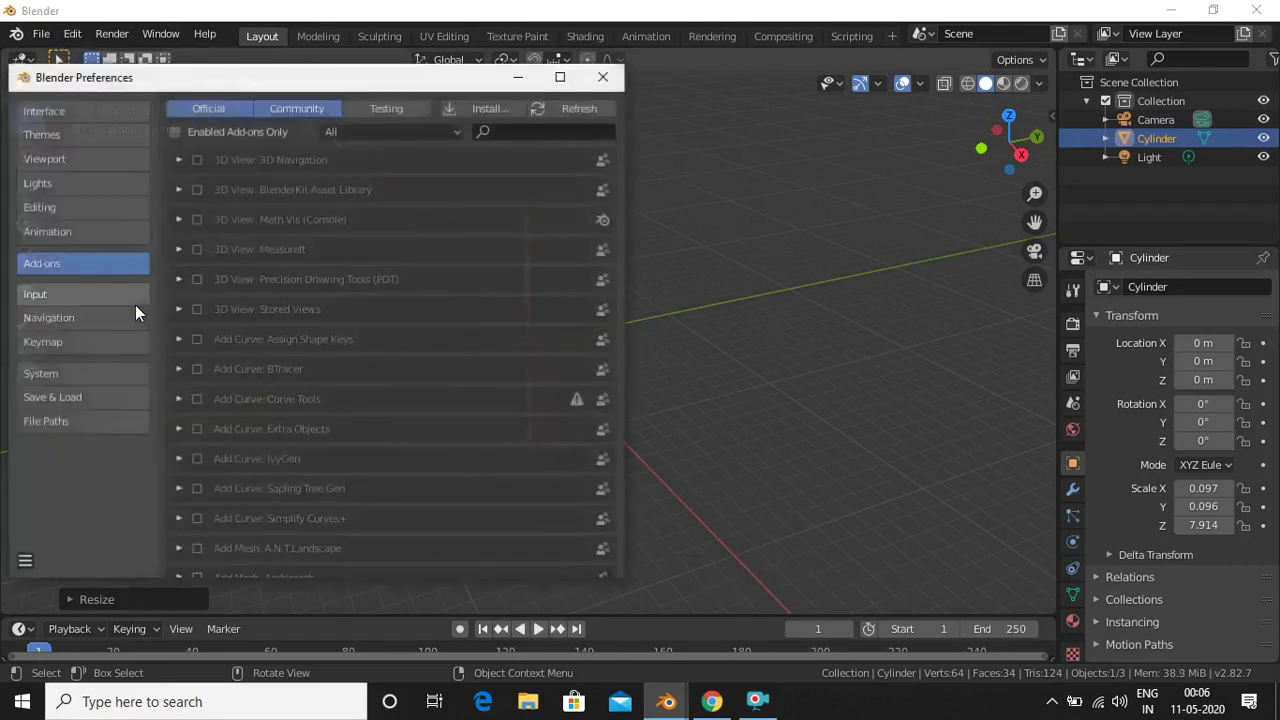
pyautogui.click(566, 131)
pyautogui.write('im')
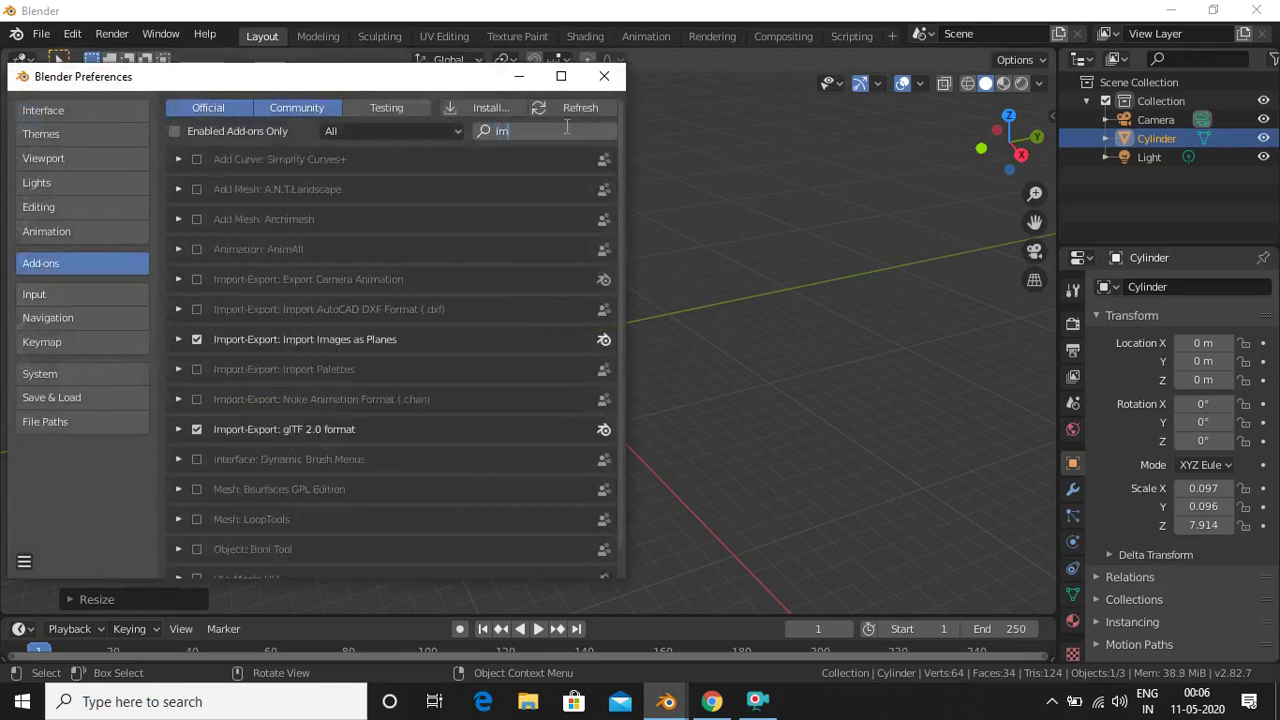
pyautogui.write('po')
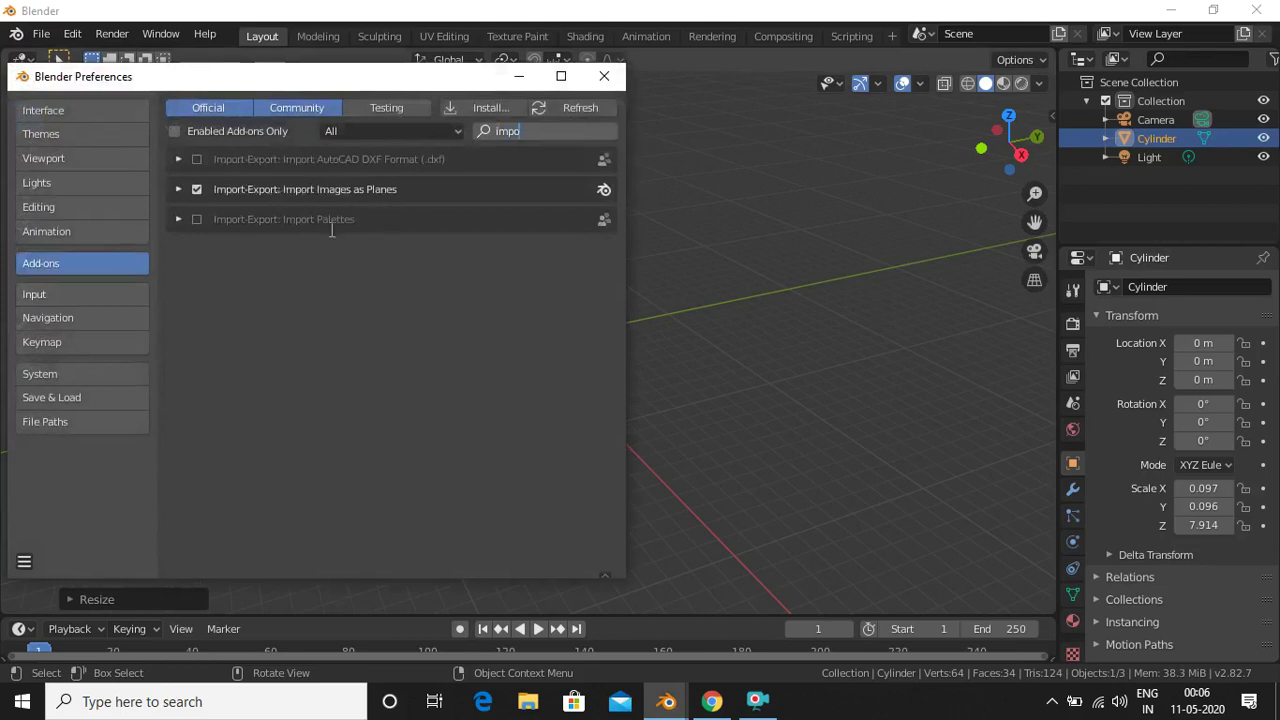
pyautogui.click(197, 188)
pyautogui.click(197, 189)
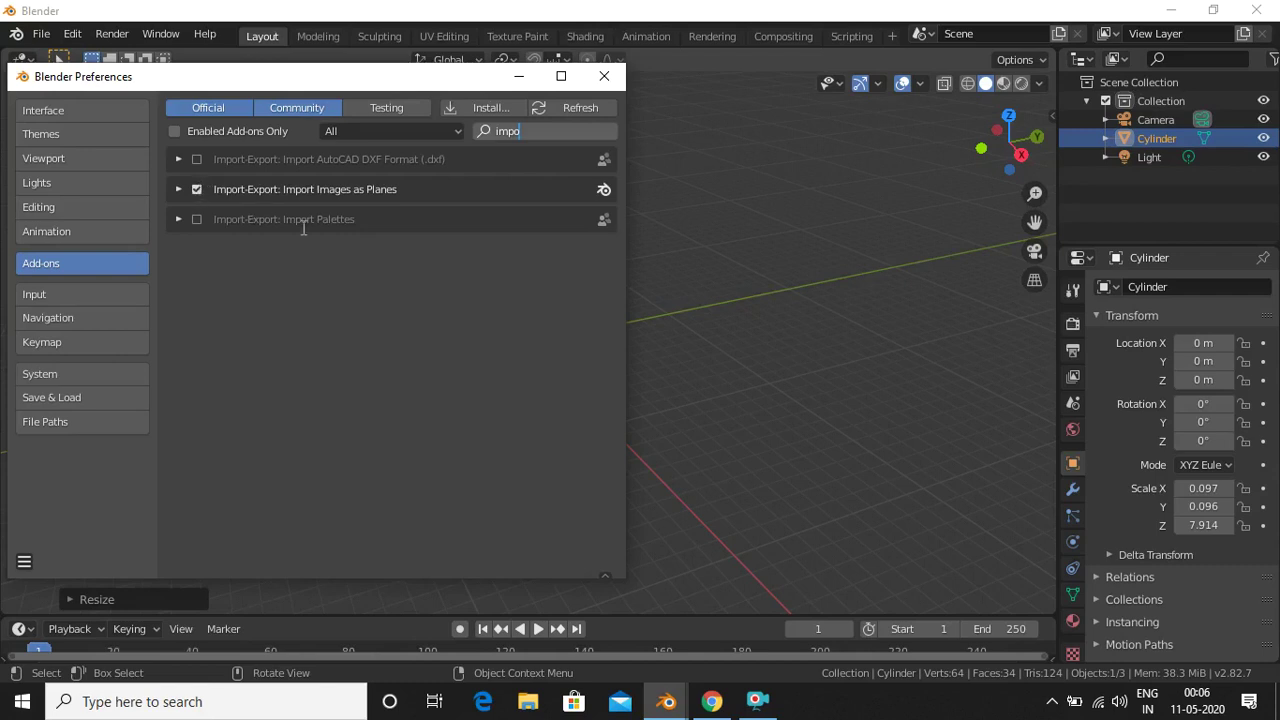
pyautogui.click(616, 84)
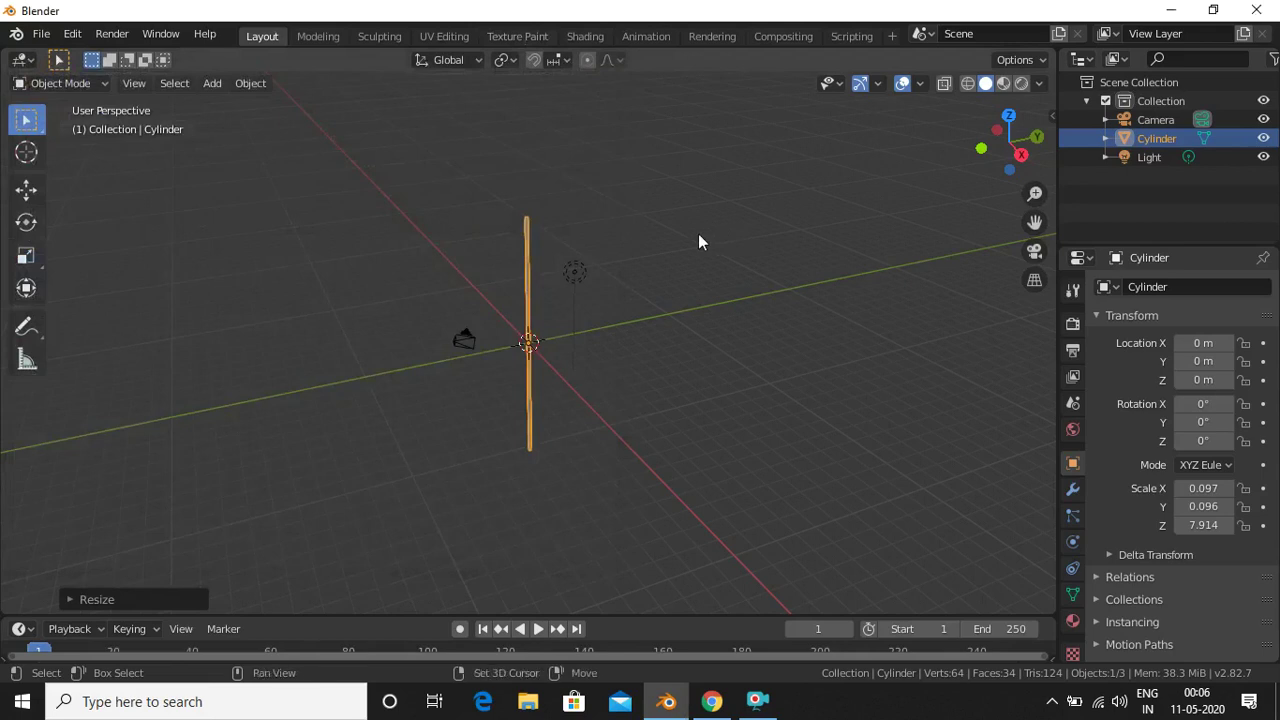
# Import Flag_of_India.png from the Desktop folder as an image plane.
pyautogui.hotkey('shift', 'a')
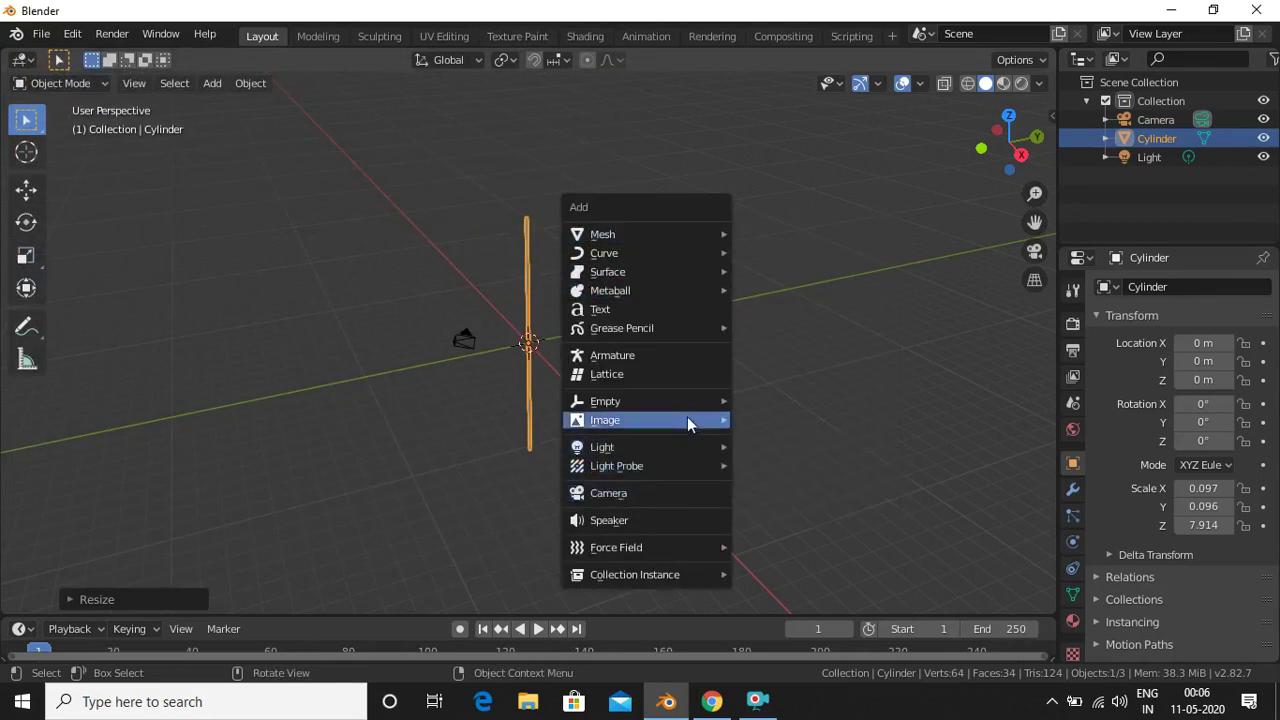
pyautogui.moveTo(688, 418)
pyautogui.click(843, 458)
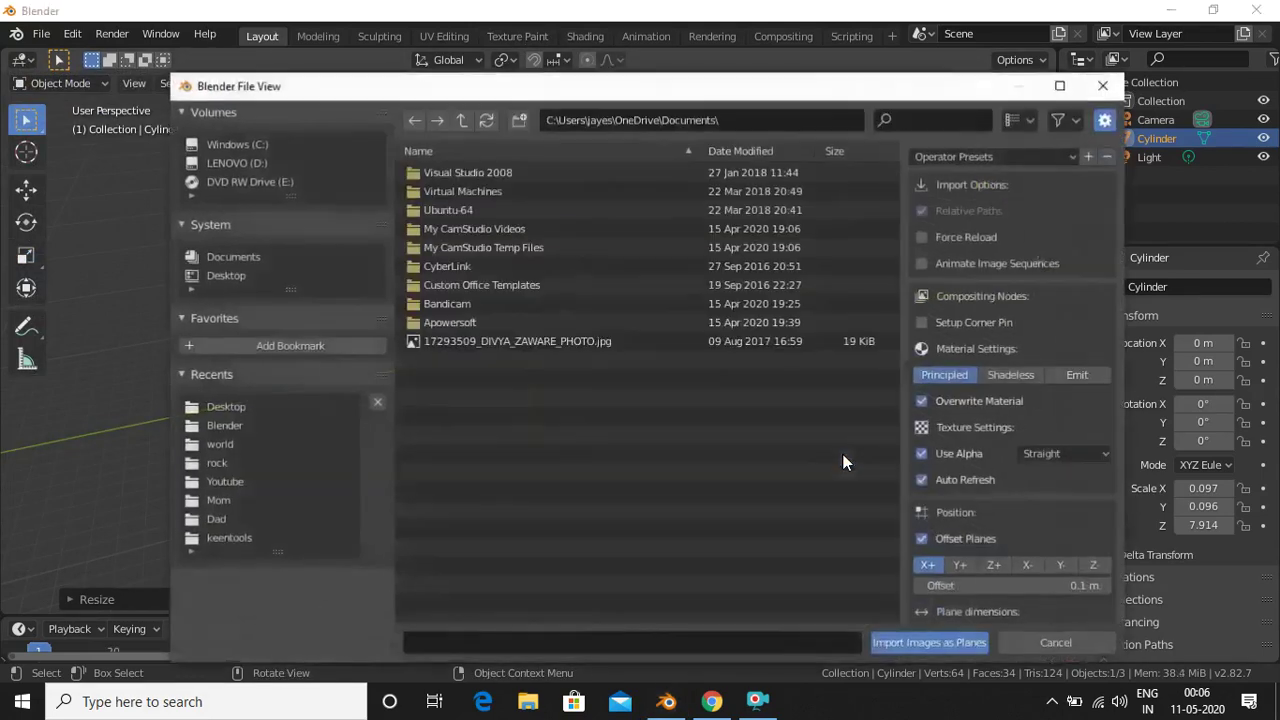
pyautogui.click(245, 277)
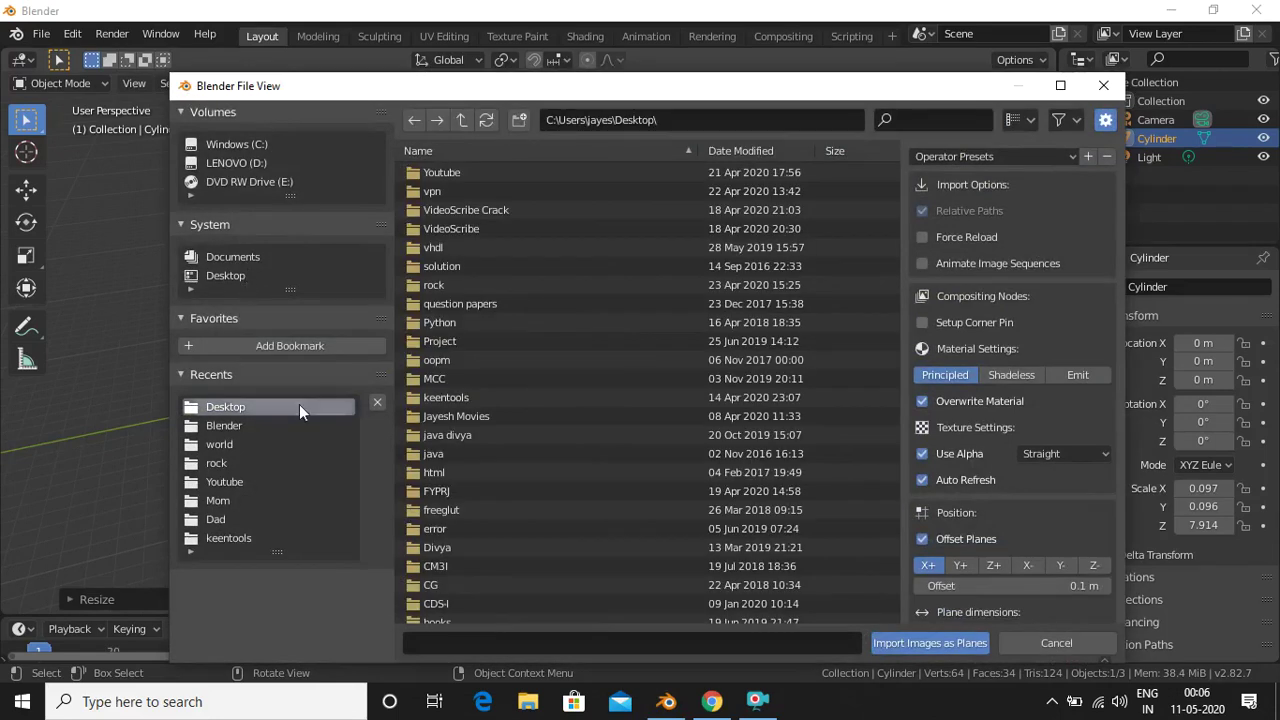
pyautogui.scroll(-15, 667, 568)
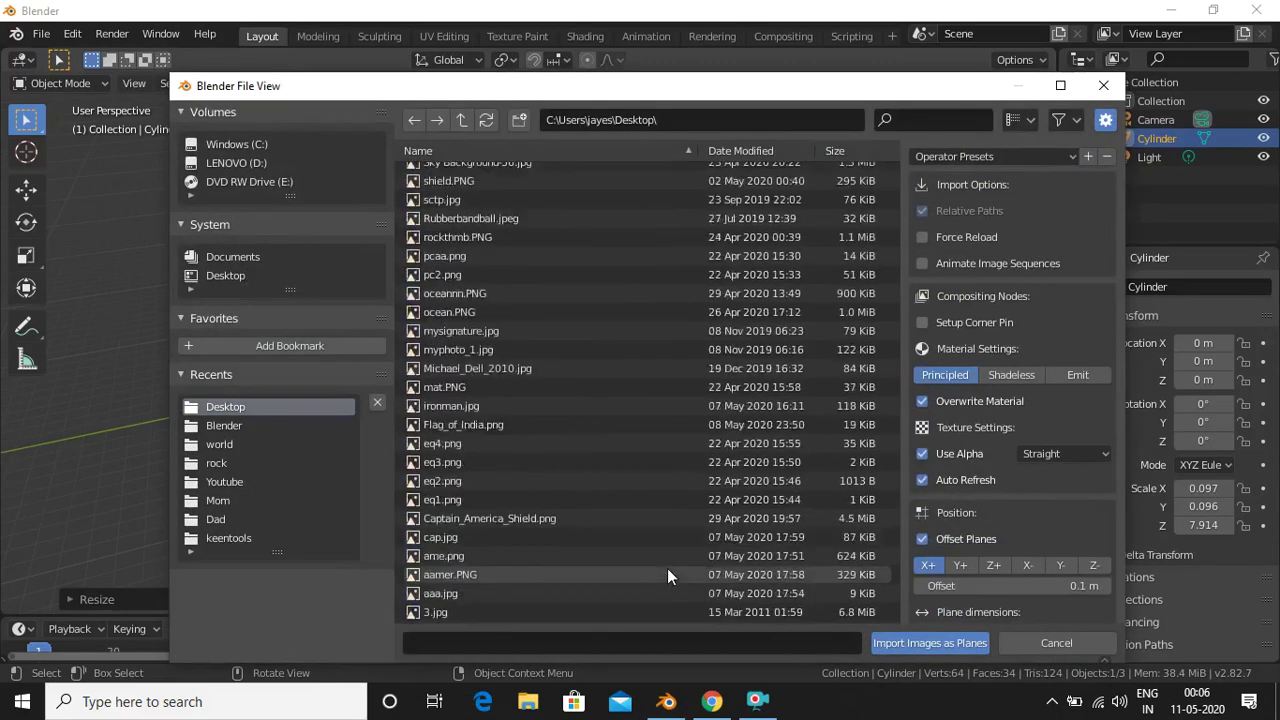
pyautogui.click(511, 425)
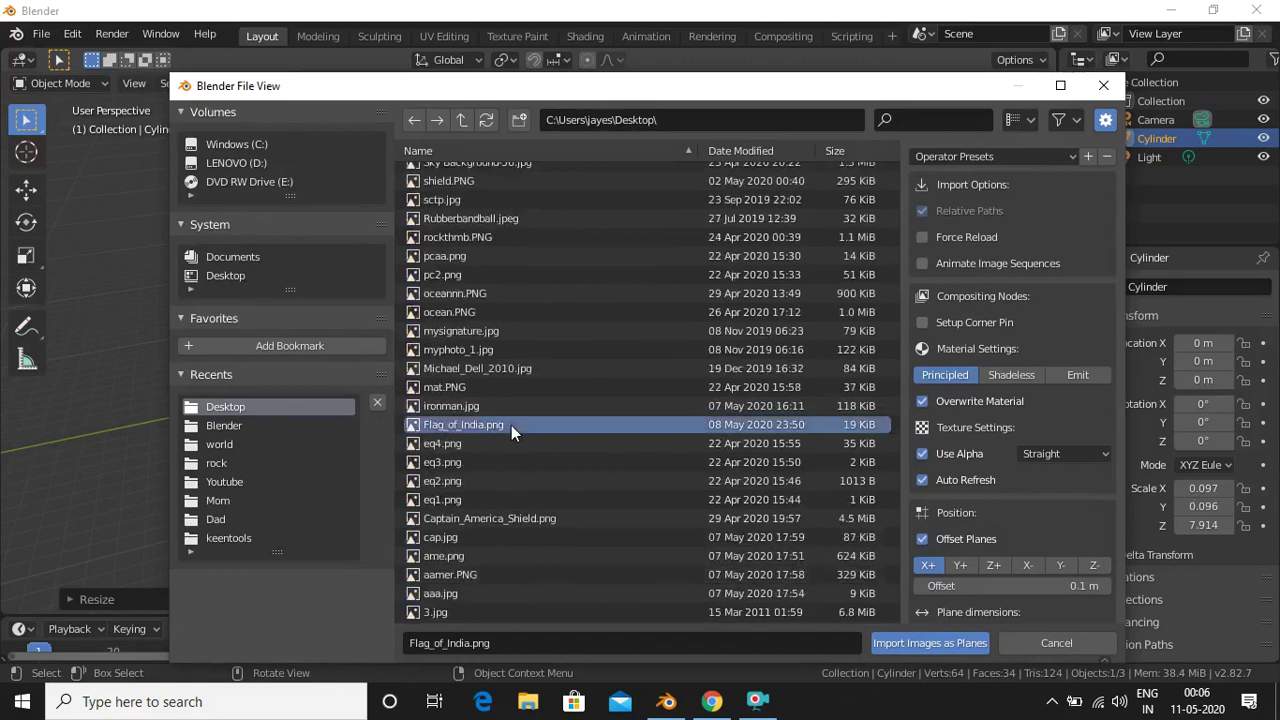
pyautogui.click(948, 648)
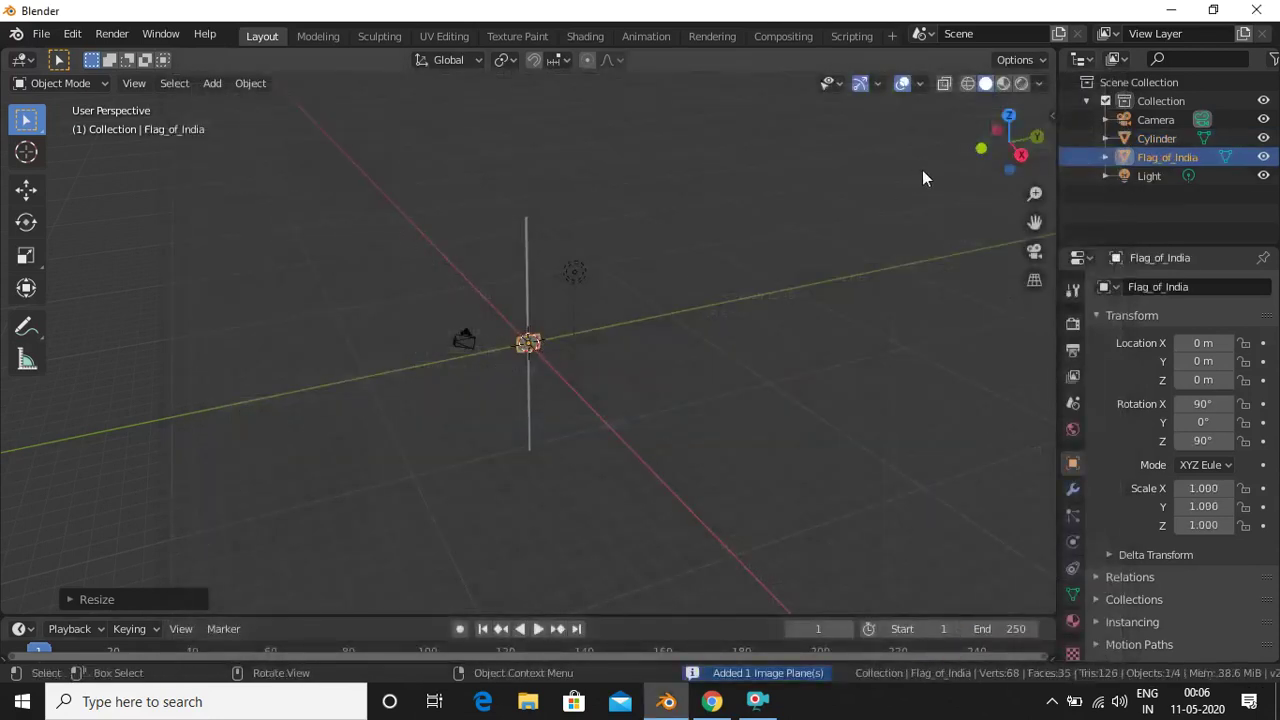
# Move the flag plane up beside the pole's upper end, to about X -2.16, Y 2.15, Z 5.31 m.
pyautogui.moveTo(989, 167); pyautogui.dragTo(940, 168)
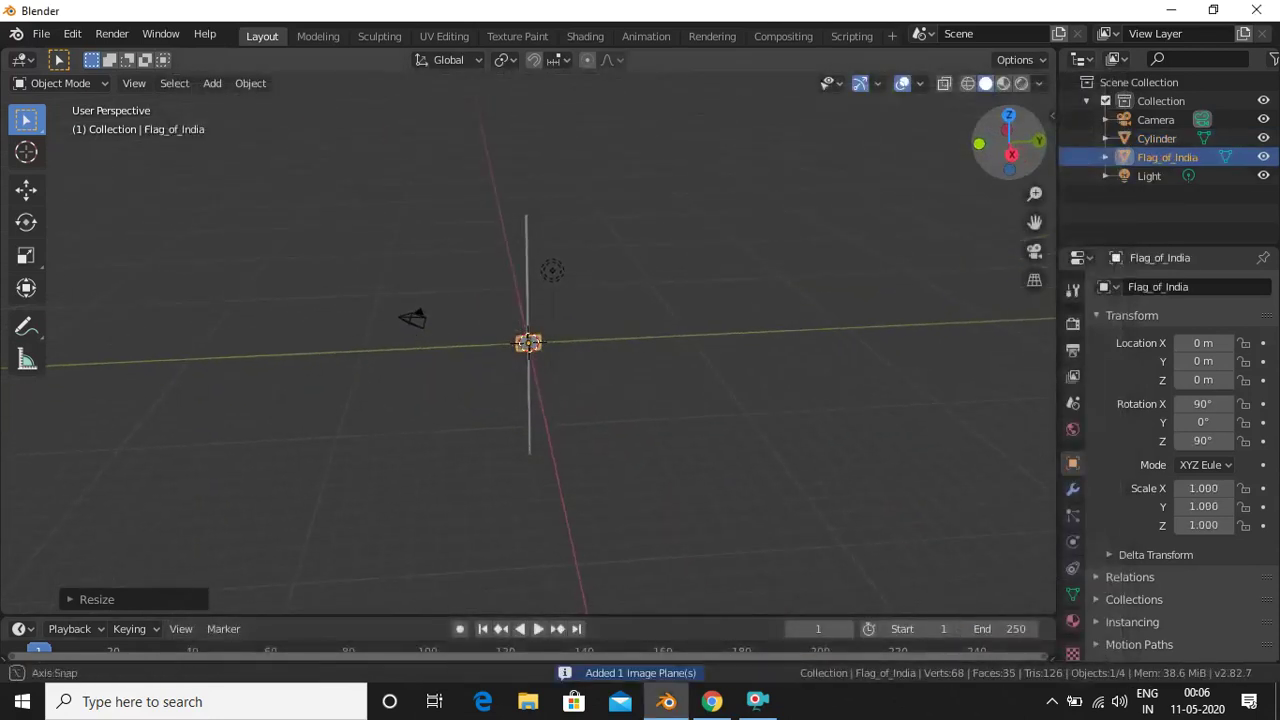
pyautogui.press('g')
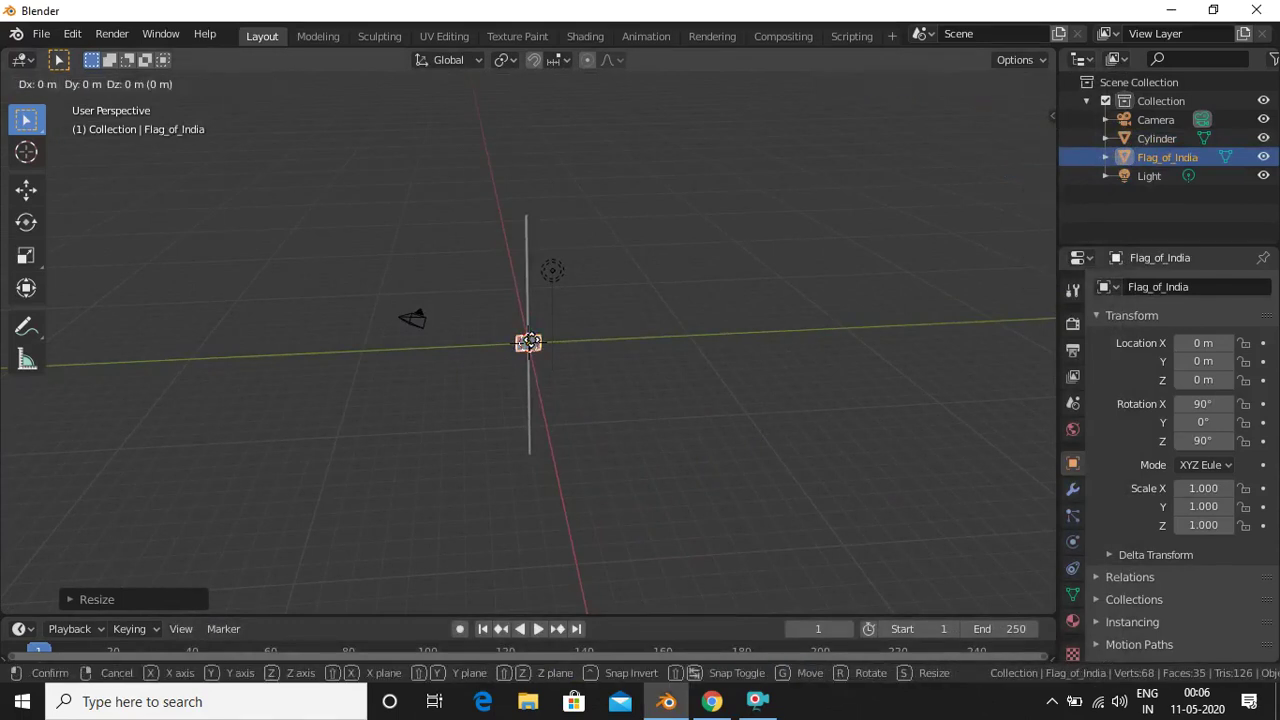
pyautogui.click(560, 250)
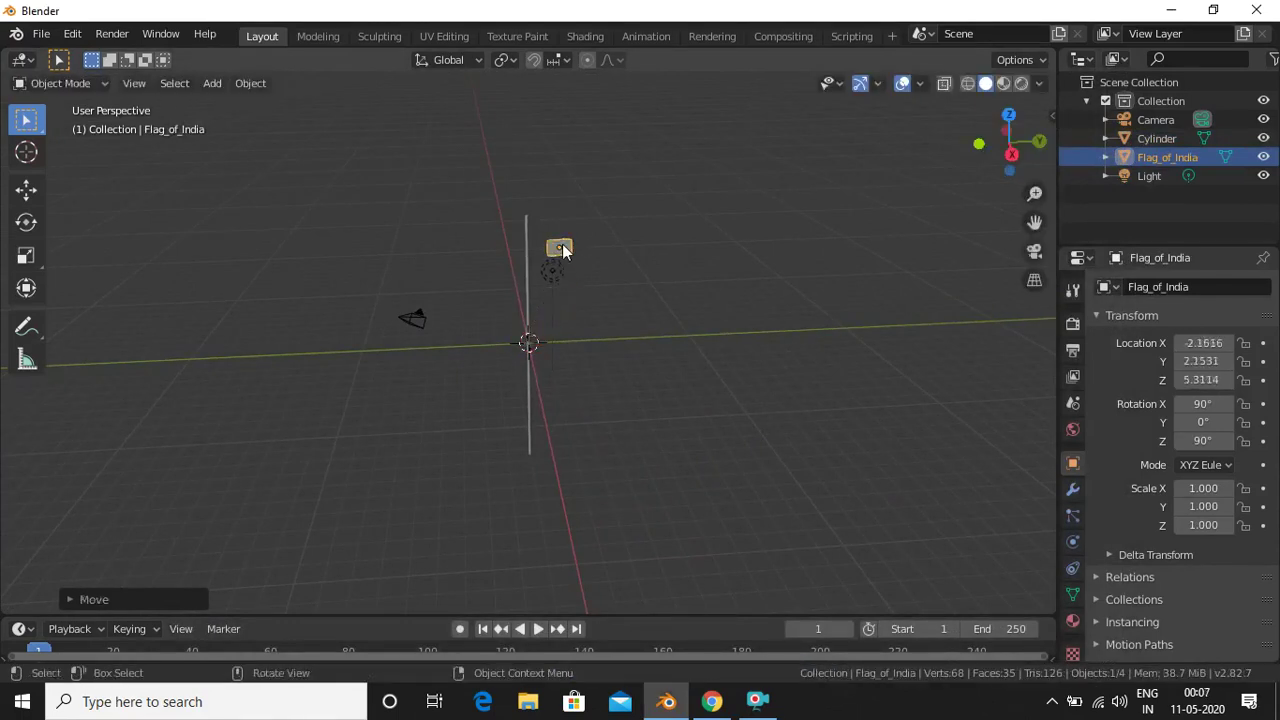
# Enlarge the flag plane uniformly to a scale of about 2.335, and widen it along global Y to about 2.544.
pyautogui.press('s')
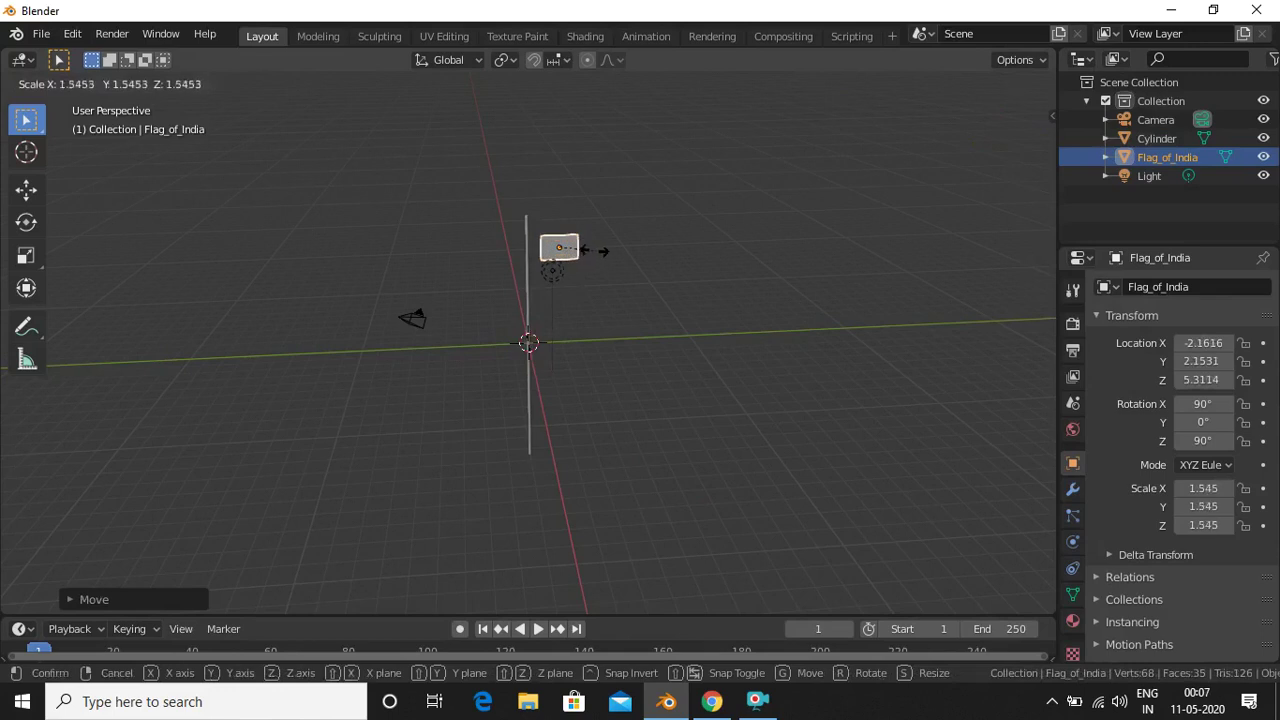
pyautogui.click(612, 254)
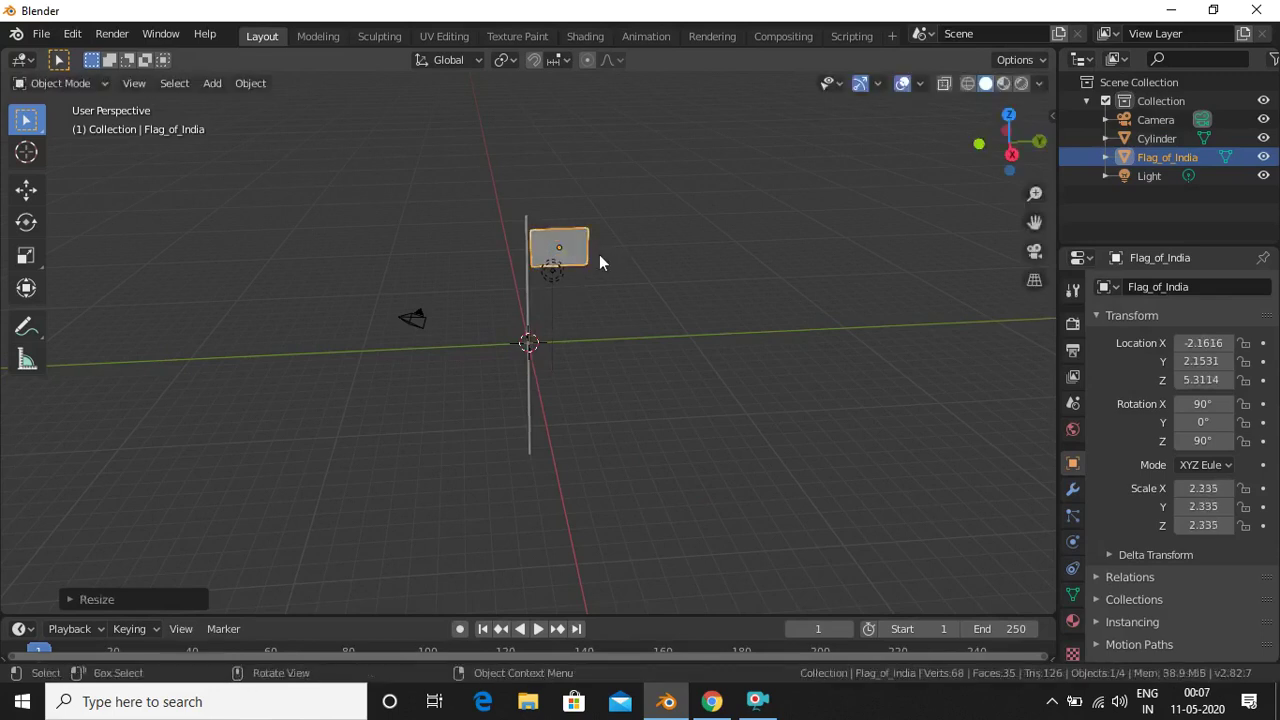
pyautogui.press('s')
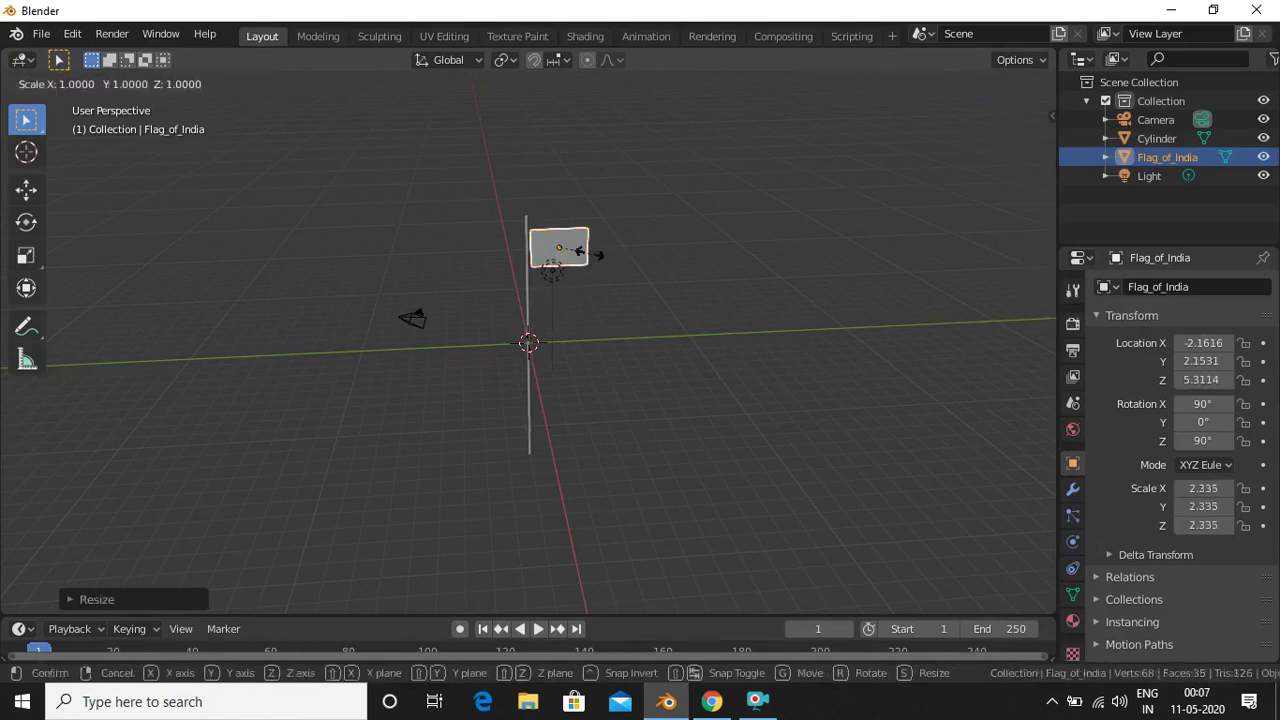
pyautogui.press('y')
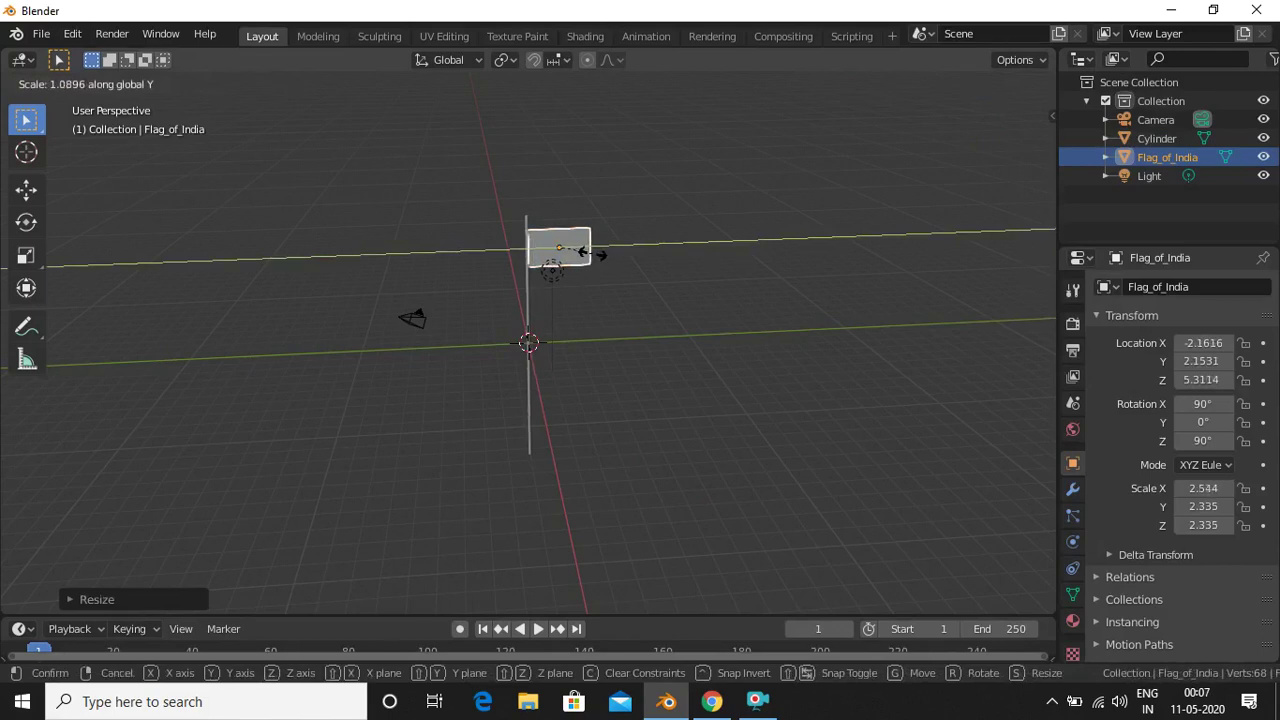
pyautogui.click(585, 254)
# Move the flag plane along global X to about -0.028 m so it lines up with the pole.
pyautogui.moveTo(1008, 145); pyautogui.dragTo(403, 228)
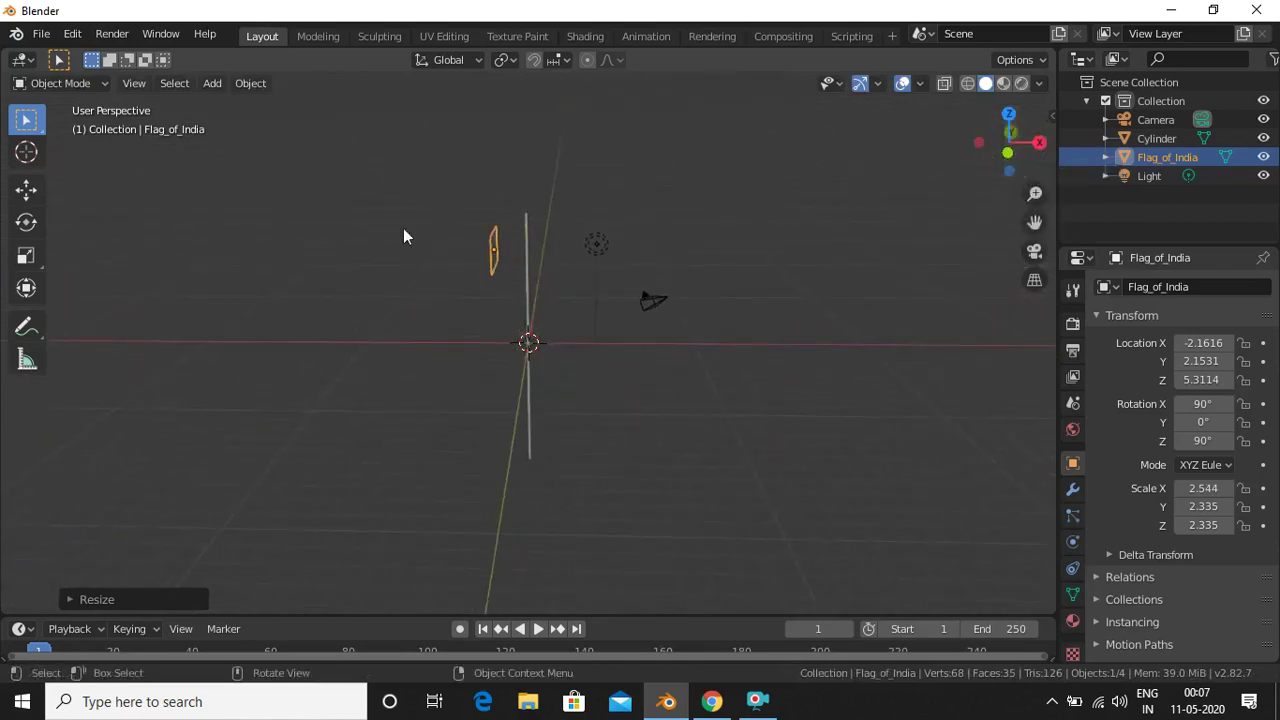
pyautogui.click(492, 250)
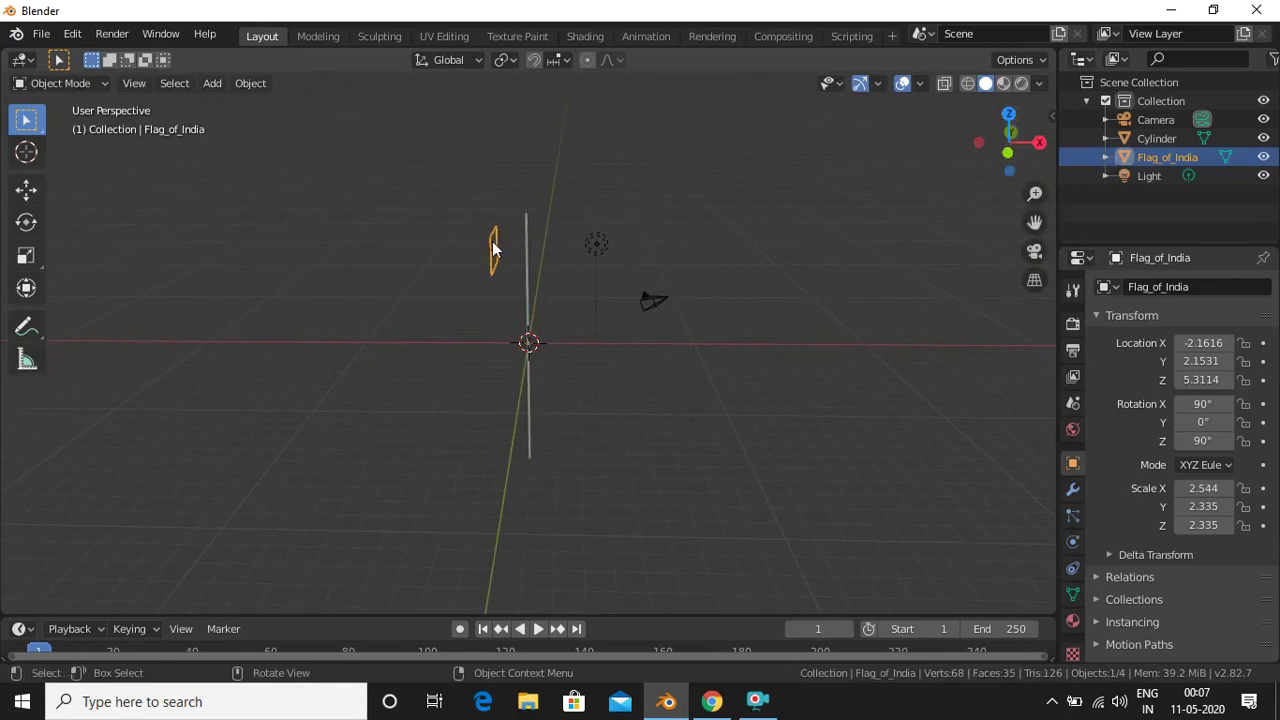
pyautogui.press('g')
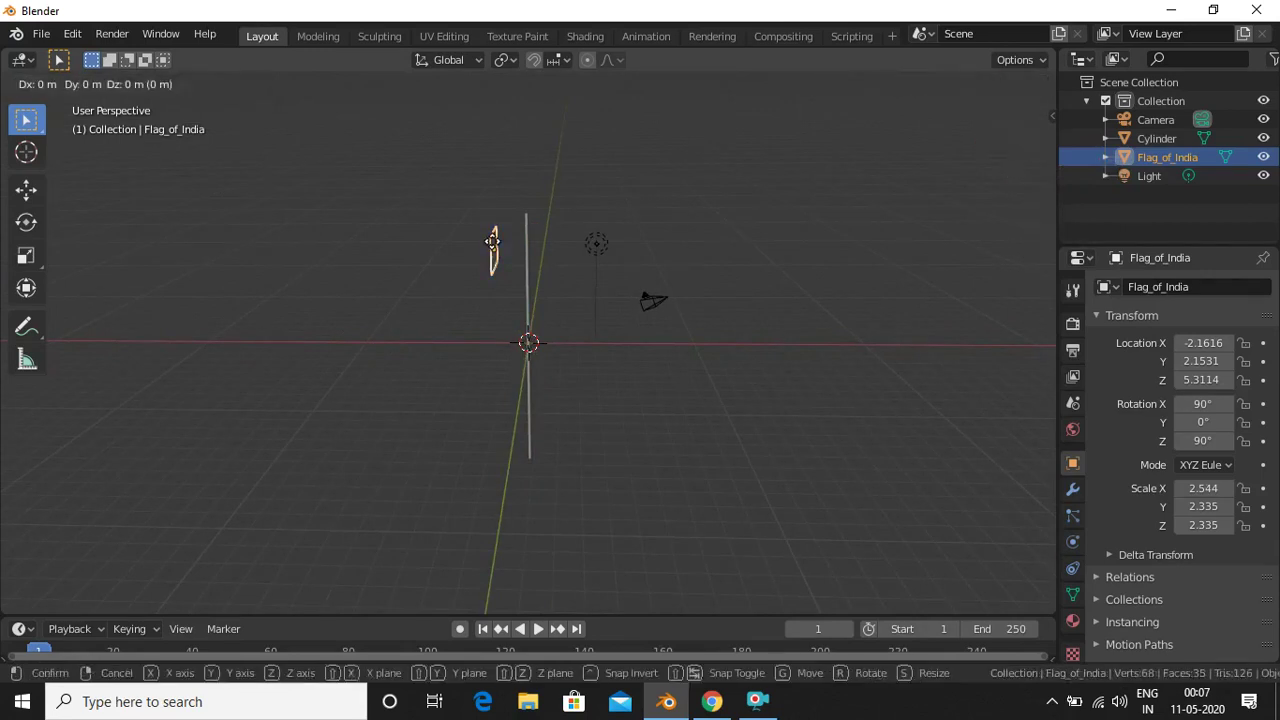
pyautogui.press('x')
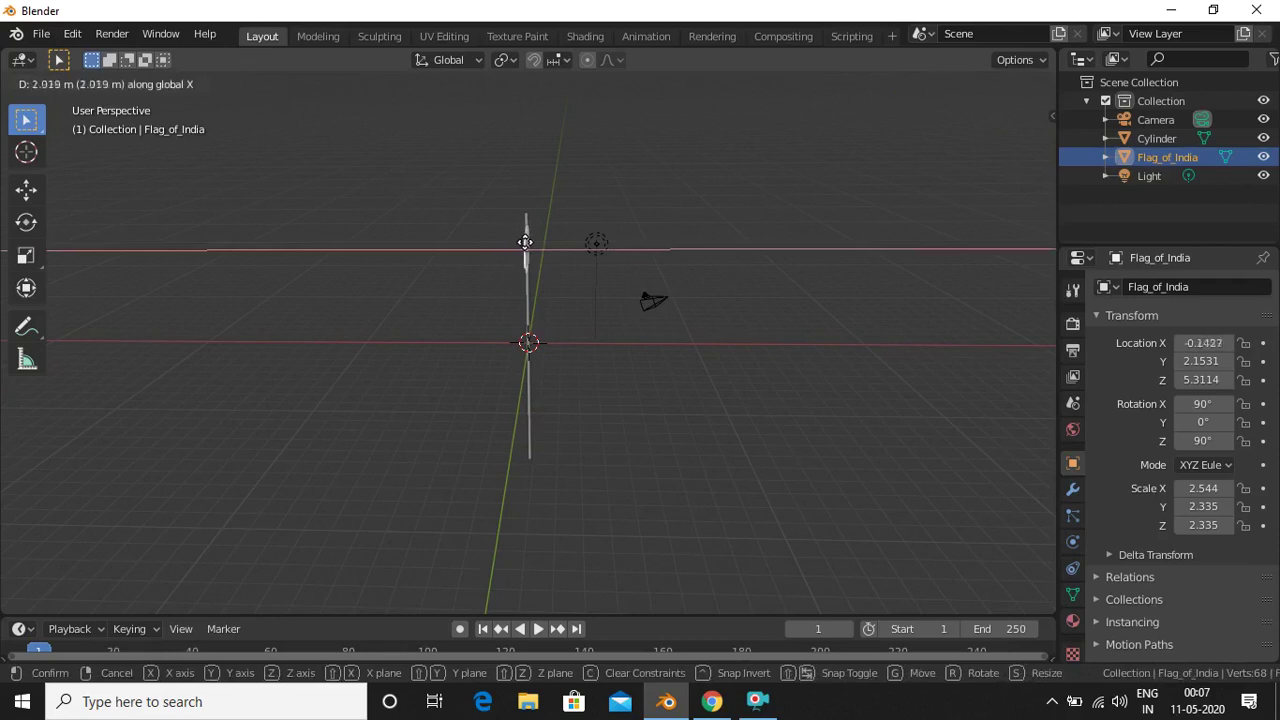
pyautogui.click(527, 242)
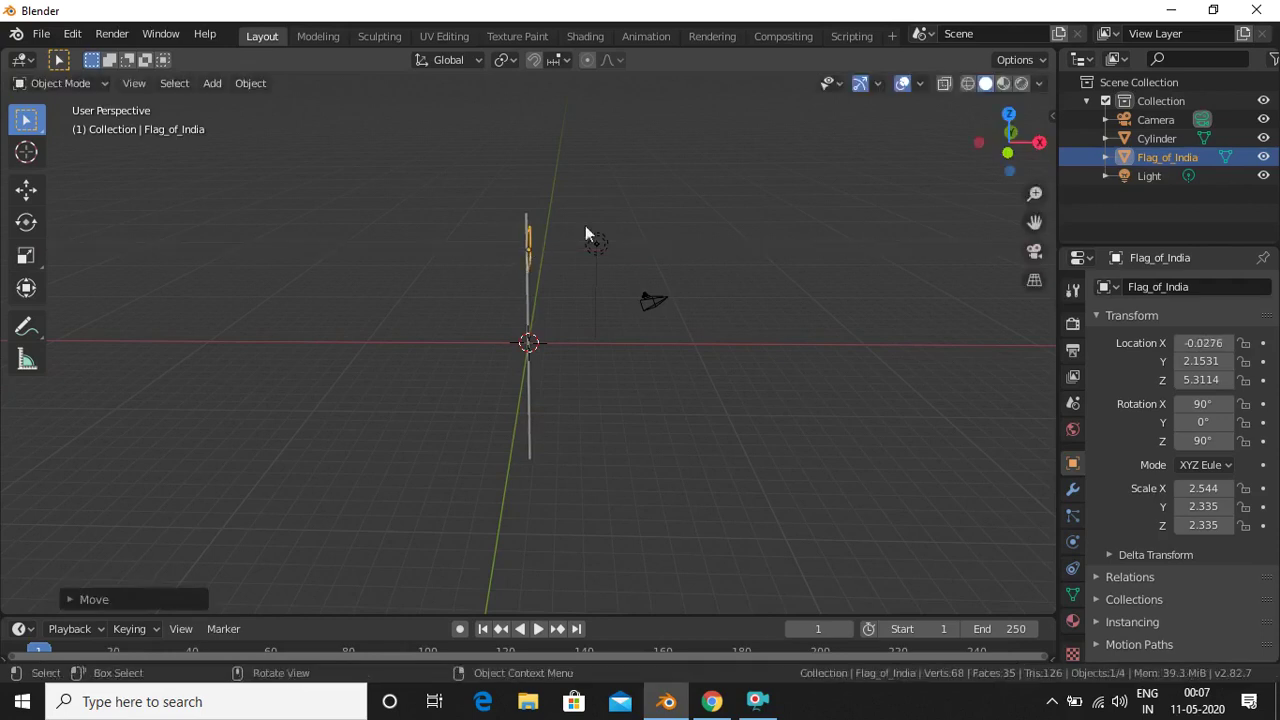
pyautogui.moveTo(527, 242); pyautogui.dragTo(330, 244, button='middle')
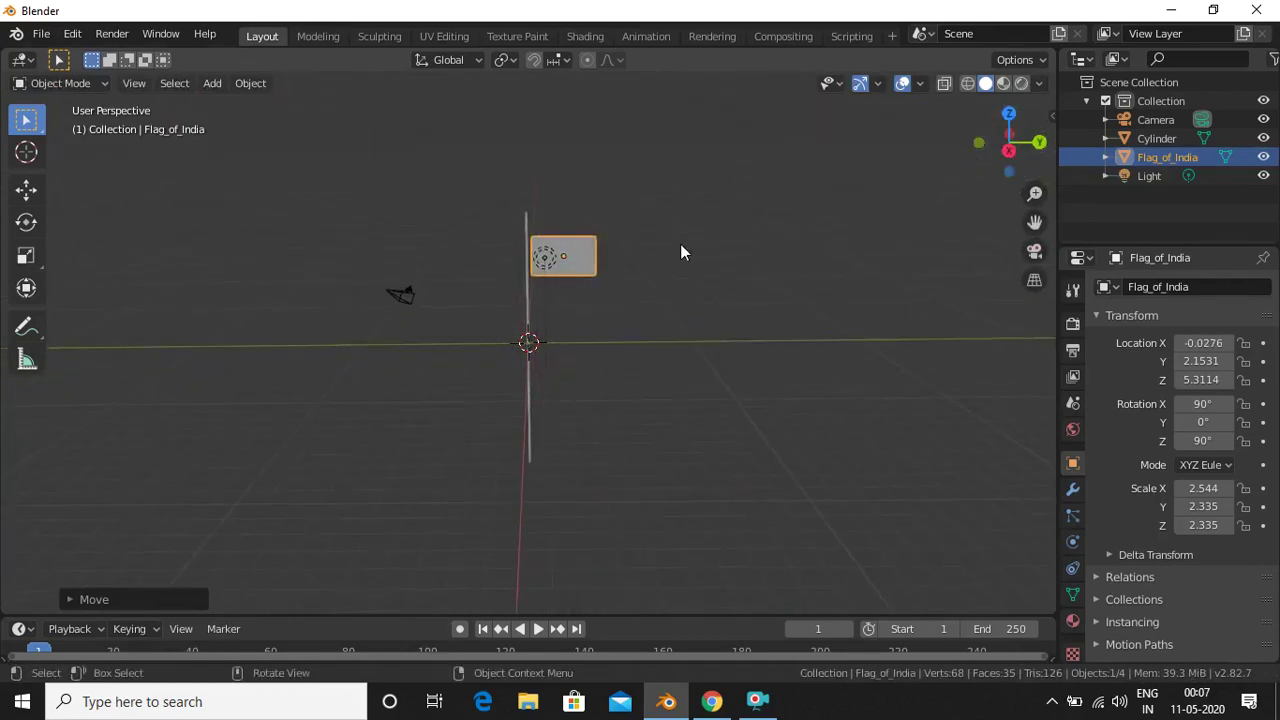
pyautogui.scroll(4, 680, 252)
pyautogui.scroll(-3, 680, 252)
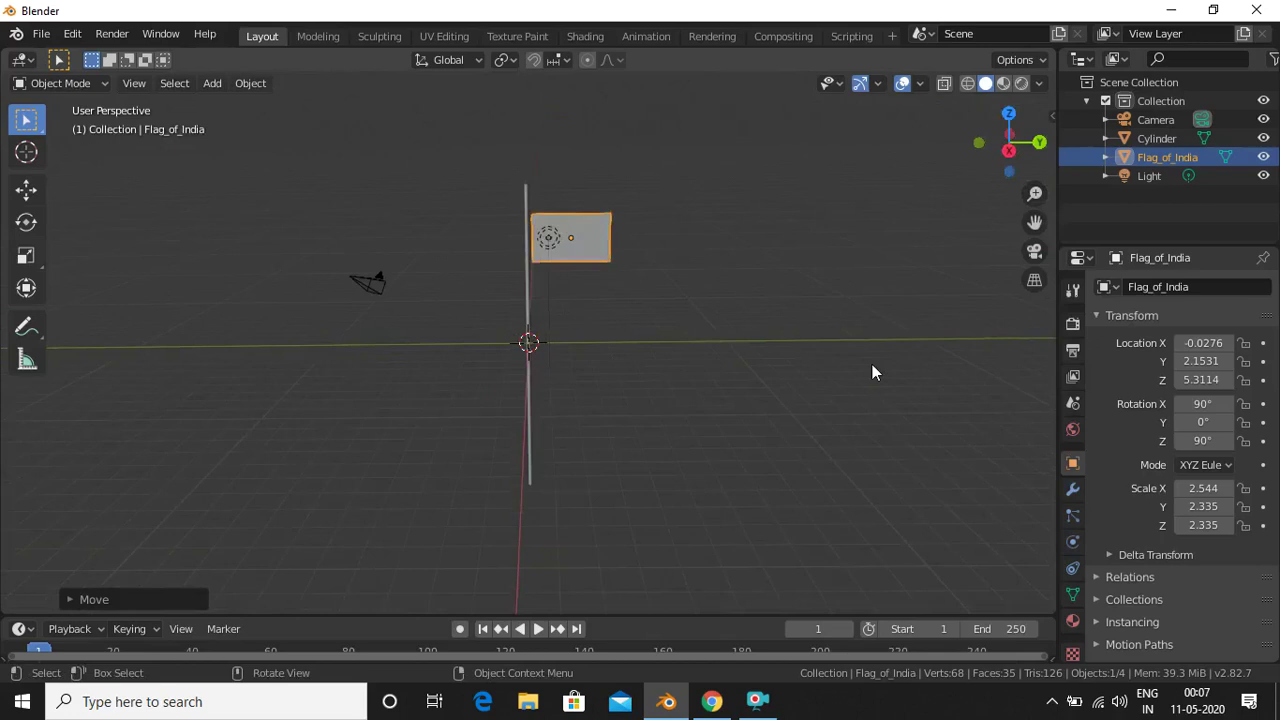
# Add a Wind force field to the scene with nothing else selected.
pyautogui.click(621, 374)
pyautogui.hotkey('shift', 'a')
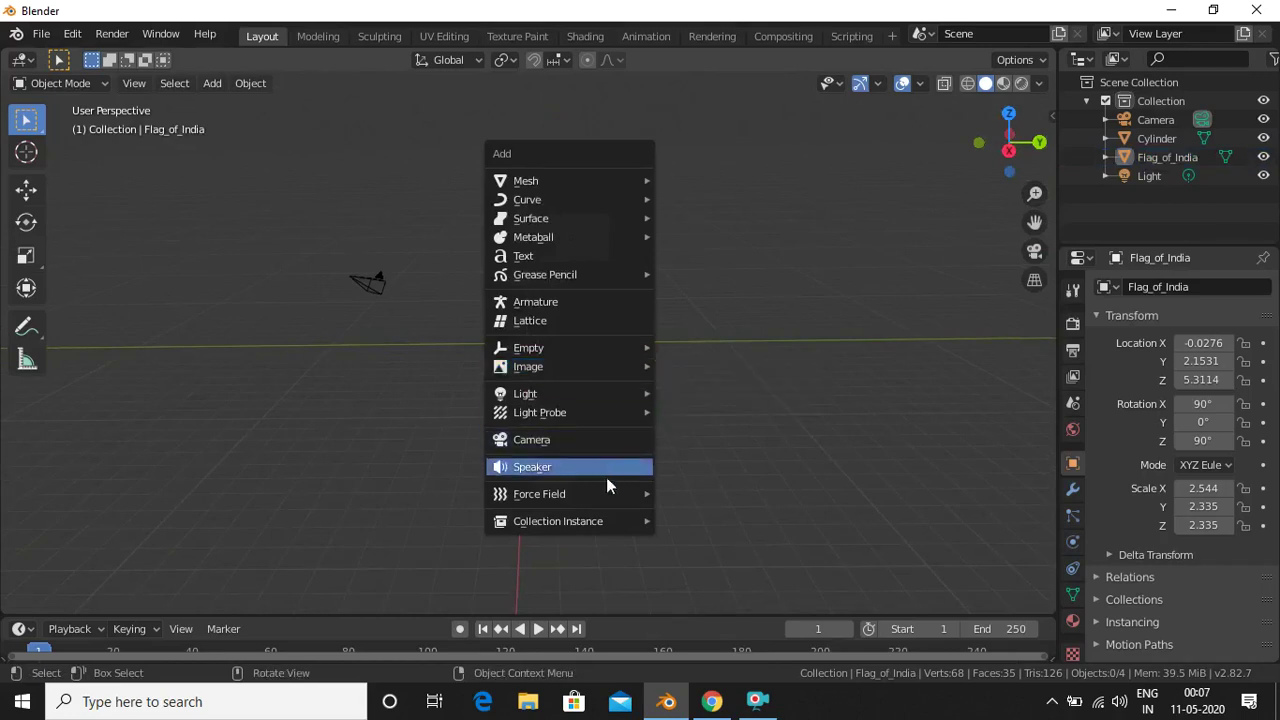
pyautogui.moveTo(603, 496)
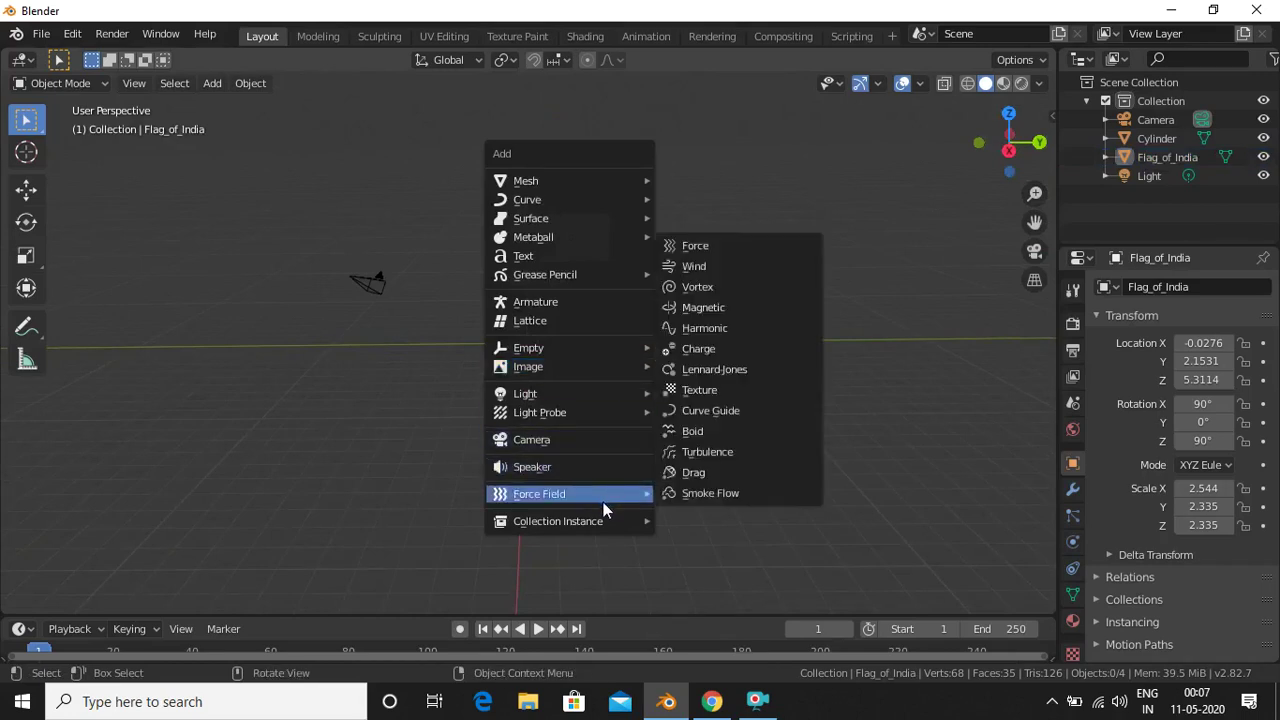
pyautogui.click(706, 268)
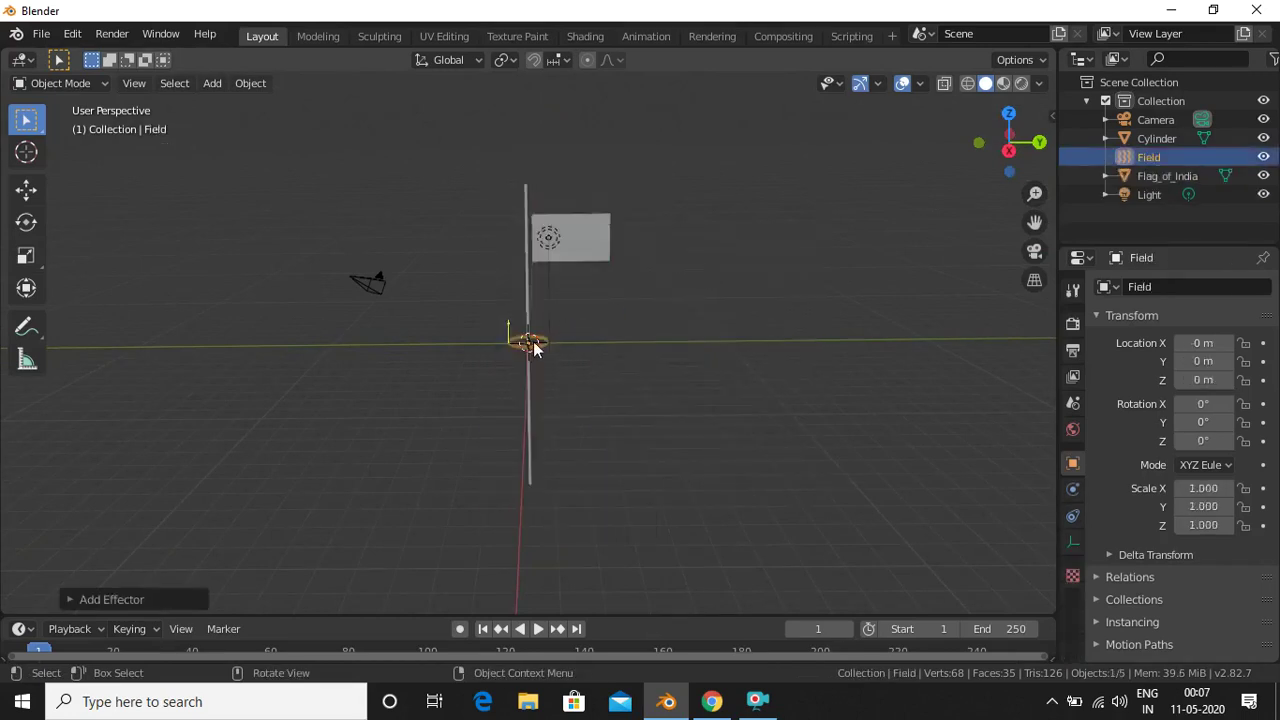
# Place the wind field at about X -0.83, Y -3.40, Z 3.07 m and rotate it to about -63.3°, -10.1°, -14.4° facing the flag.
pyautogui.press('g')
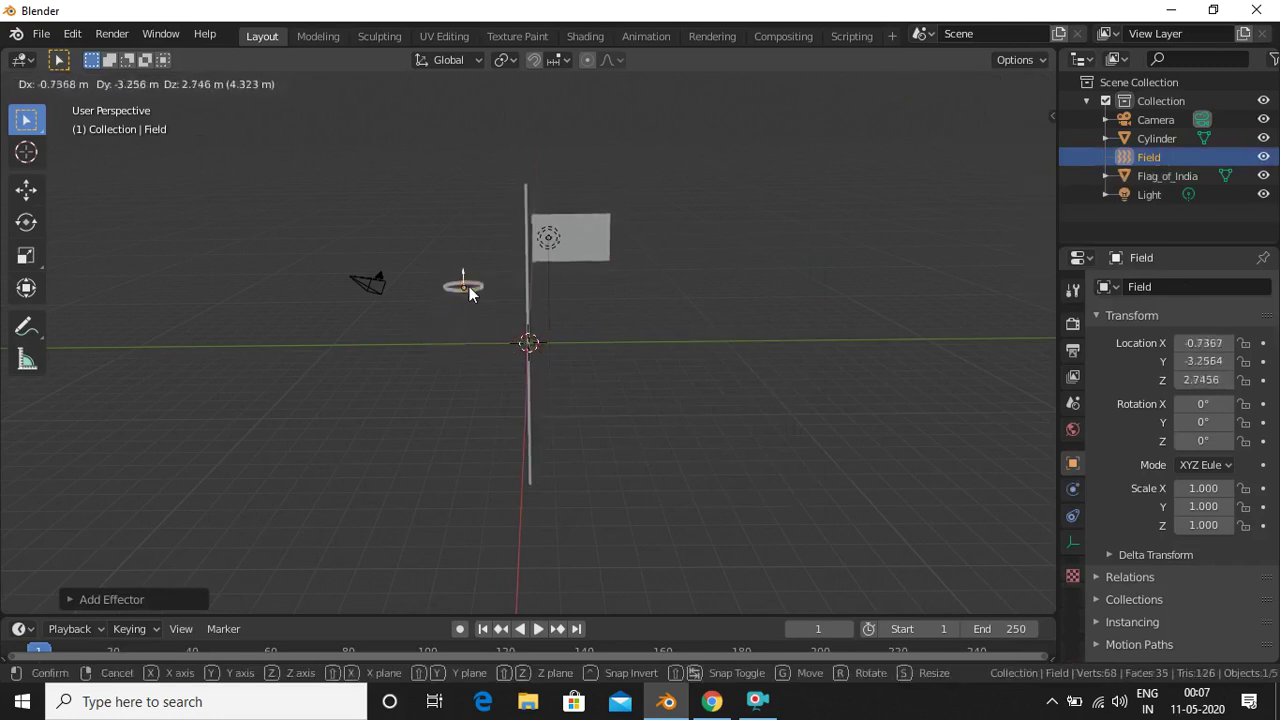
pyautogui.click(469, 284)
pyautogui.press('r')
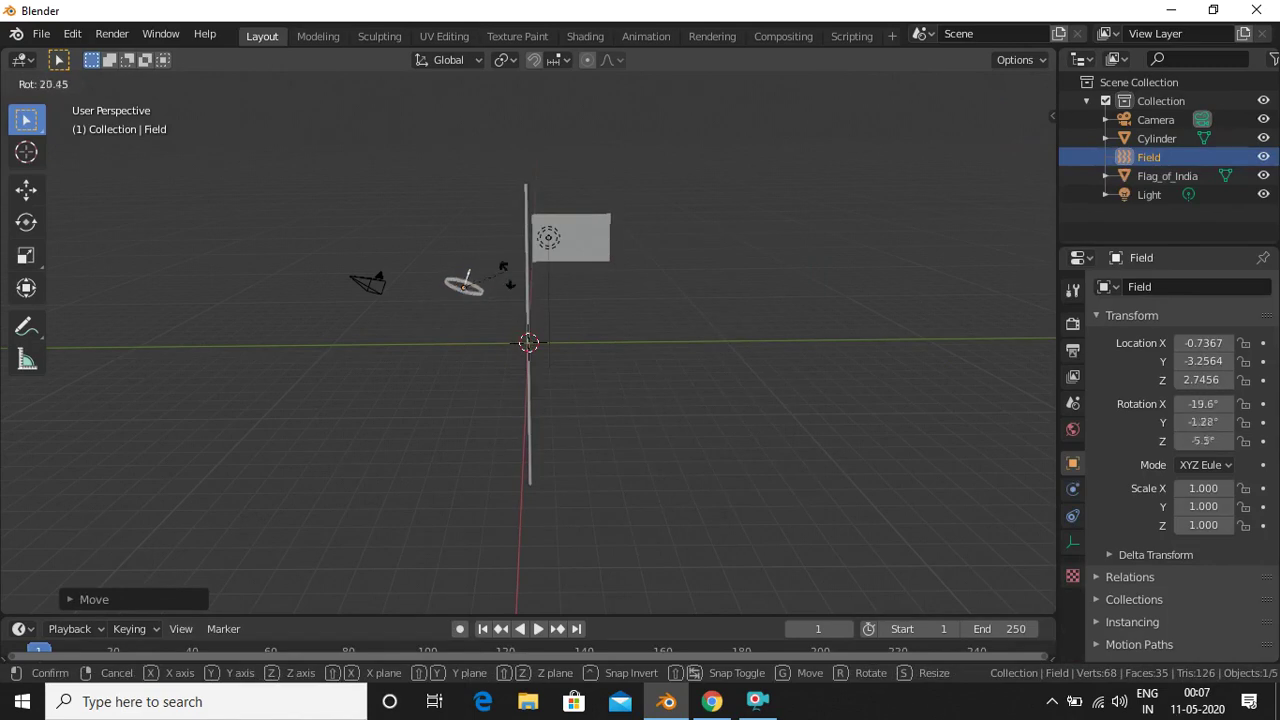
pyautogui.click(560, 335)
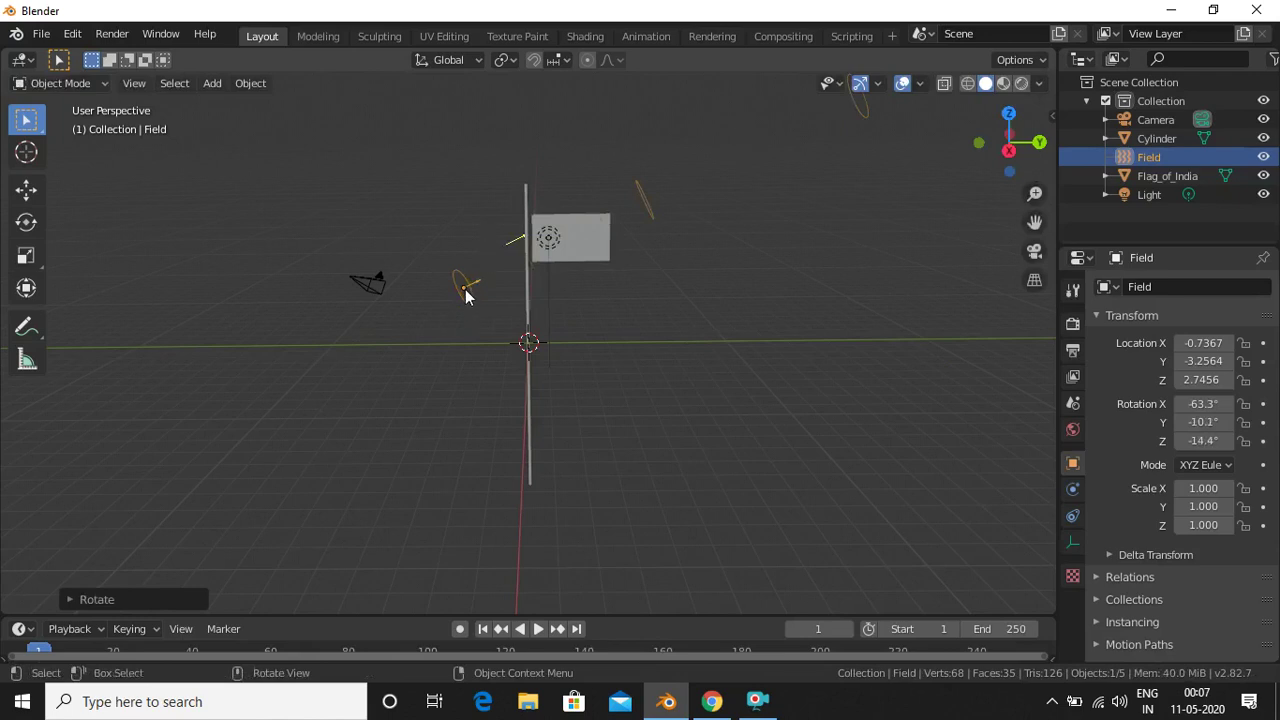
pyautogui.press('g')
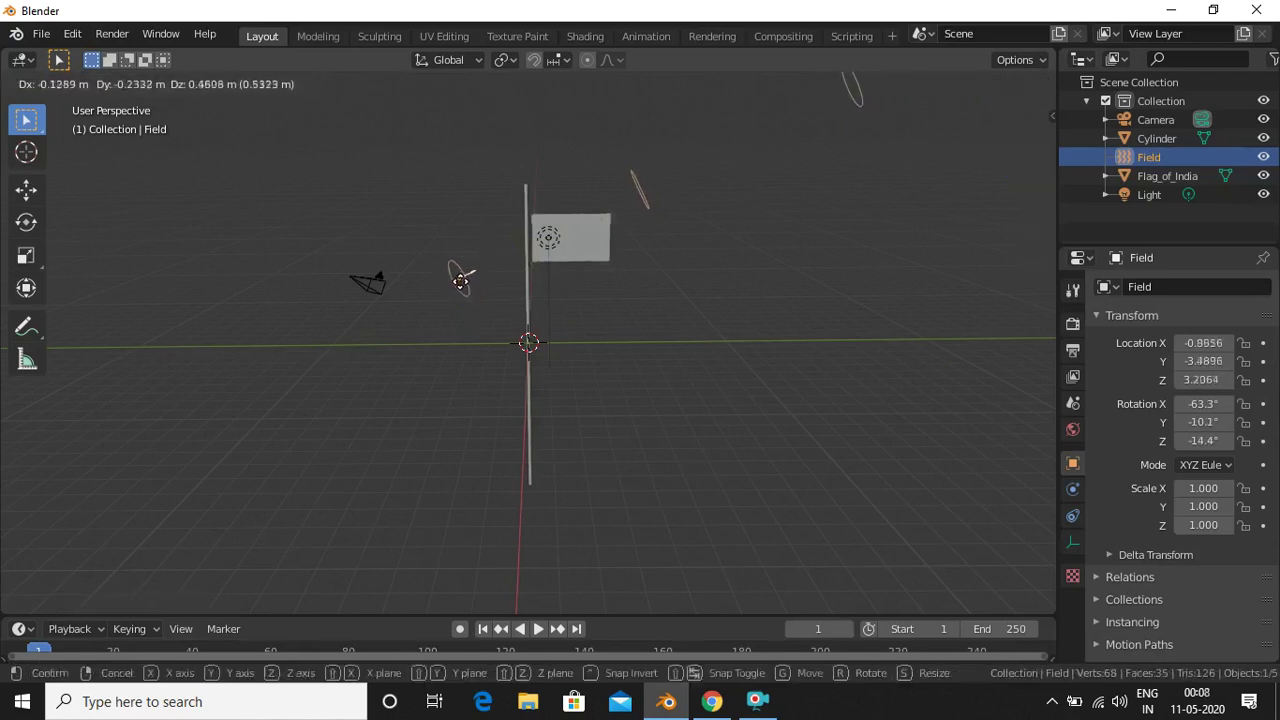
pyautogui.click(465, 287)
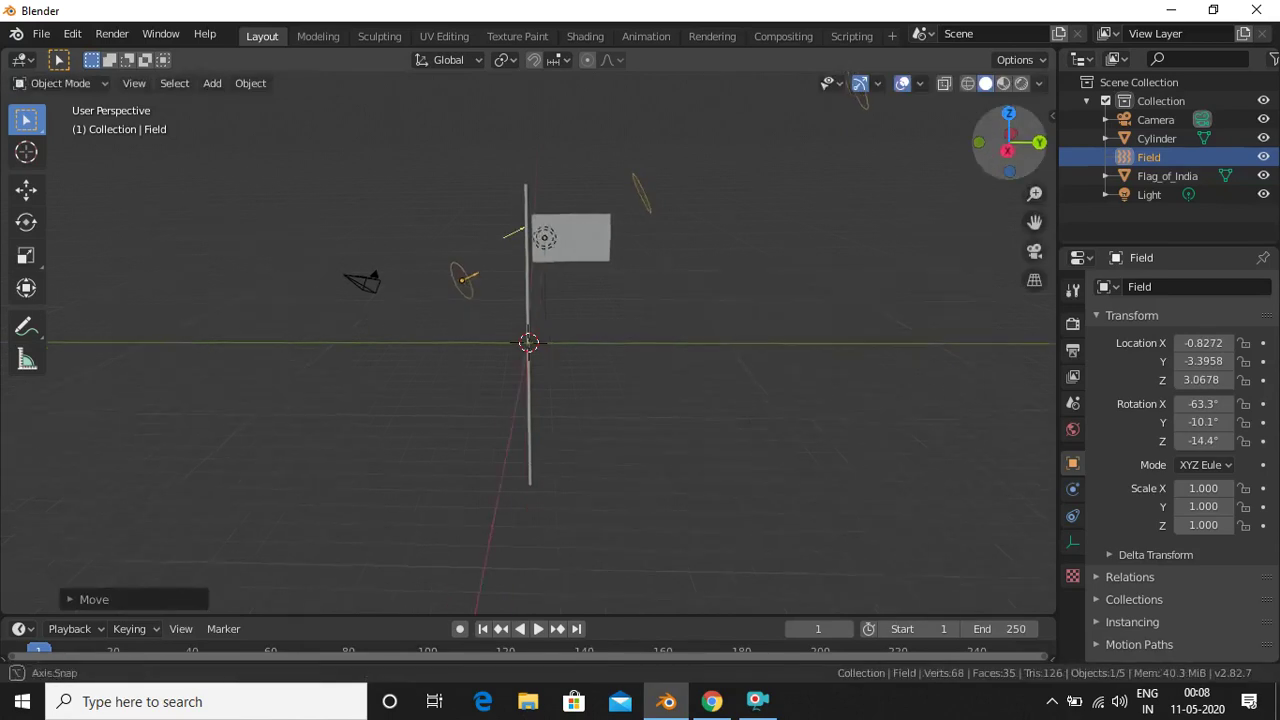
# Subdivide the whole mesh of the flag plane four times into a 16 by 16 grid of faces.
pyautogui.click(819, 256)
pyautogui.click(594, 243)
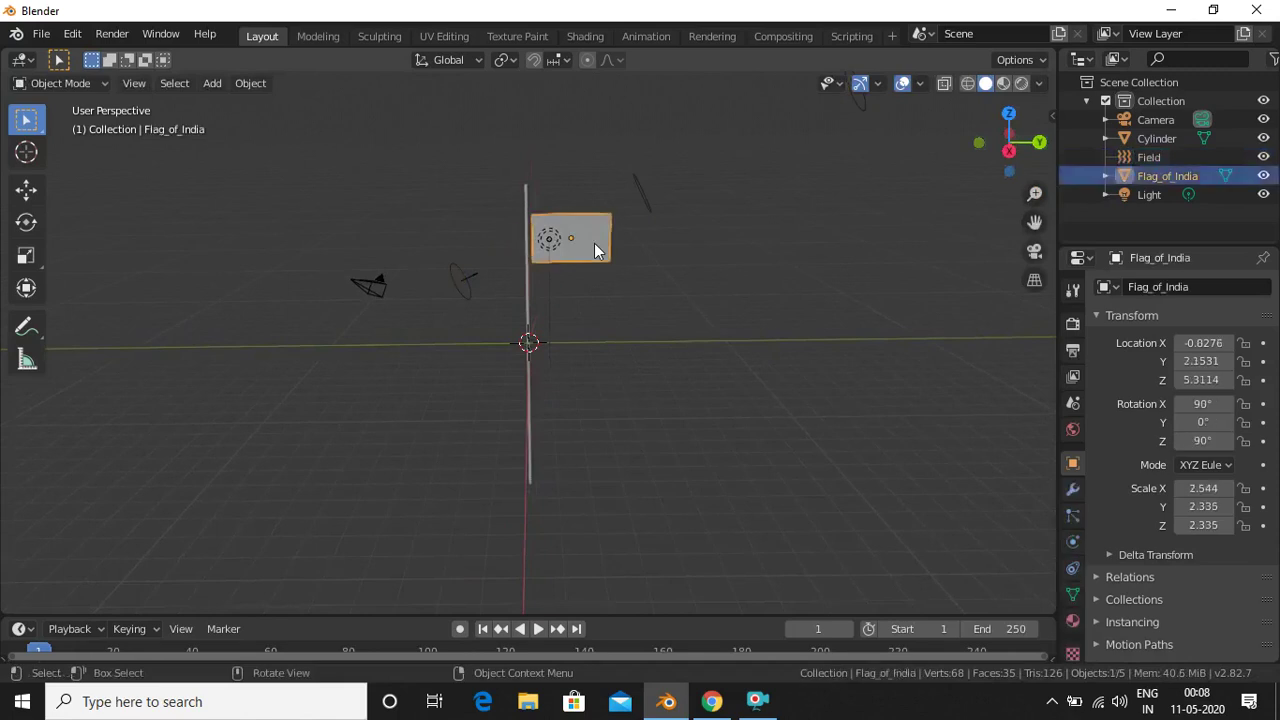
pyautogui.scroll(3, 717, 223)
pyautogui.scroll(-4, 717, 216)
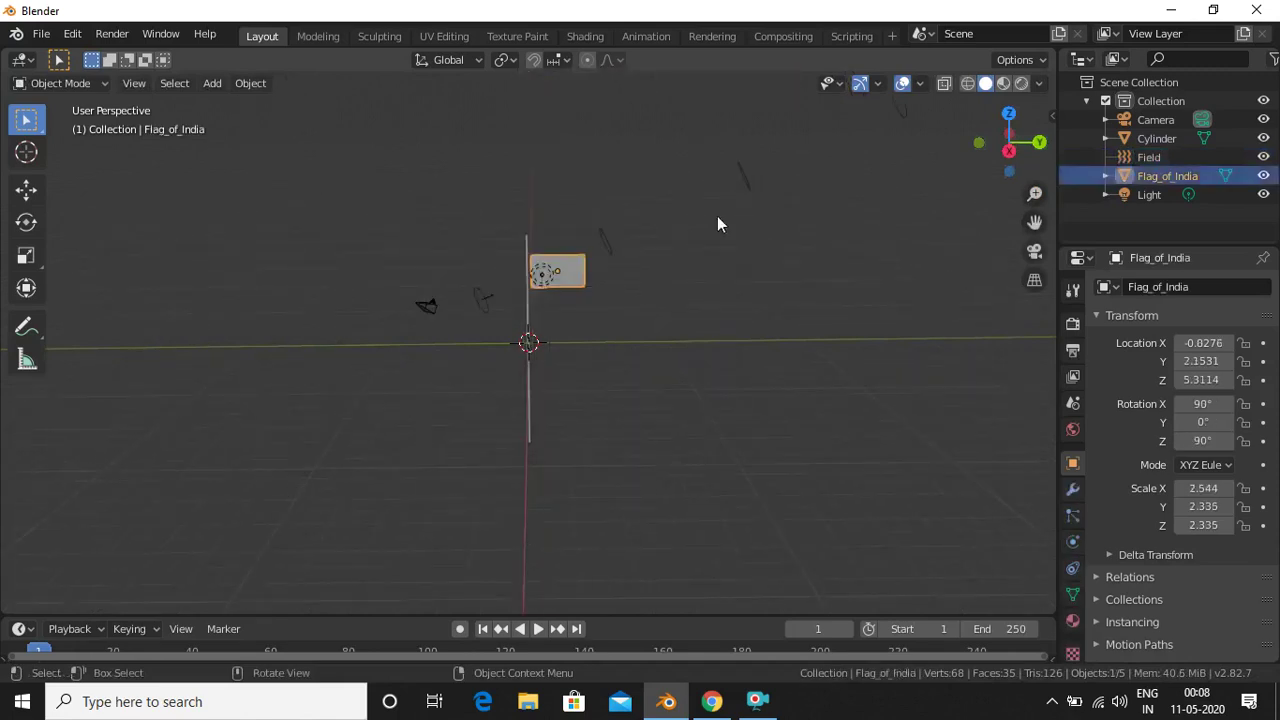
pyautogui.press('KP_1')
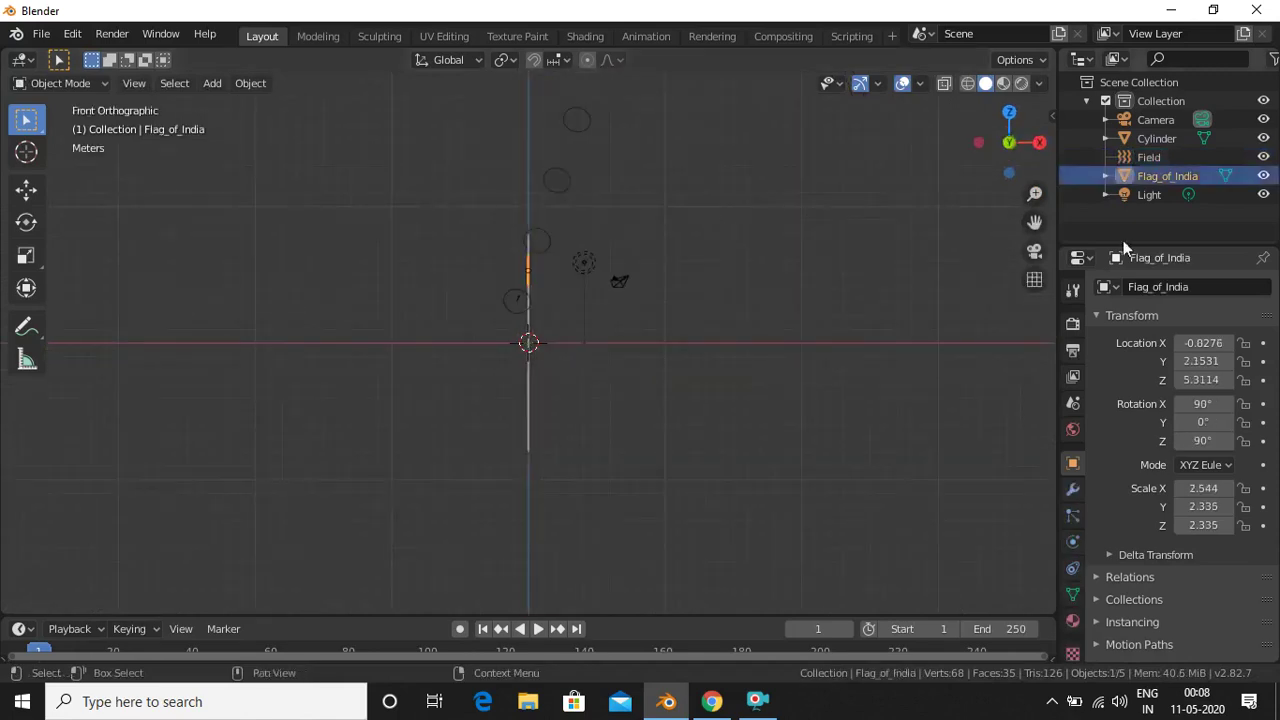
pyautogui.moveTo(1009, 143); pyautogui.dragTo(978, 152)
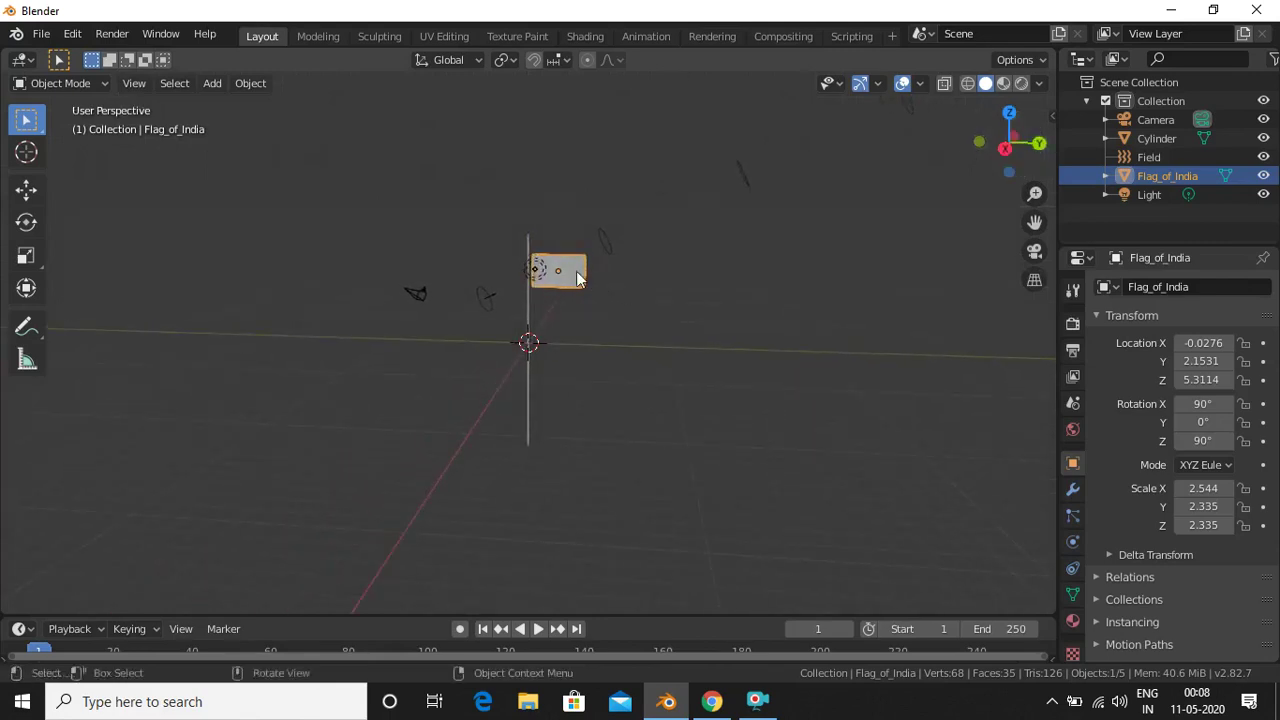
pyautogui.press('KP_Decimal')
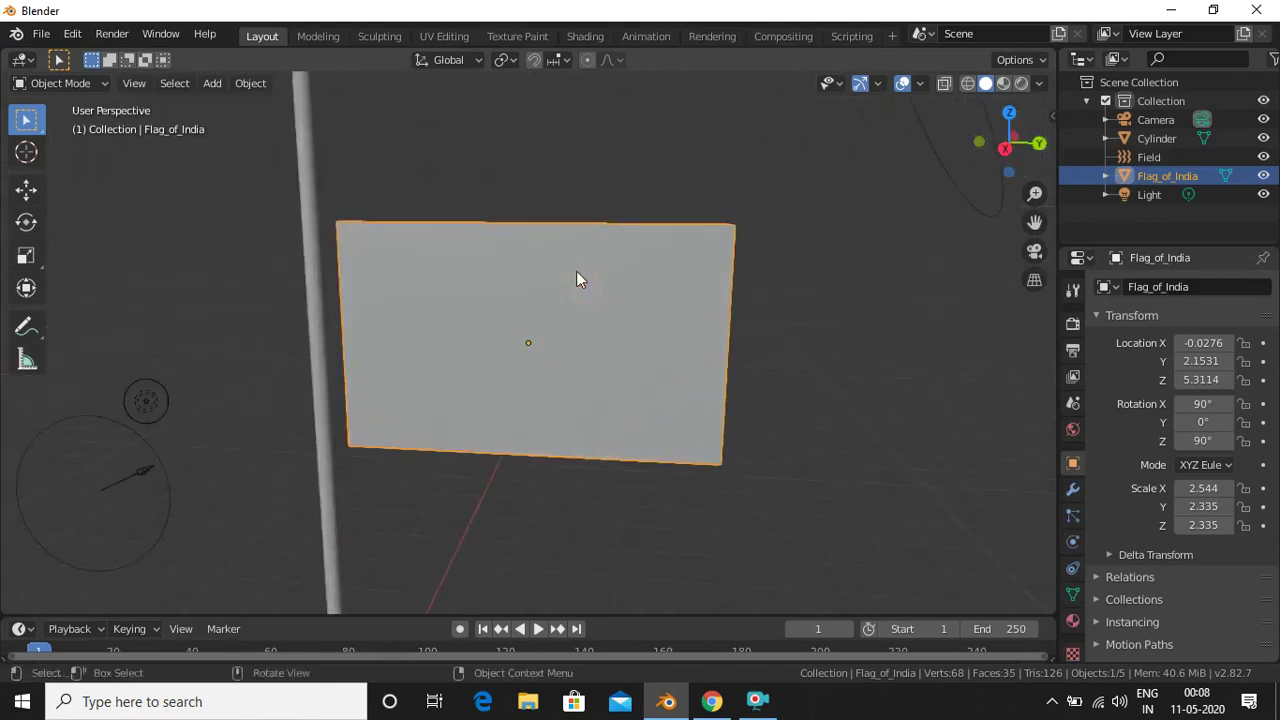
pyautogui.press('Tab')
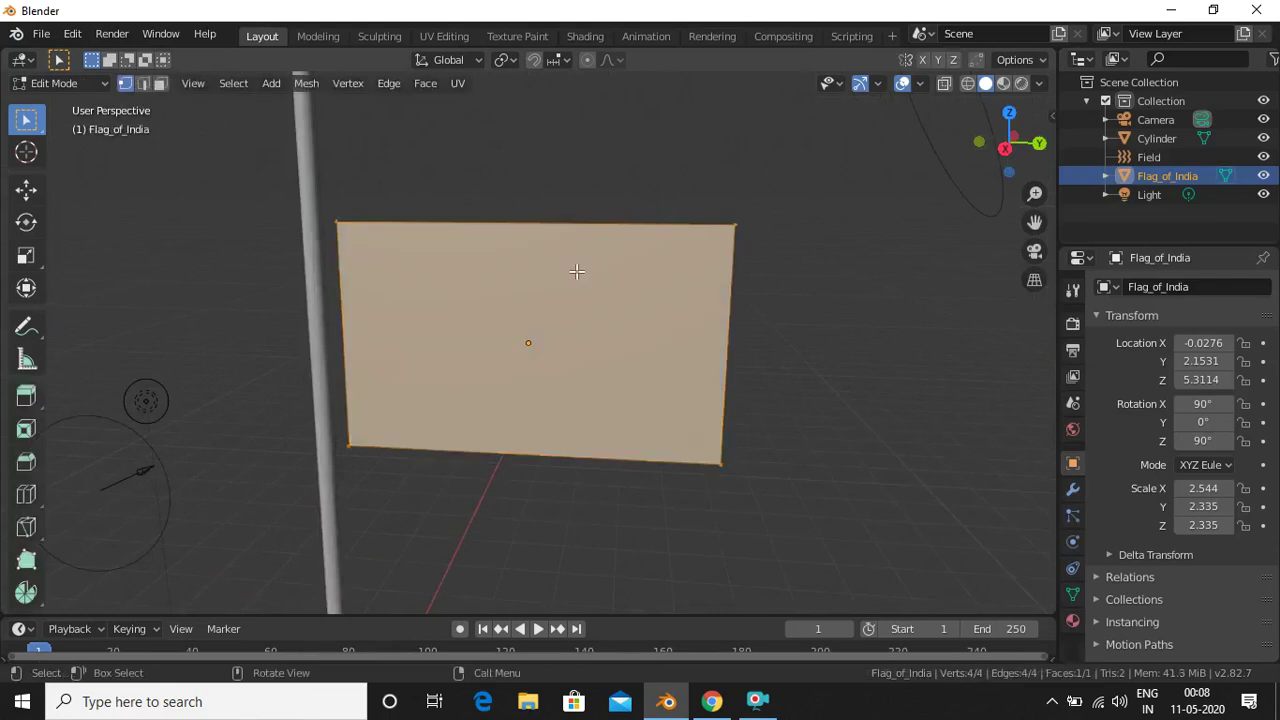
pyautogui.rightClick(576, 271)
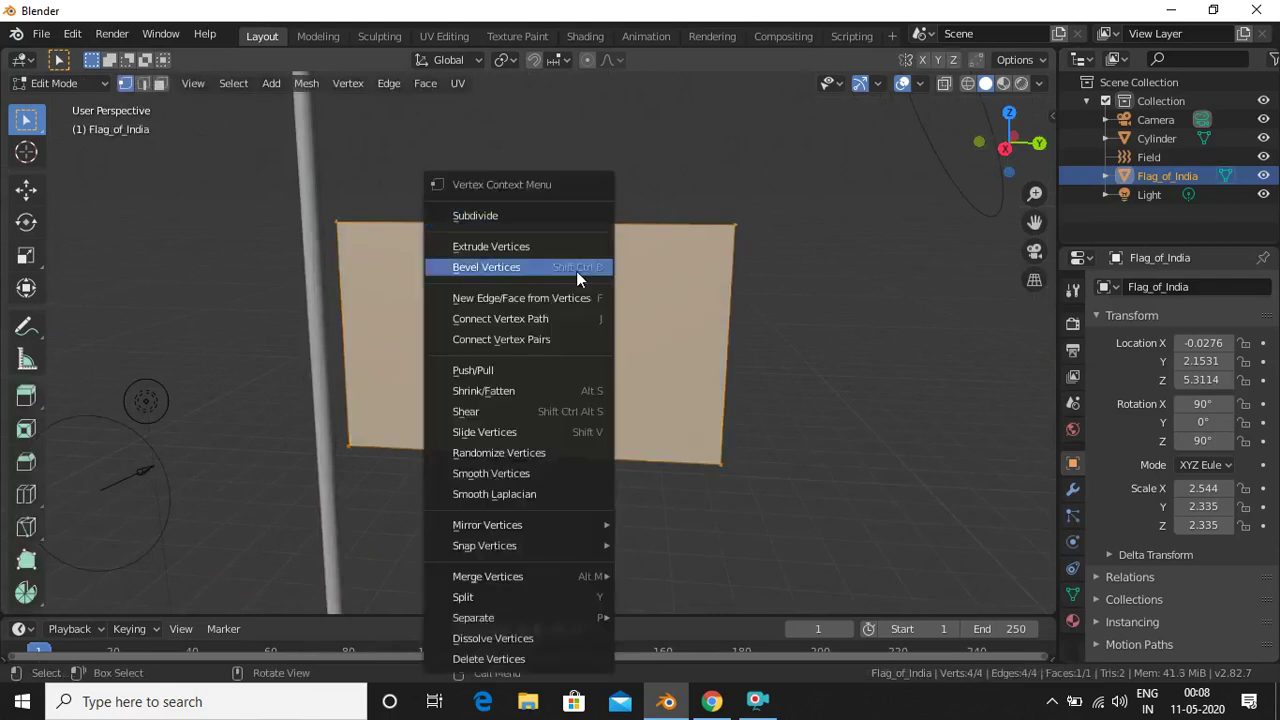
pyautogui.click(475, 217)
pyautogui.rightClick(489, 263)
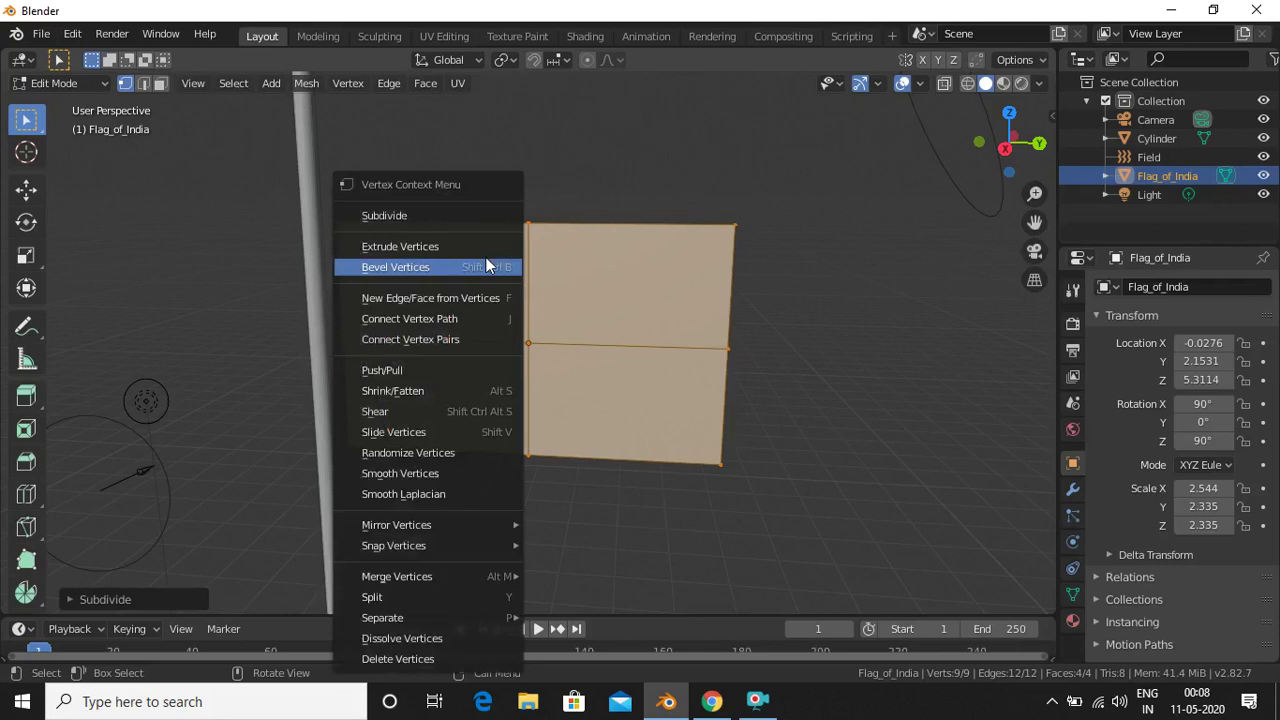
pyautogui.click(444, 217)
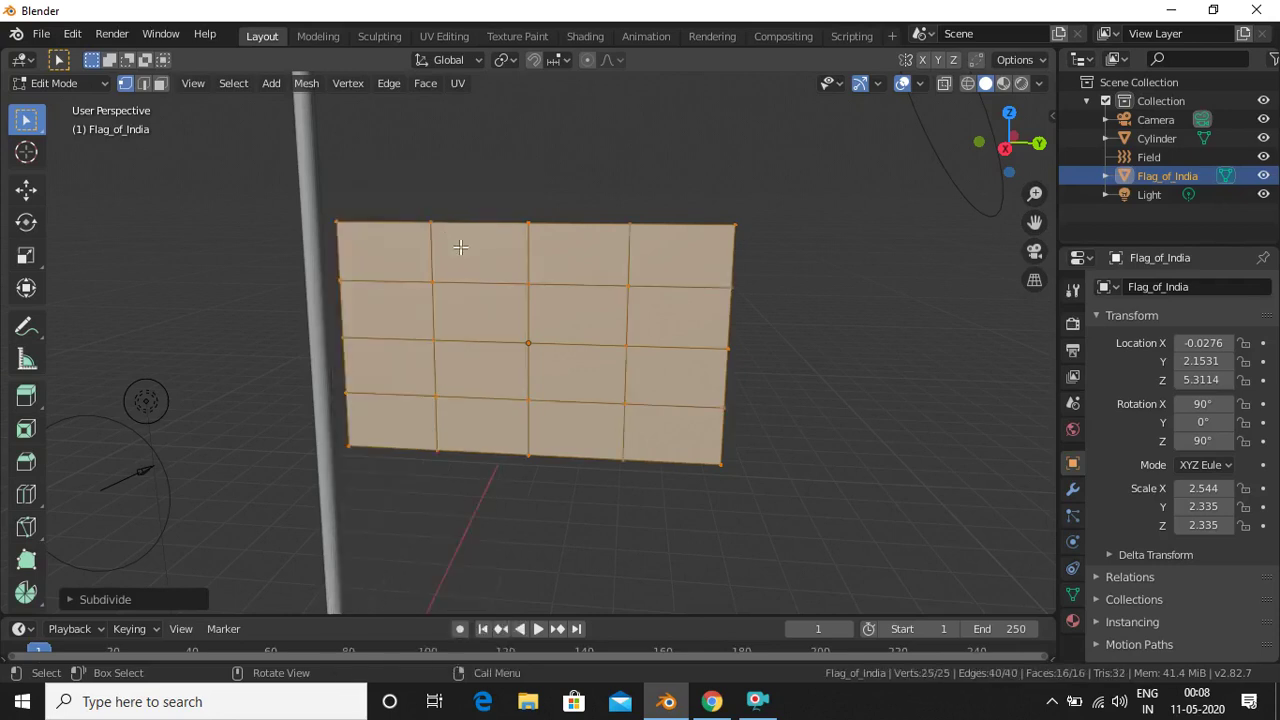
pyautogui.rightClick(460, 246)
pyautogui.click(426, 216)
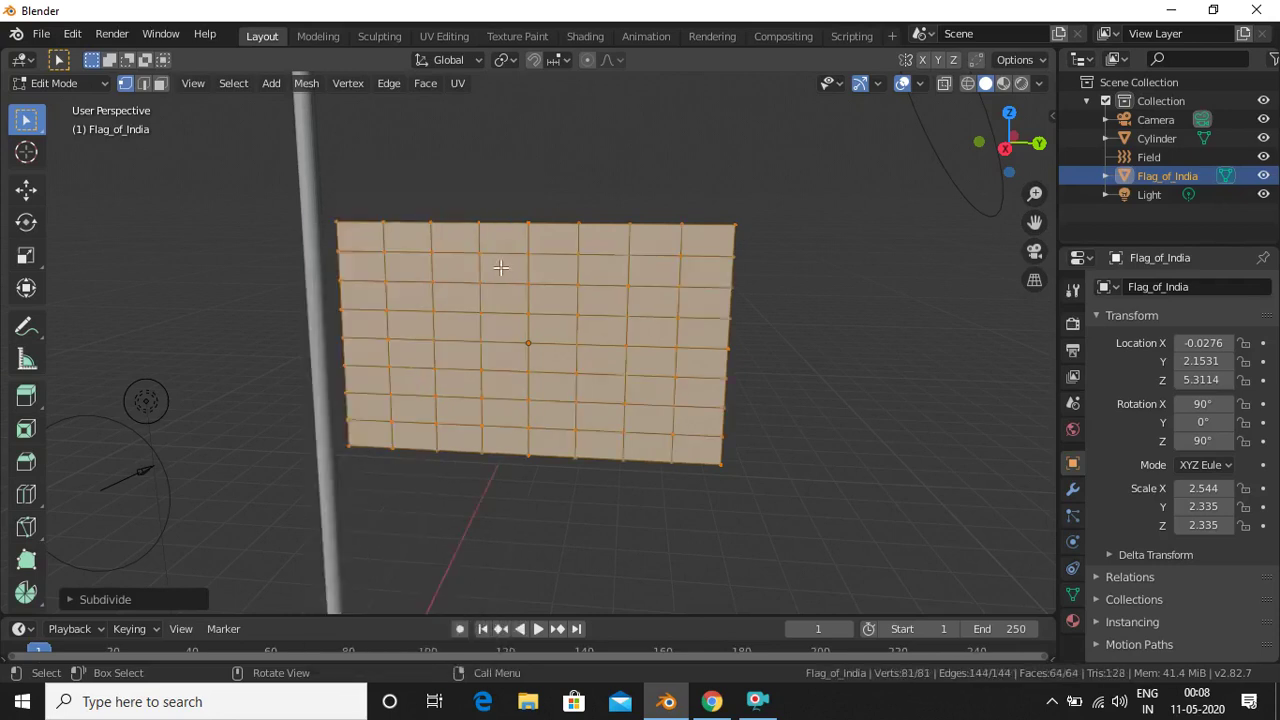
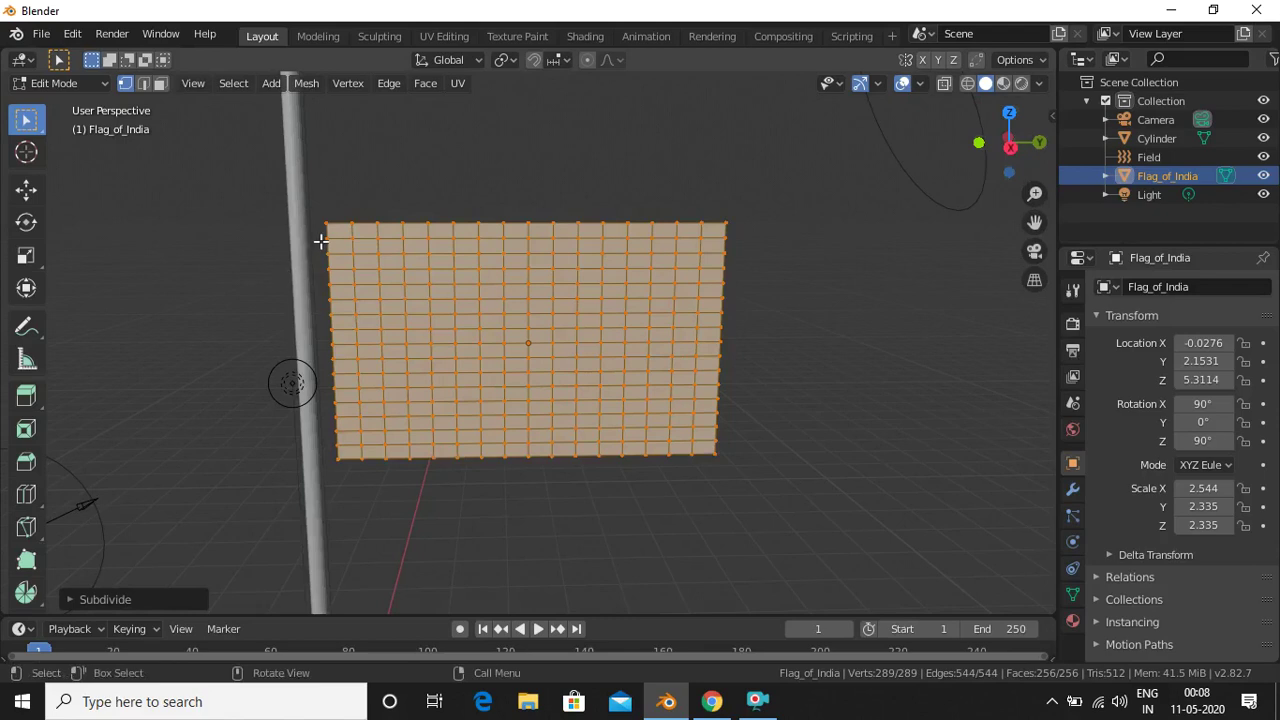
# Assign the two uppermost and two lowermost vertices of the flag's pole-side edge to a new vertex group with weight 1.000.
pyautogui.click(328, 222)
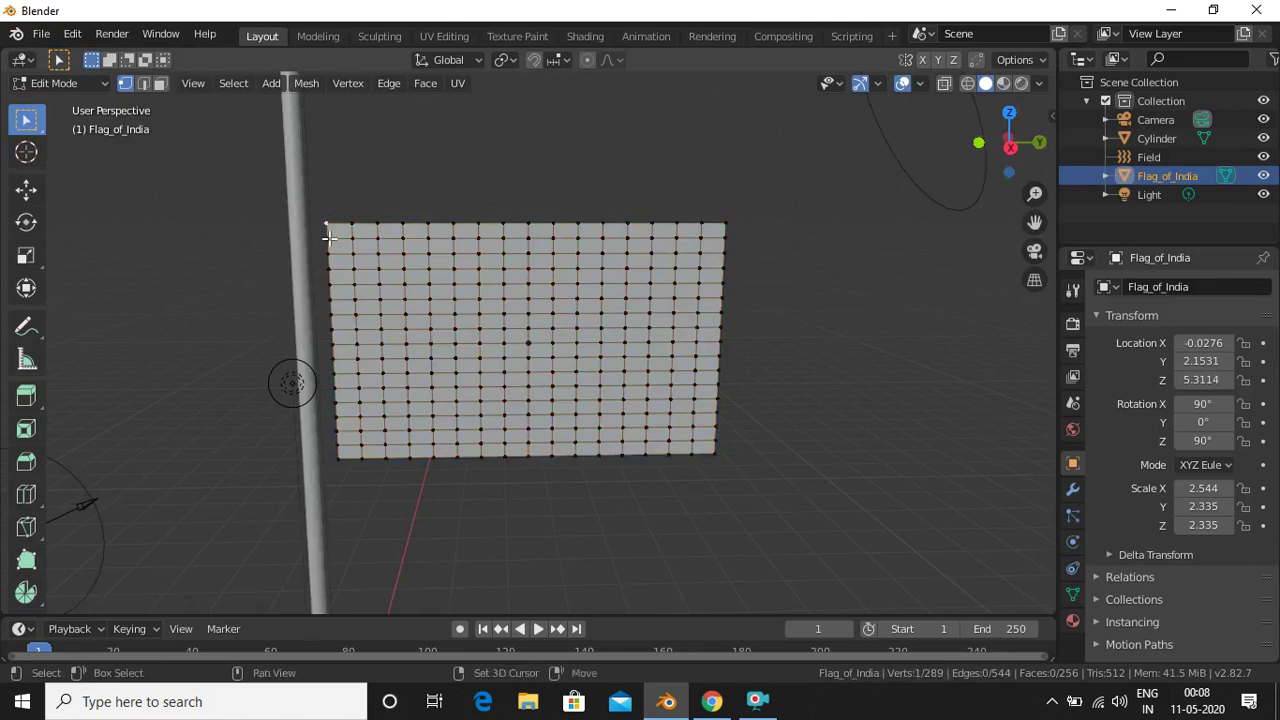
pyautogui.keyDown('shift'); pyautogui.click(339, 459); pyautogui.keyUp('shift')
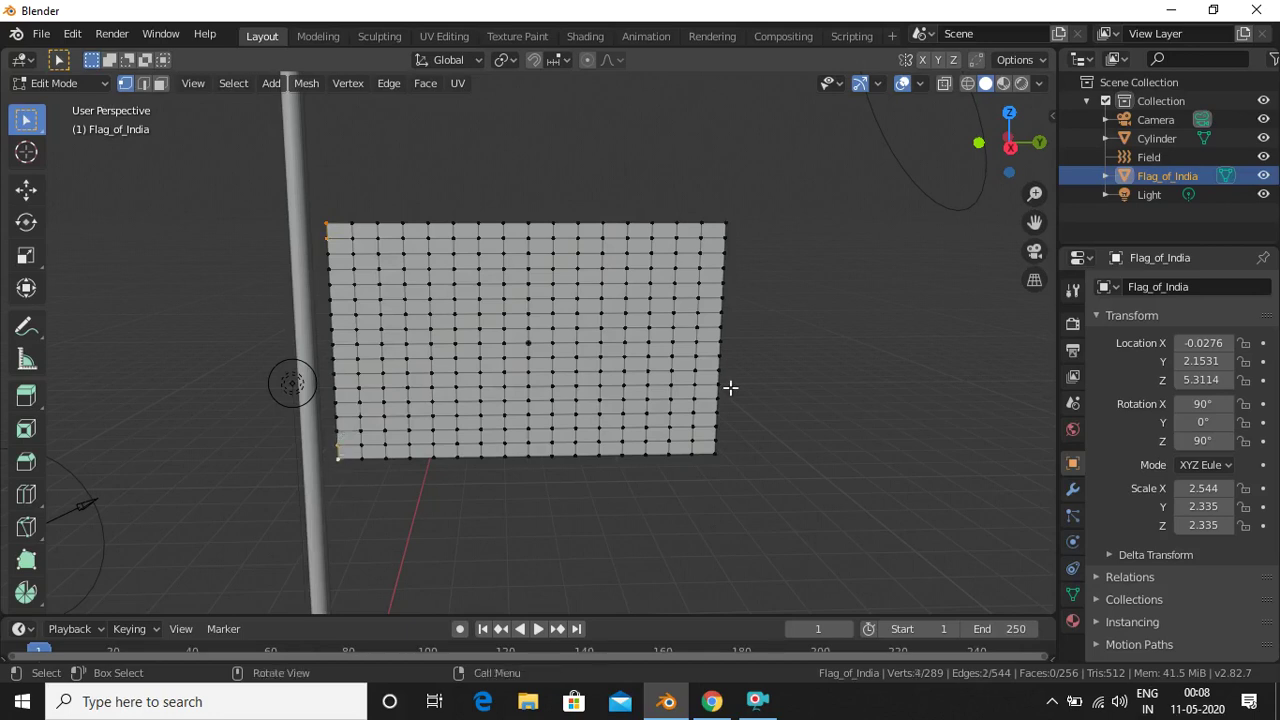
pyautogui.click(1073, 596)
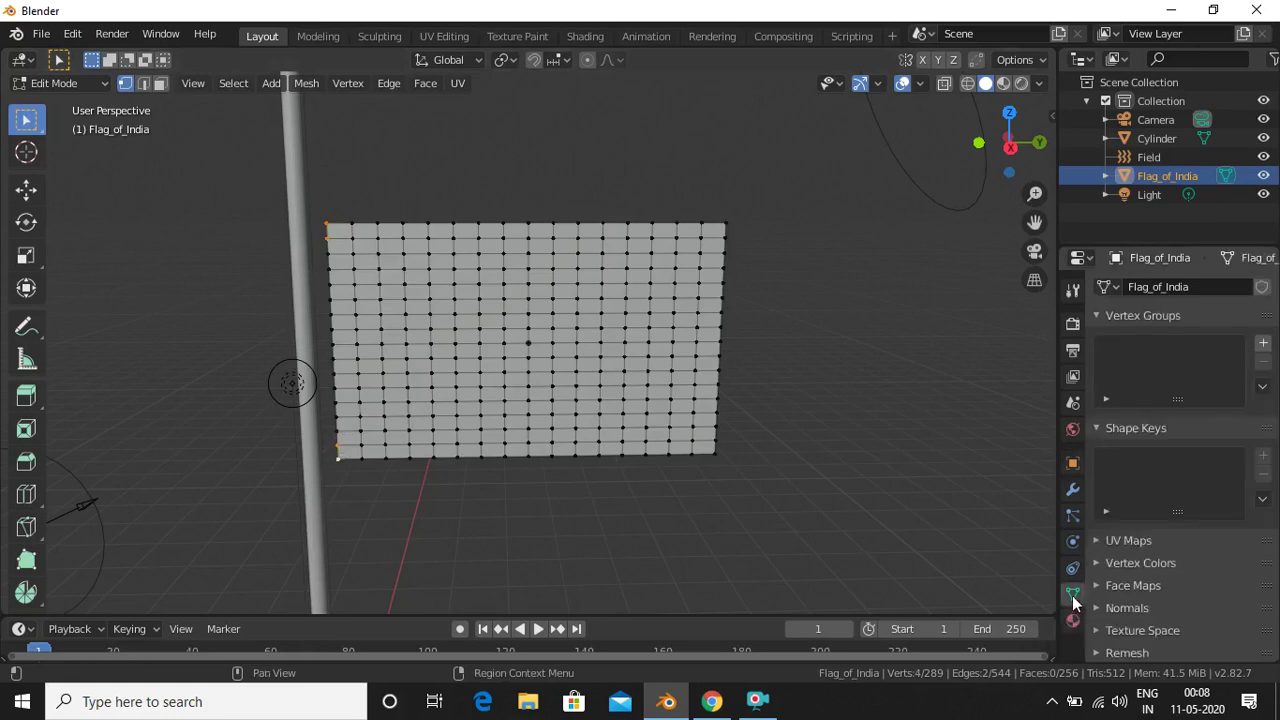
pyautogui.click(1263, 344)
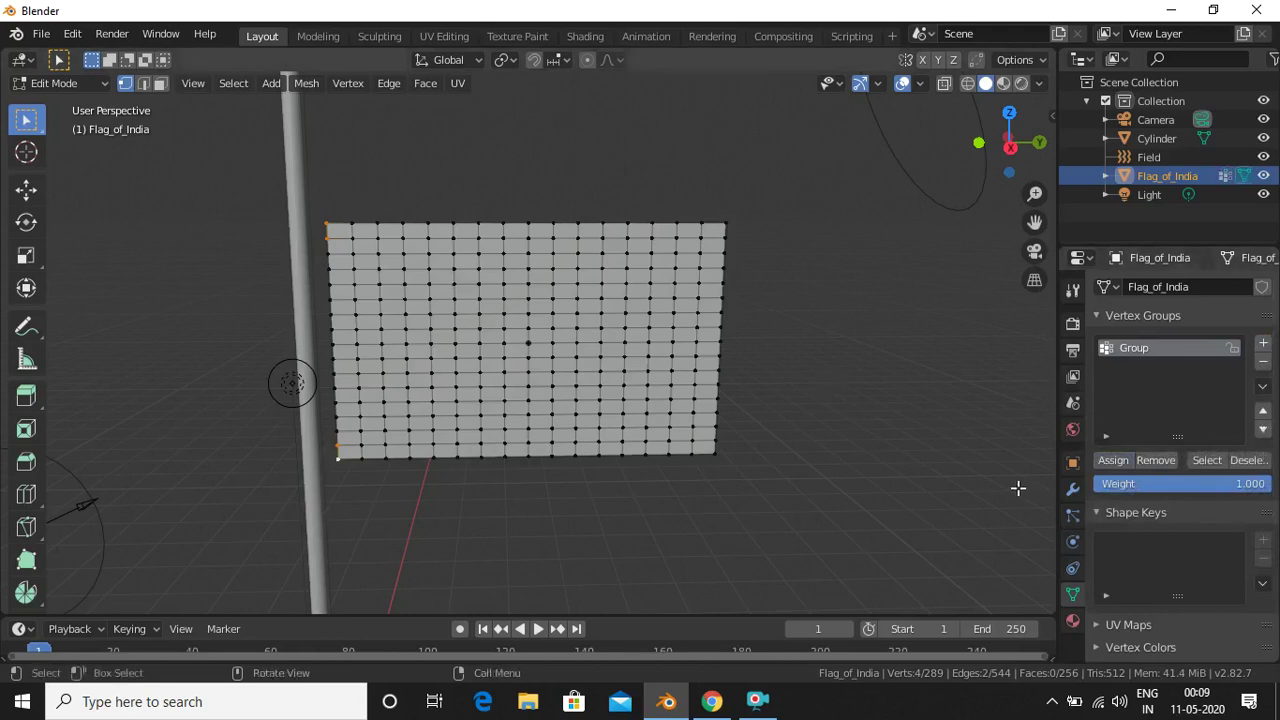
# Enable Cloth physics on the flag and set its shape pin group to the vertex group Group.
pyautogui.click(1073, 490)
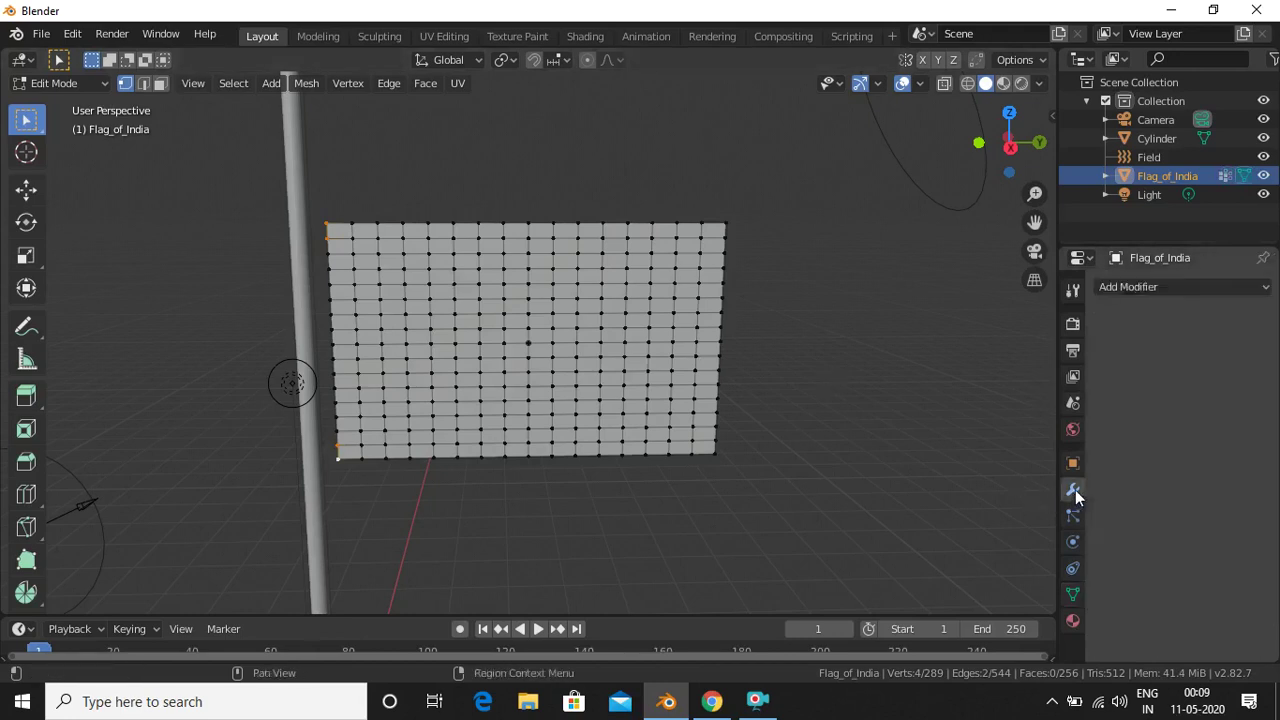
pyautogui.click(1073, 542)
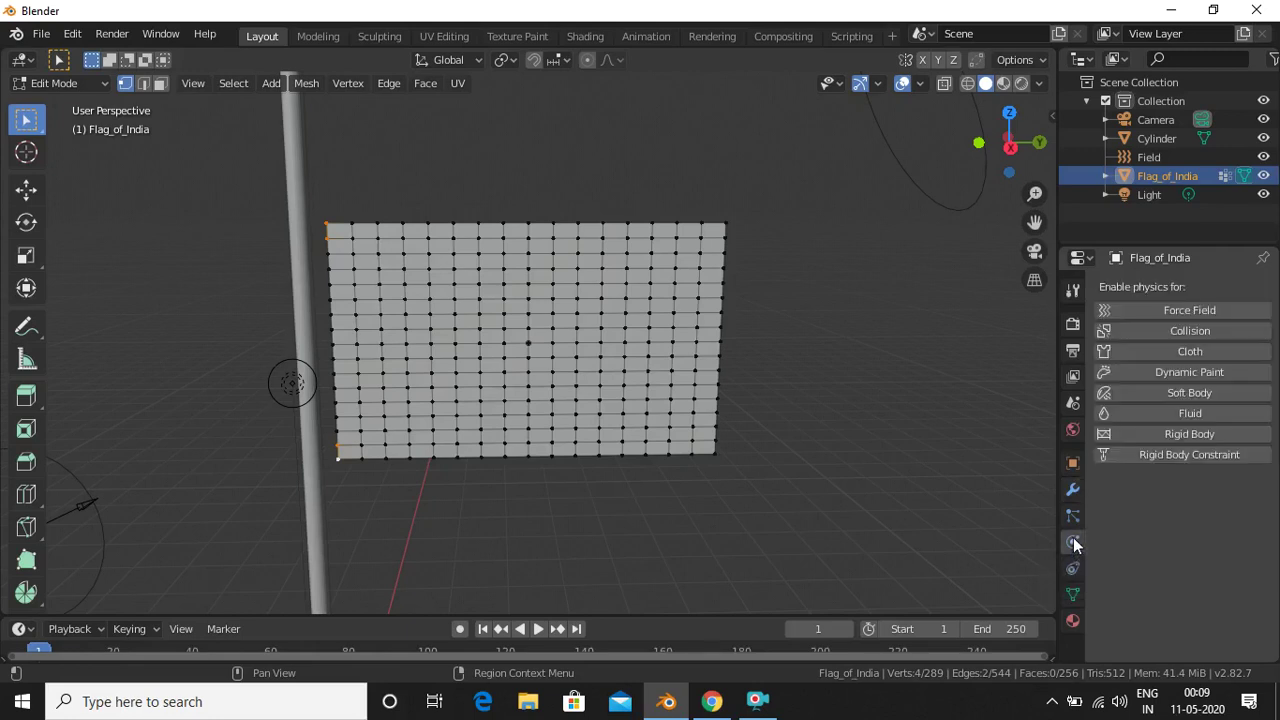
pyautogui.click(1178, 353)
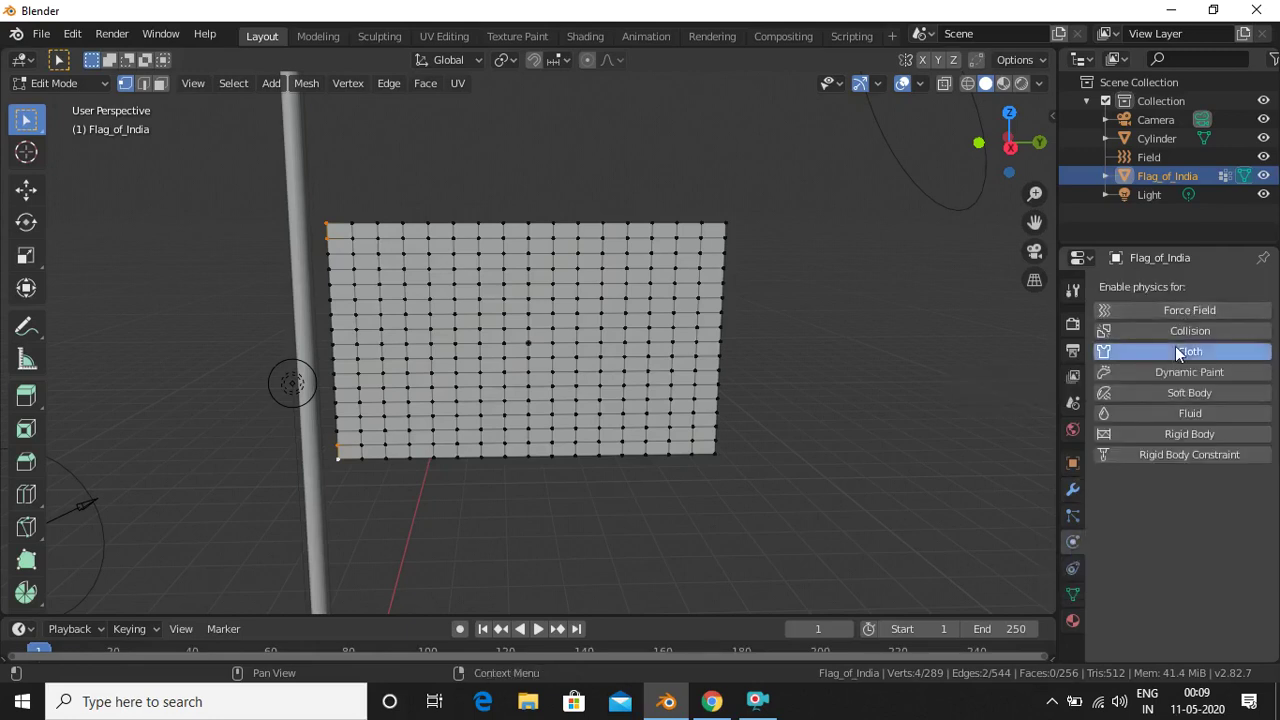
pyautogui.scroll(-2, 1120, 566)
pyautogui.scroll(-10, 1119, 562)
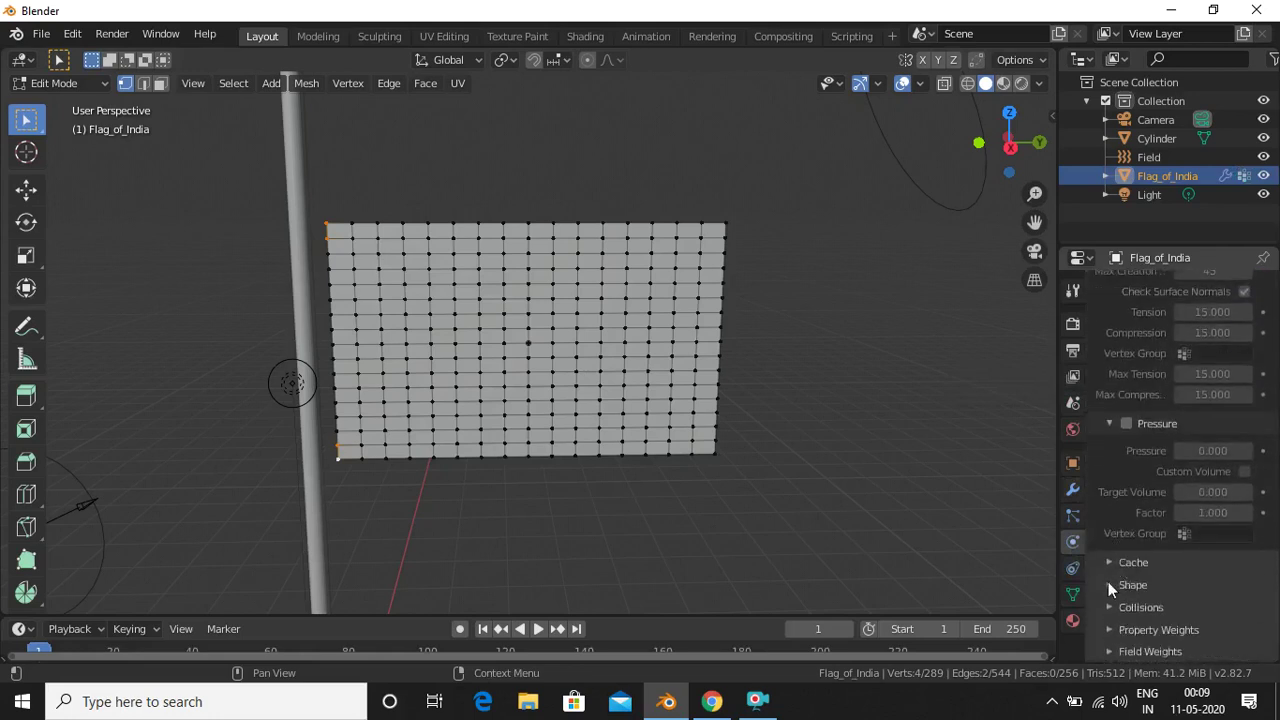
pyautogui.click(1108, 585)
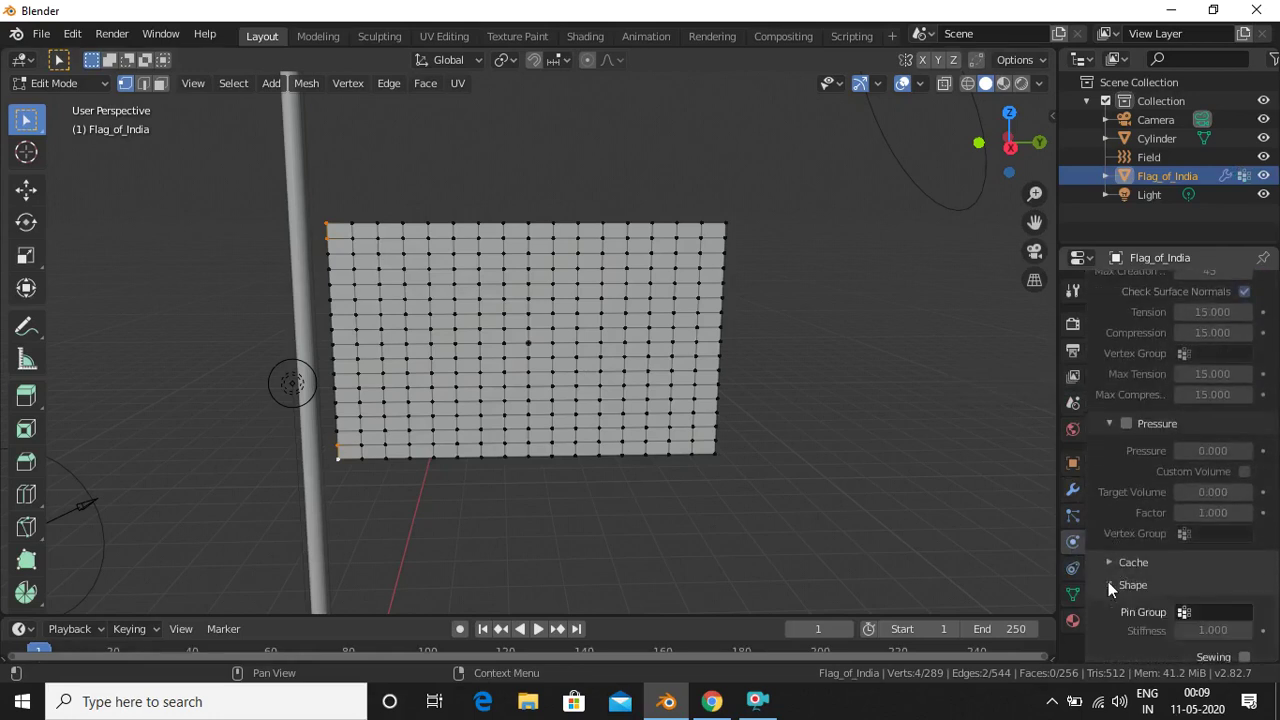
pyautogui.scroll(-4, 1185, 576)
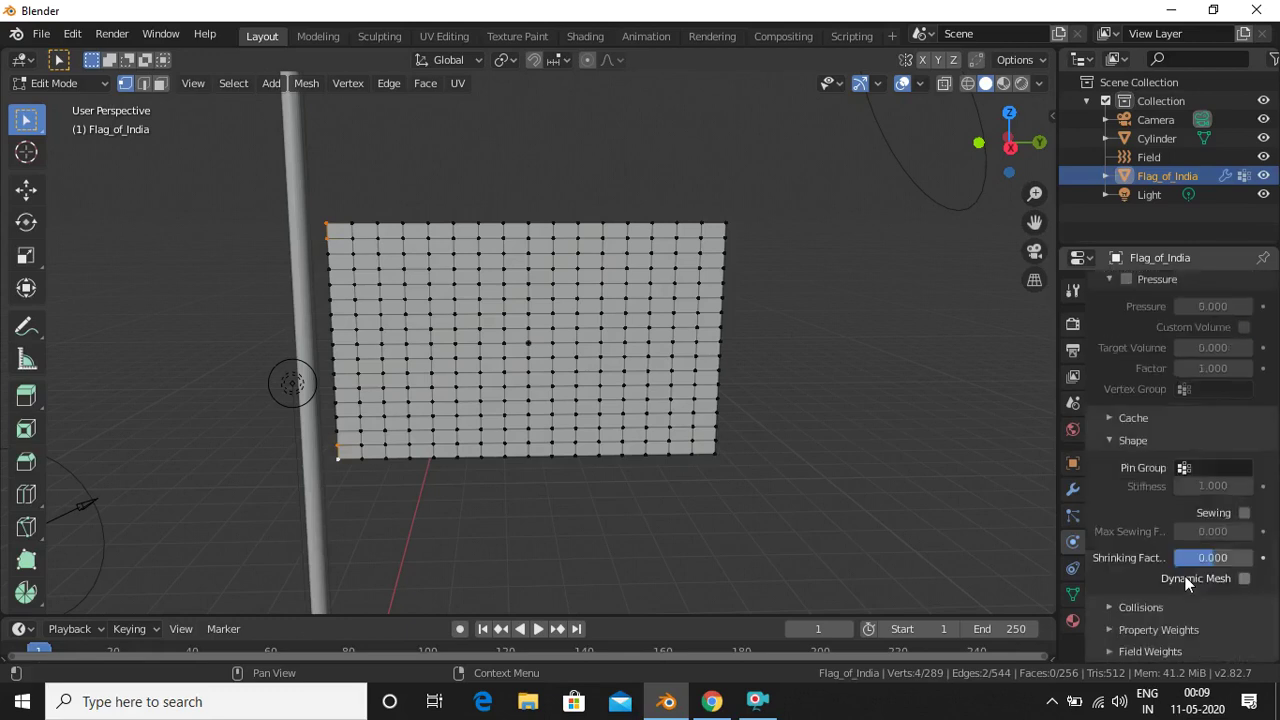
pyautogui.click(1187, 469)
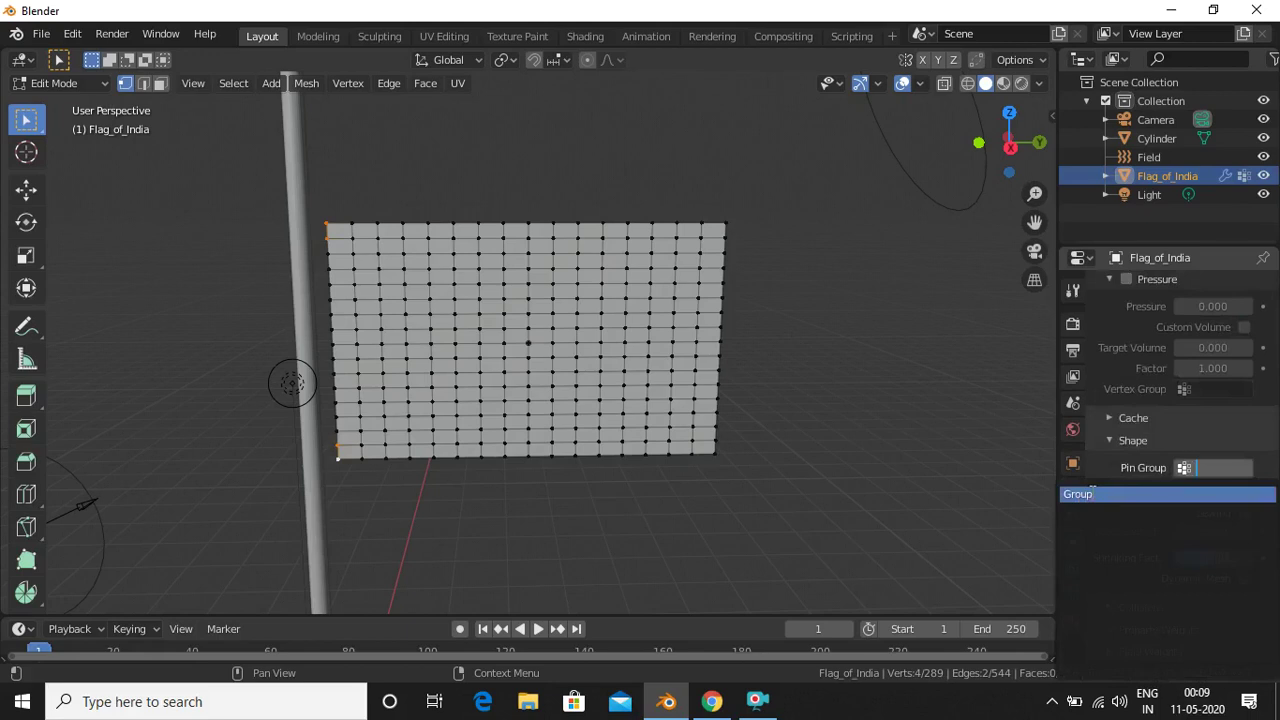
pyautogui.click(1091, 493)
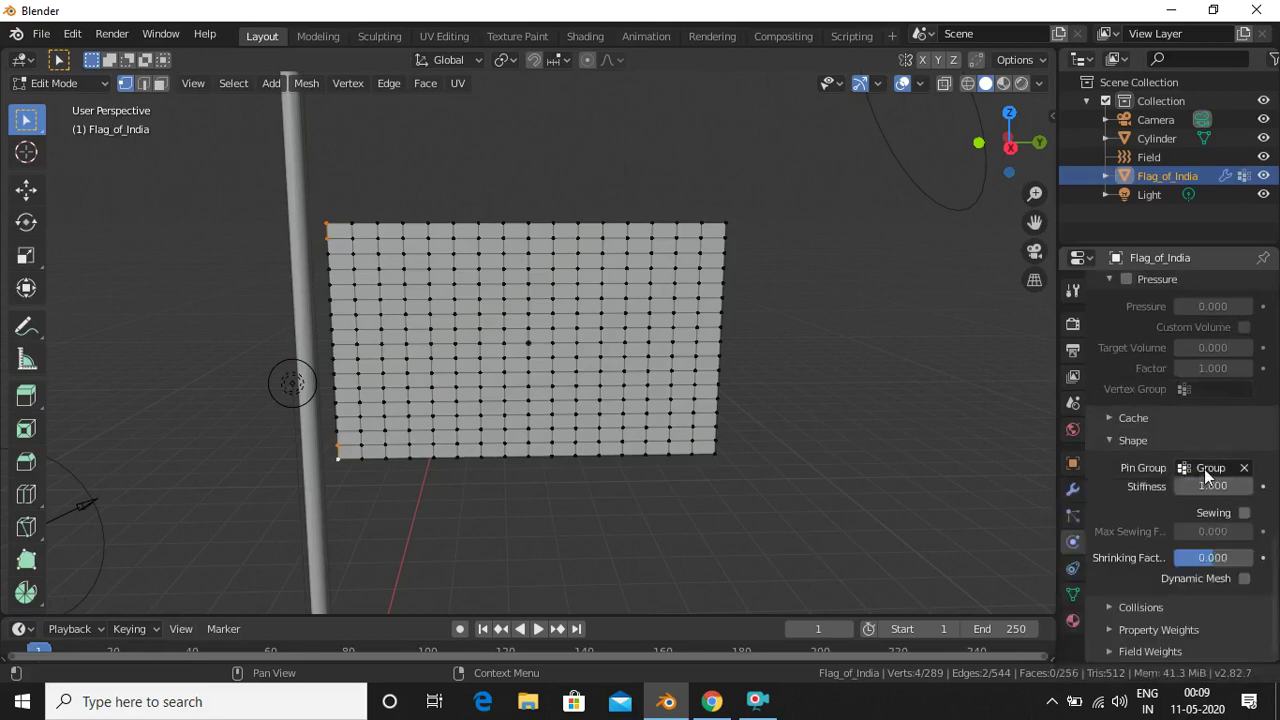
# Set the cloth's stiffness tension to 5 and its stiffness bending to 0.1.
pyautogui.scroll(8, 1144, 481)
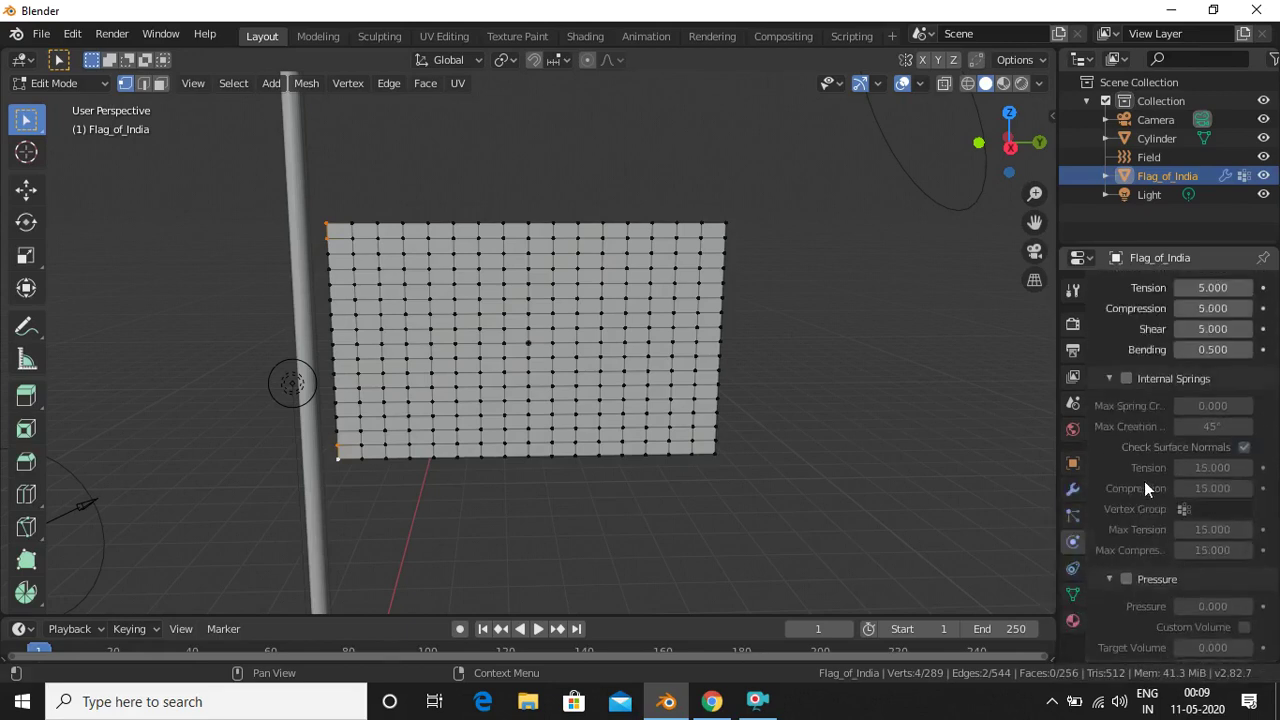
pyautogui.scroll(5, 1144, 481)
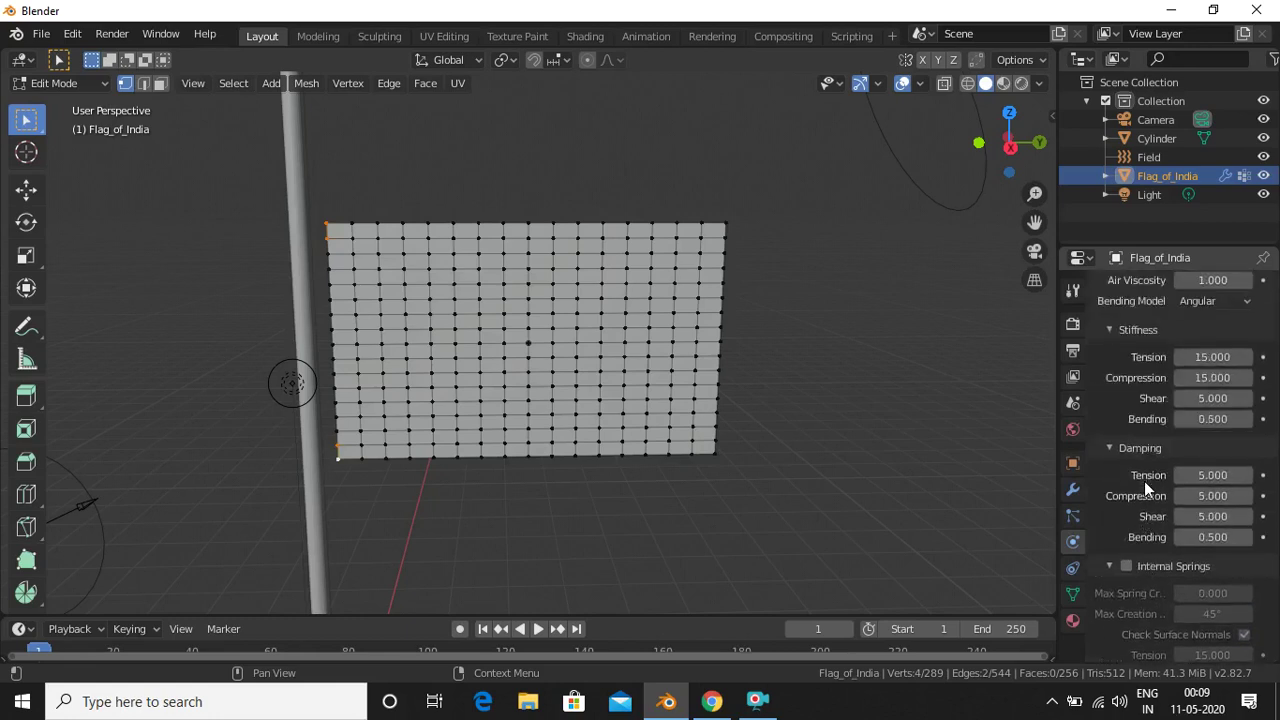
pyautogui.click(1213, 432)
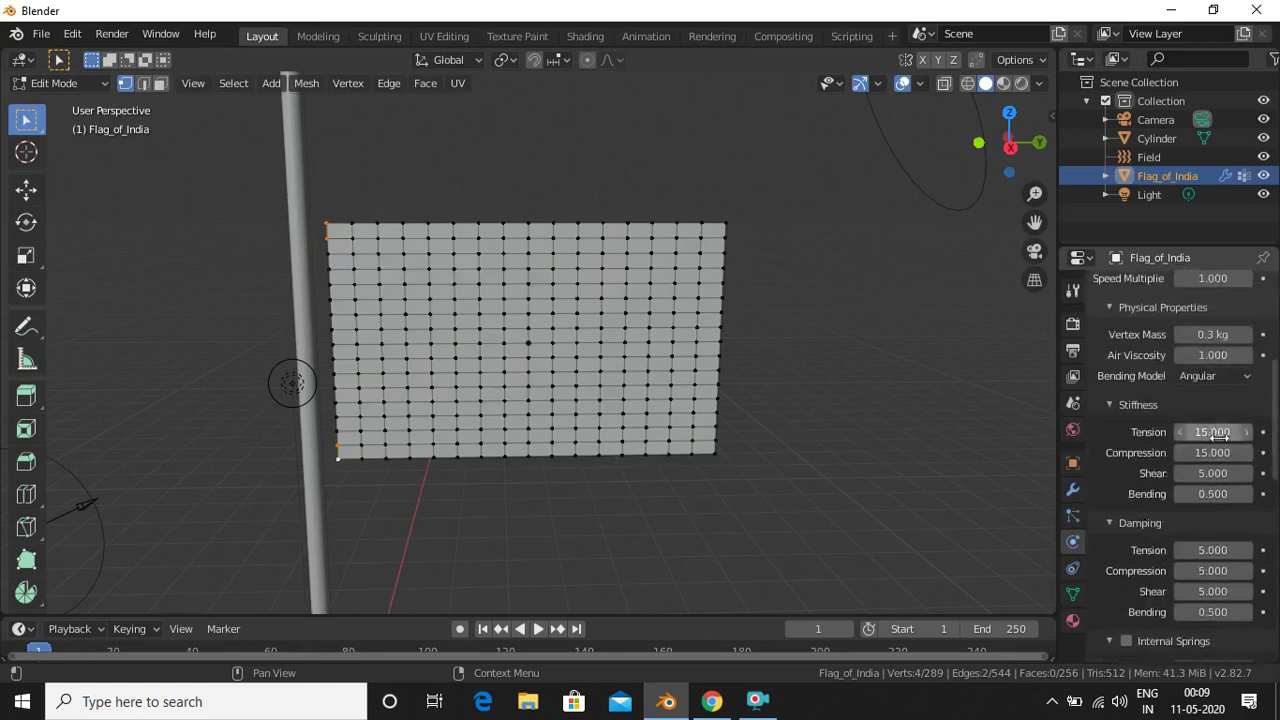
pyautogui.click(1220, 438)
pyautogui.press('BackSpace')
pyautogui.press('BackSpace')
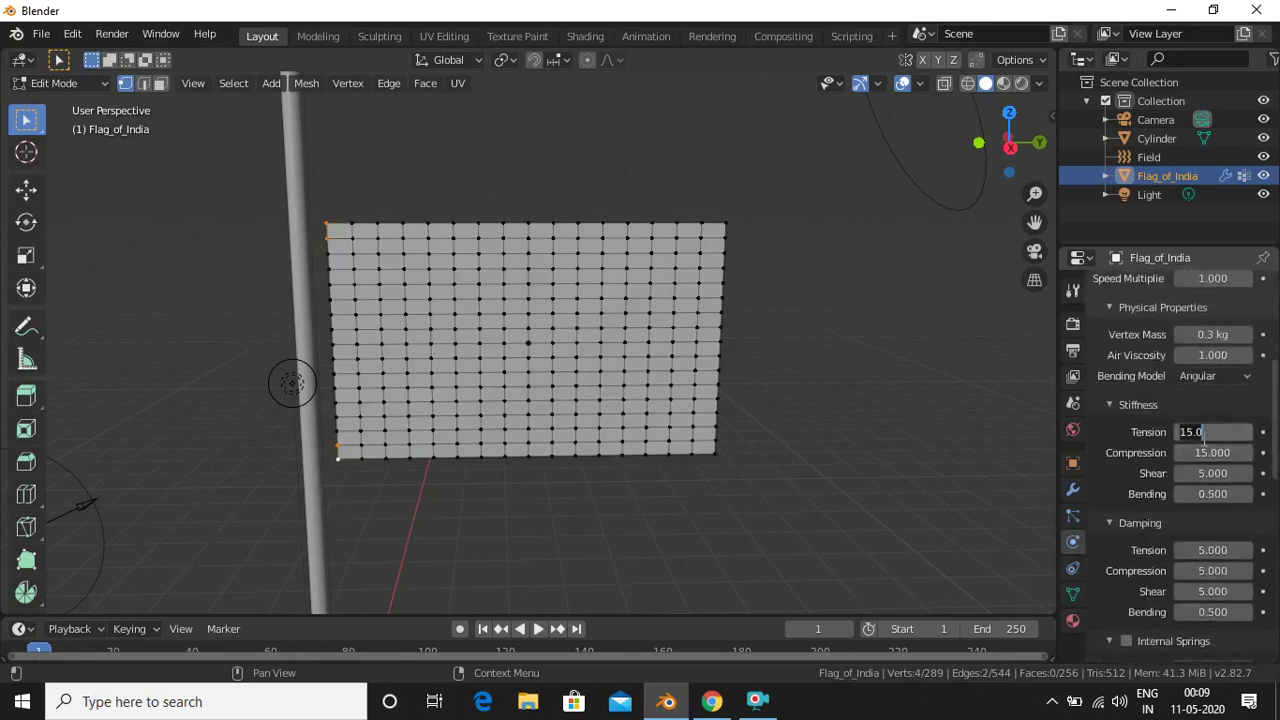
pyautogui.write('5')
pyautogui.press('Return')
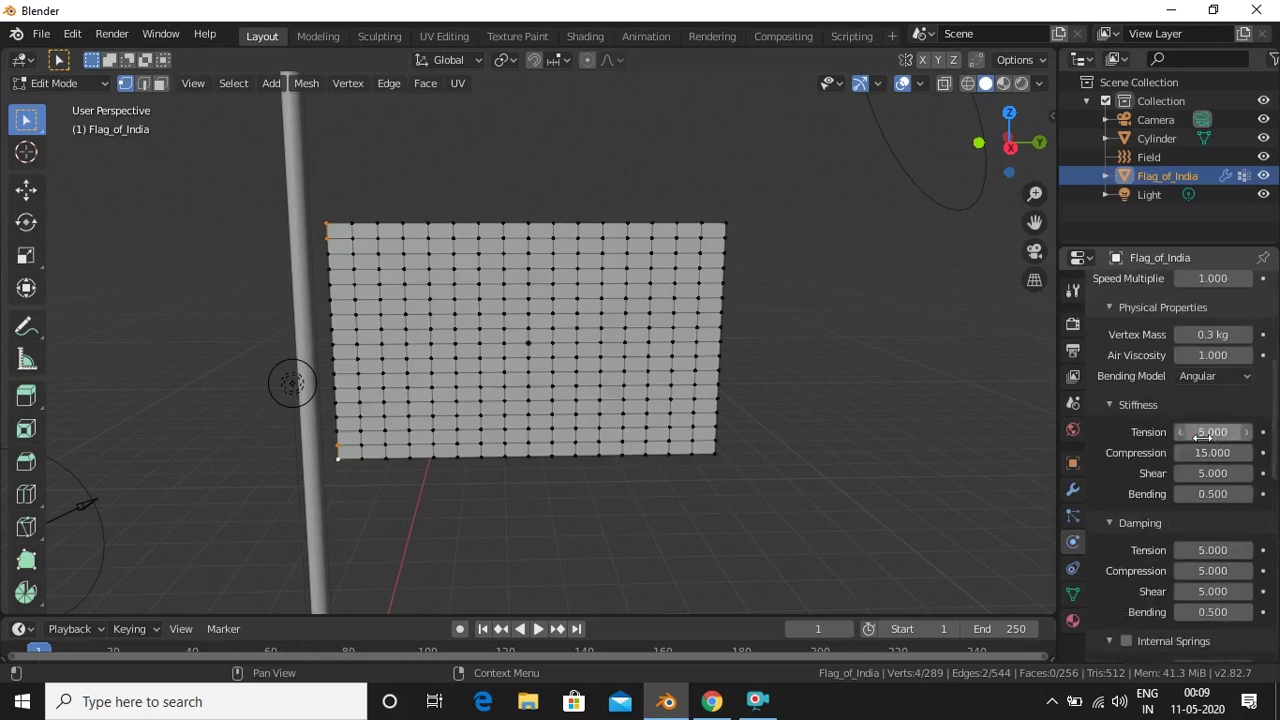
pyautogui.click(1216, 493)
pyautogui.write('0.1')
pyautogui.press('Return')
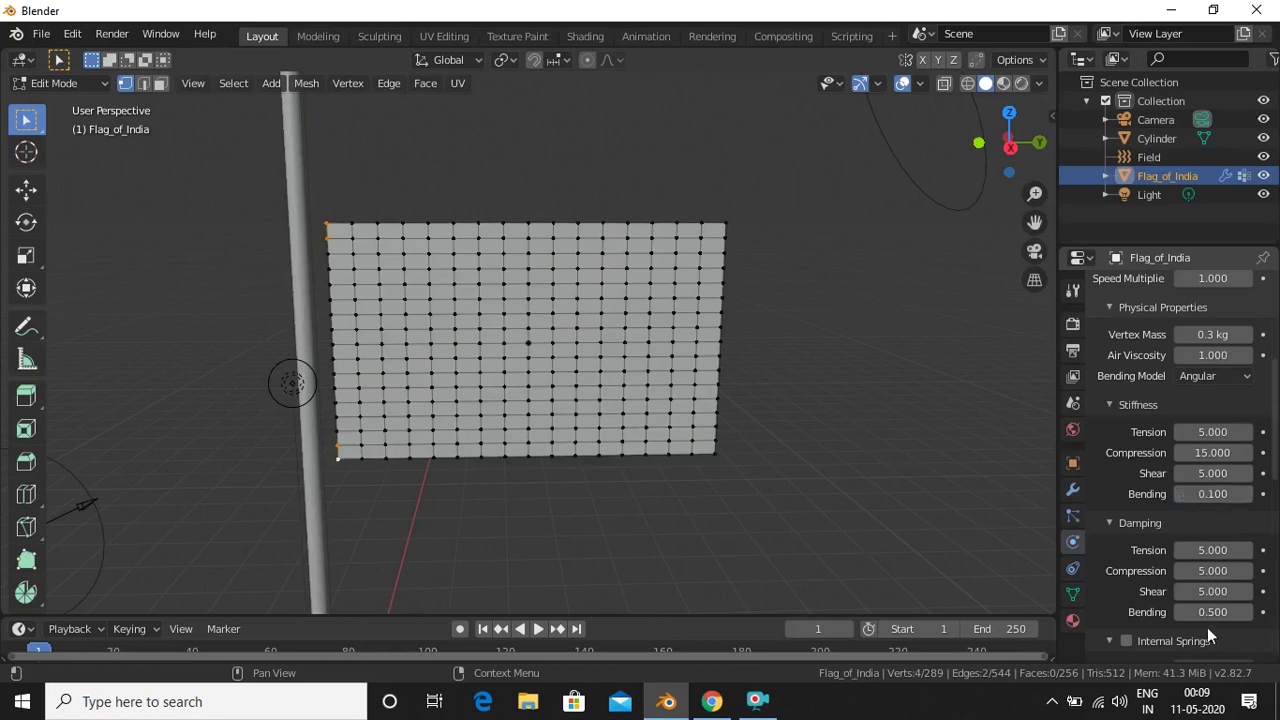
# Set the cloth's damping bending to 0.1.
pyautogui.click(1208, 612)
pyautogui.write('0.1')
pyautogui.press('Return')
pyautogui.scroll(-8, 962, 480)
pyautogui.scroll(6, 962, 480)
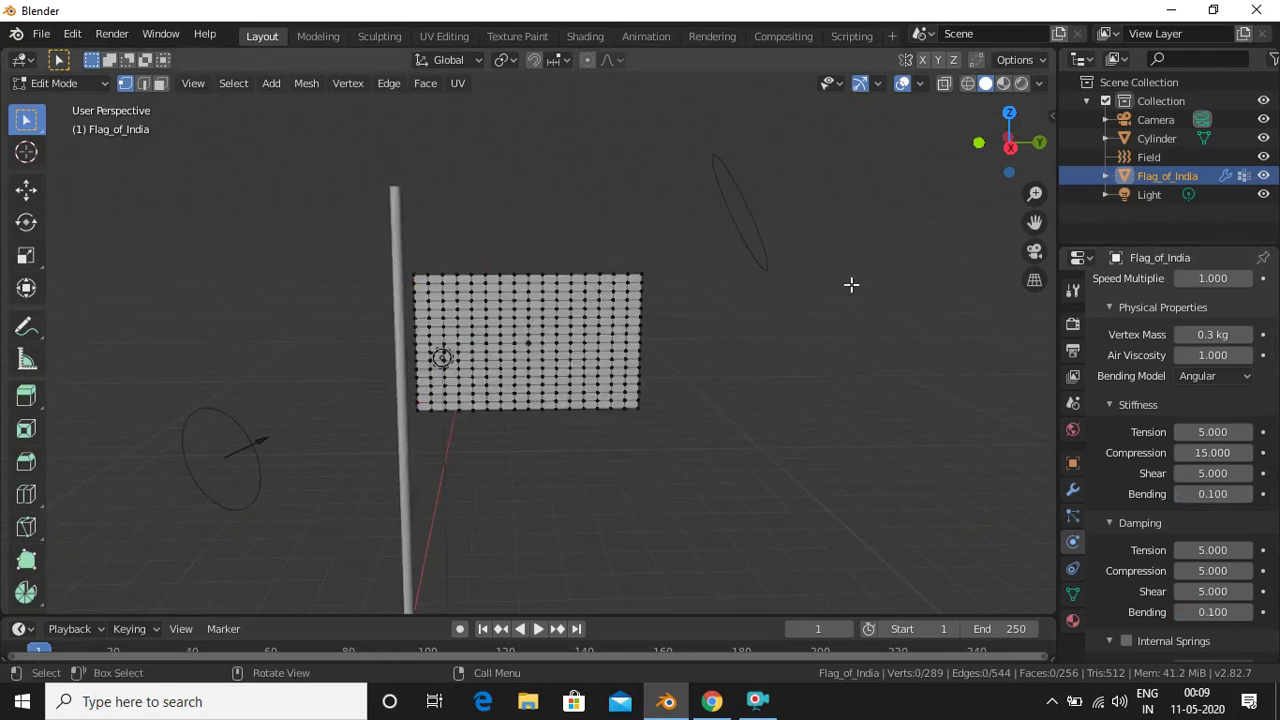
# Return to Object Mode, play the cloth simulation to check how the flag moves, and rewind to frame 1.
pyautogui.press('Tab')
pyautogui.press('space')
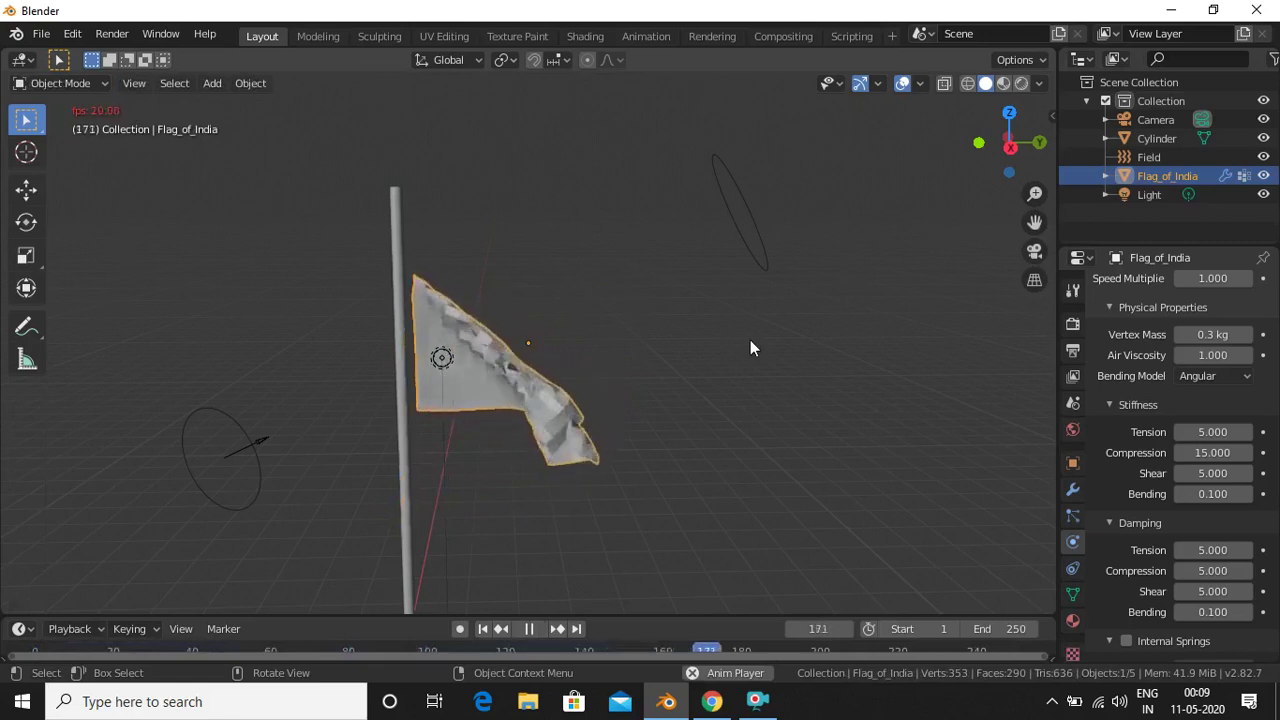
pyautogui.press('space')
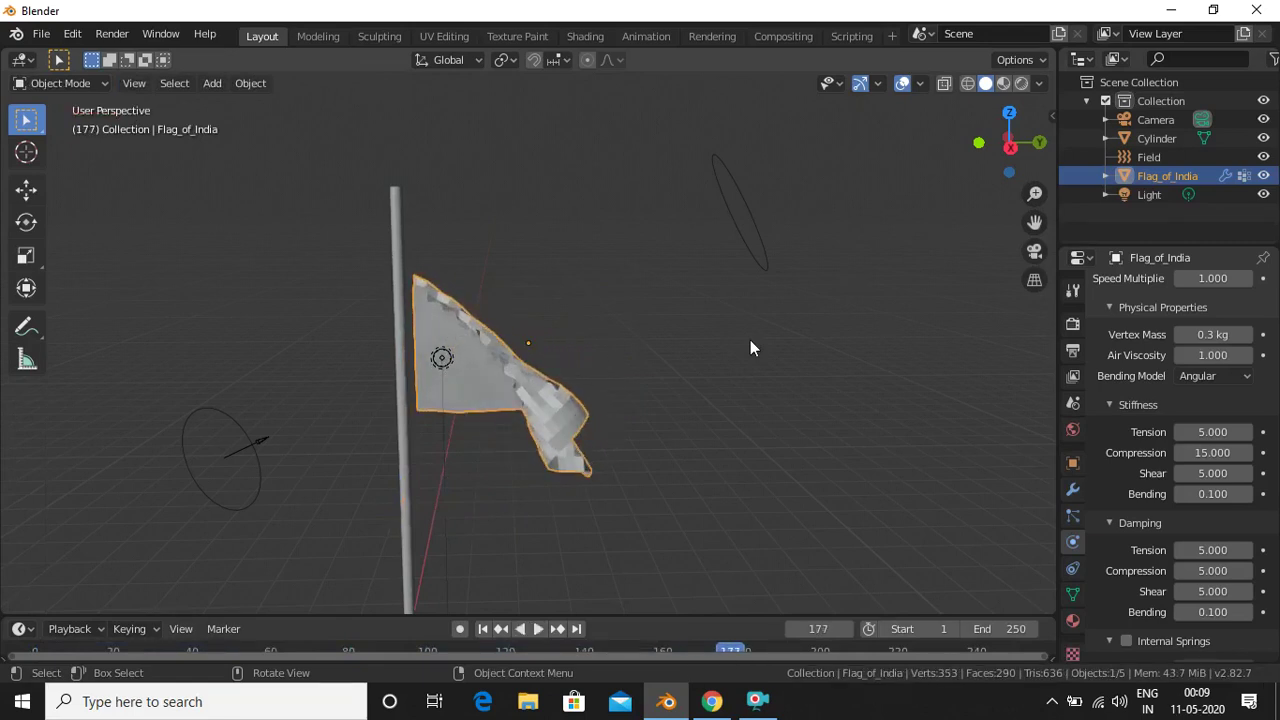
pyautogui.click(483, 628)
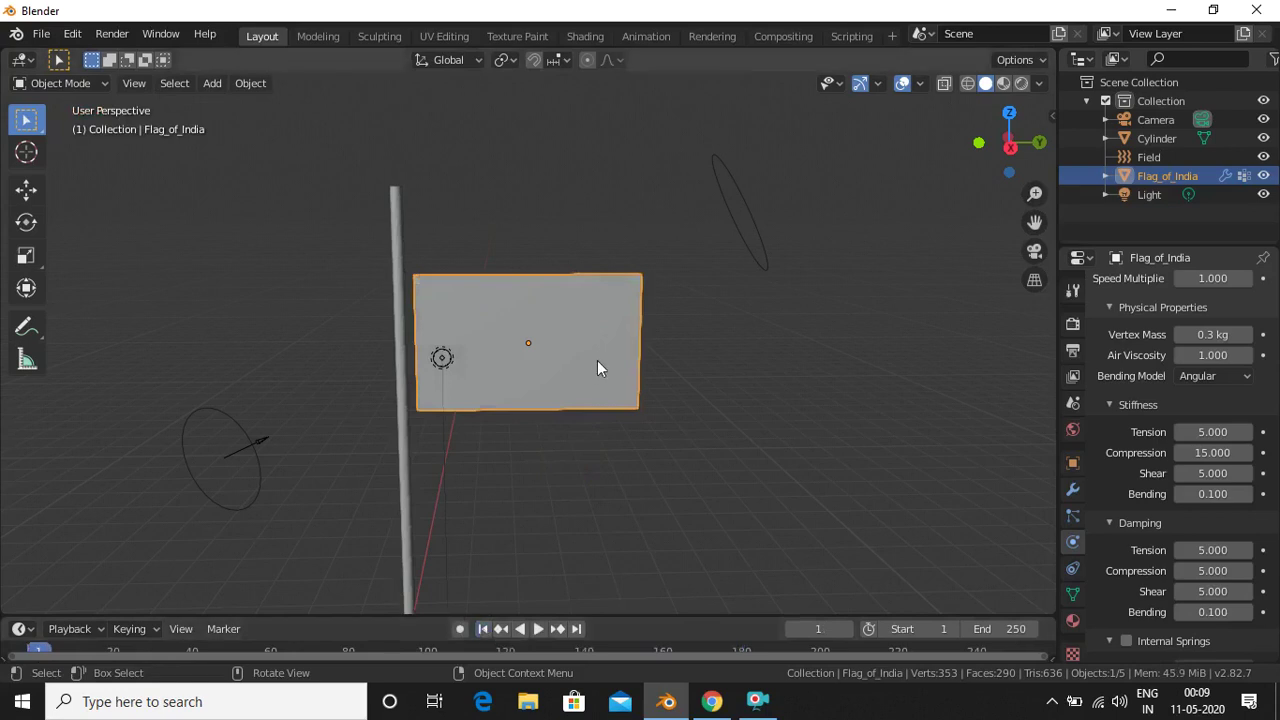
# Apply smooth shading to the flag.
pyautogui.rightClick(597, 368)
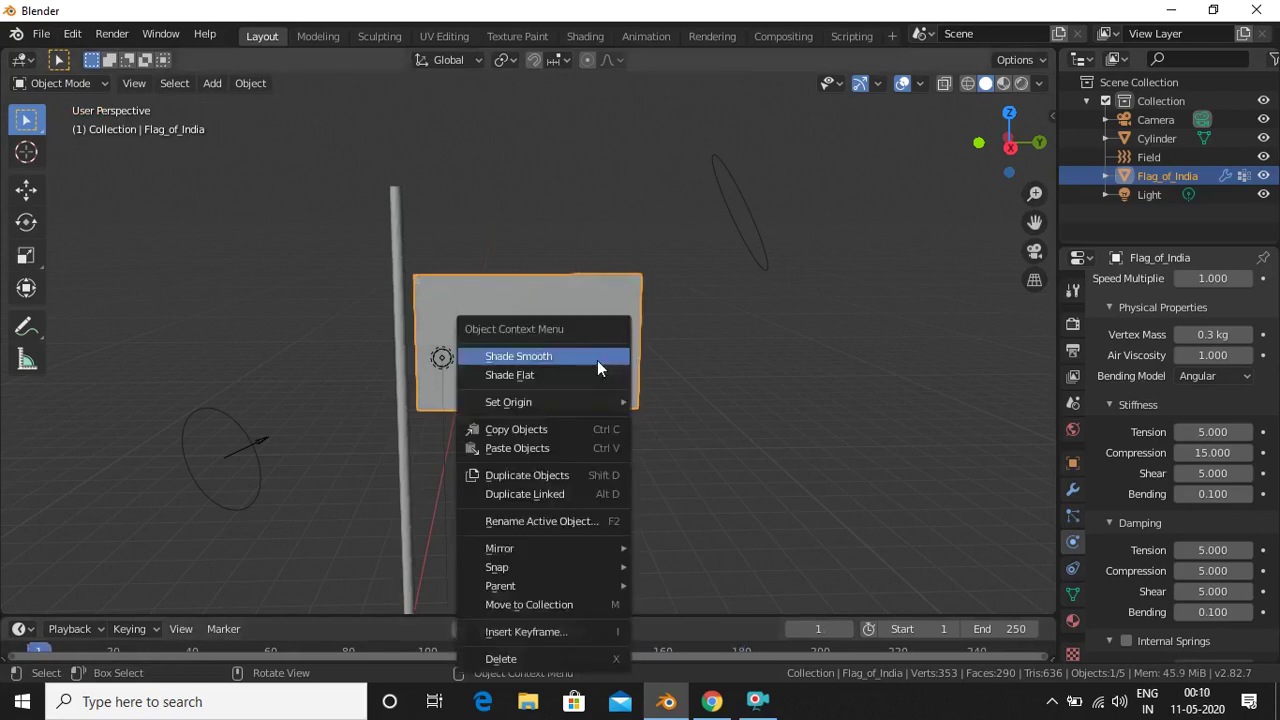
pyautogui.click(597, 360)
pyautogui.rightClick(573, 338)
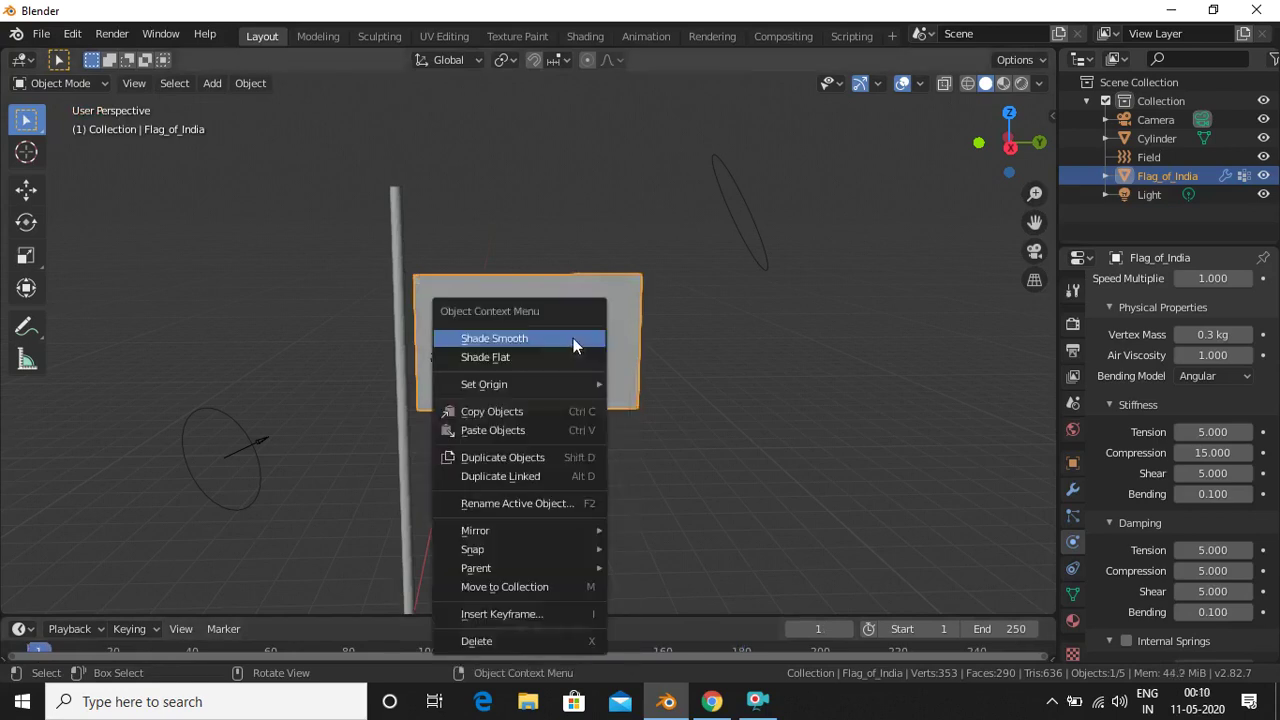
pyautogui.click(735, 312)
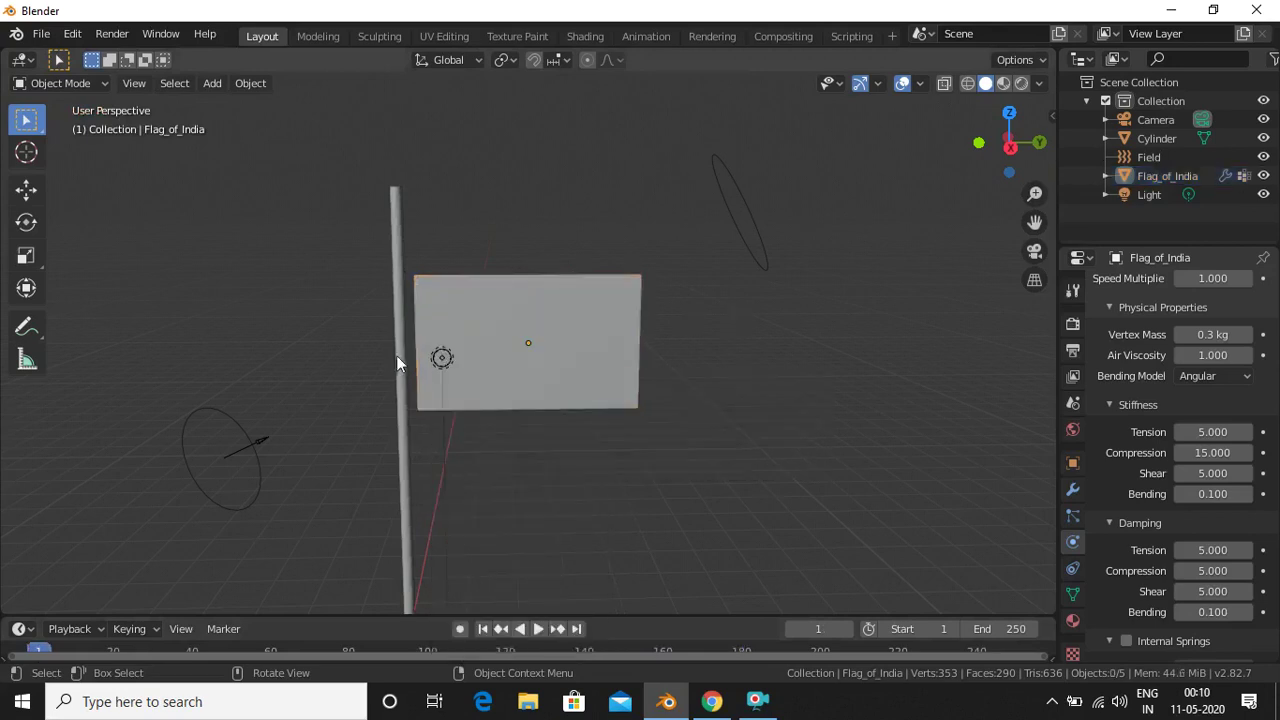
# Add a Subdivision Surface modifier to the flag, keeping its default settings.
pyautogui.click(616, 359)
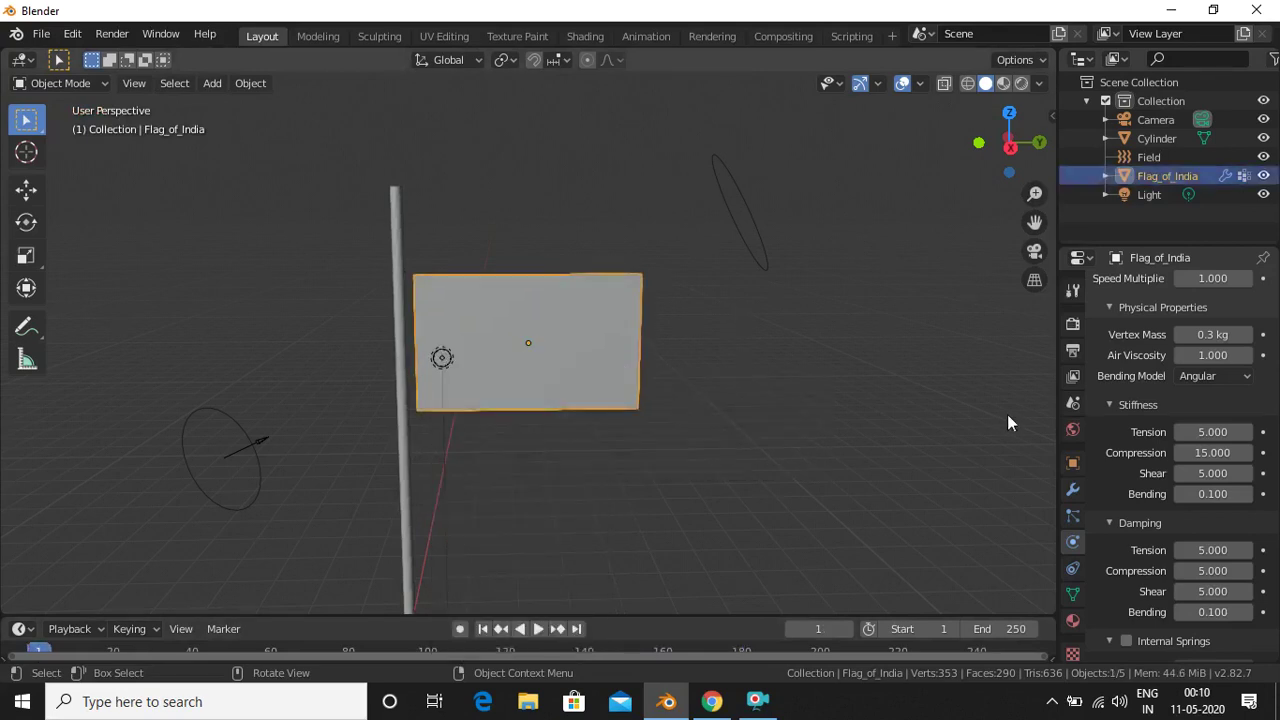
pyautogui.click(1076, 490)
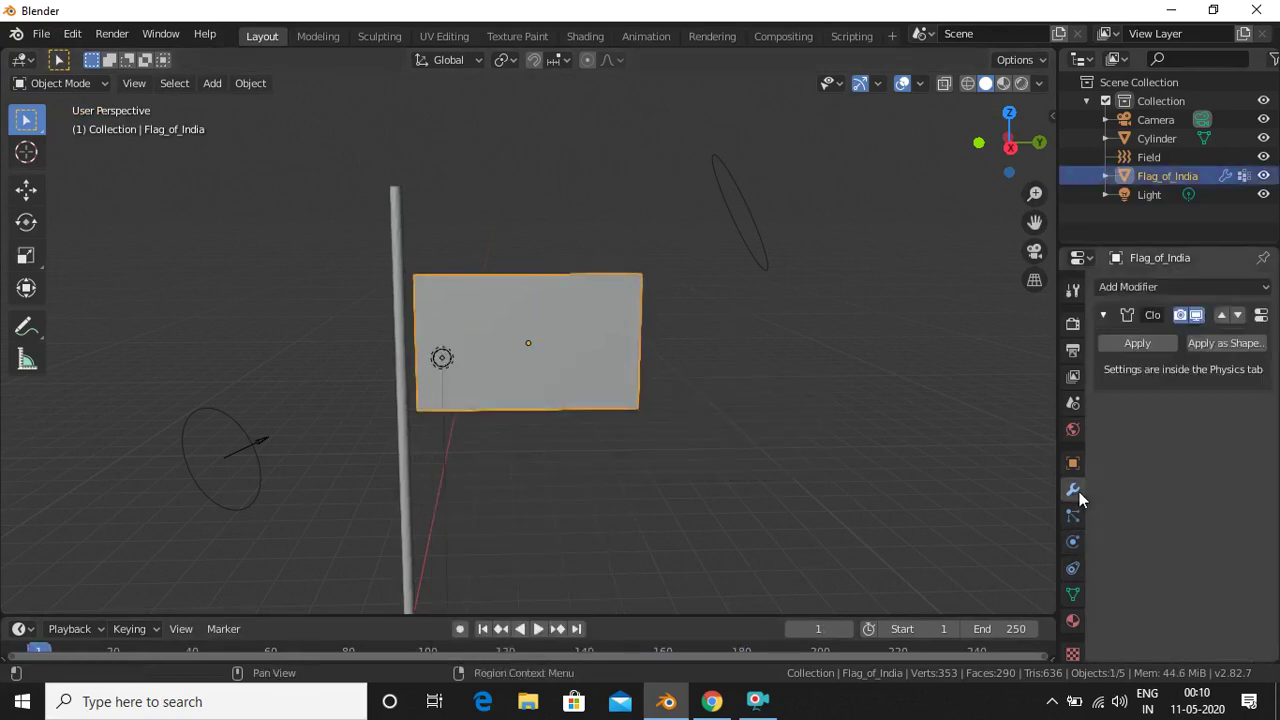
pyautogui.click(1204, 287)
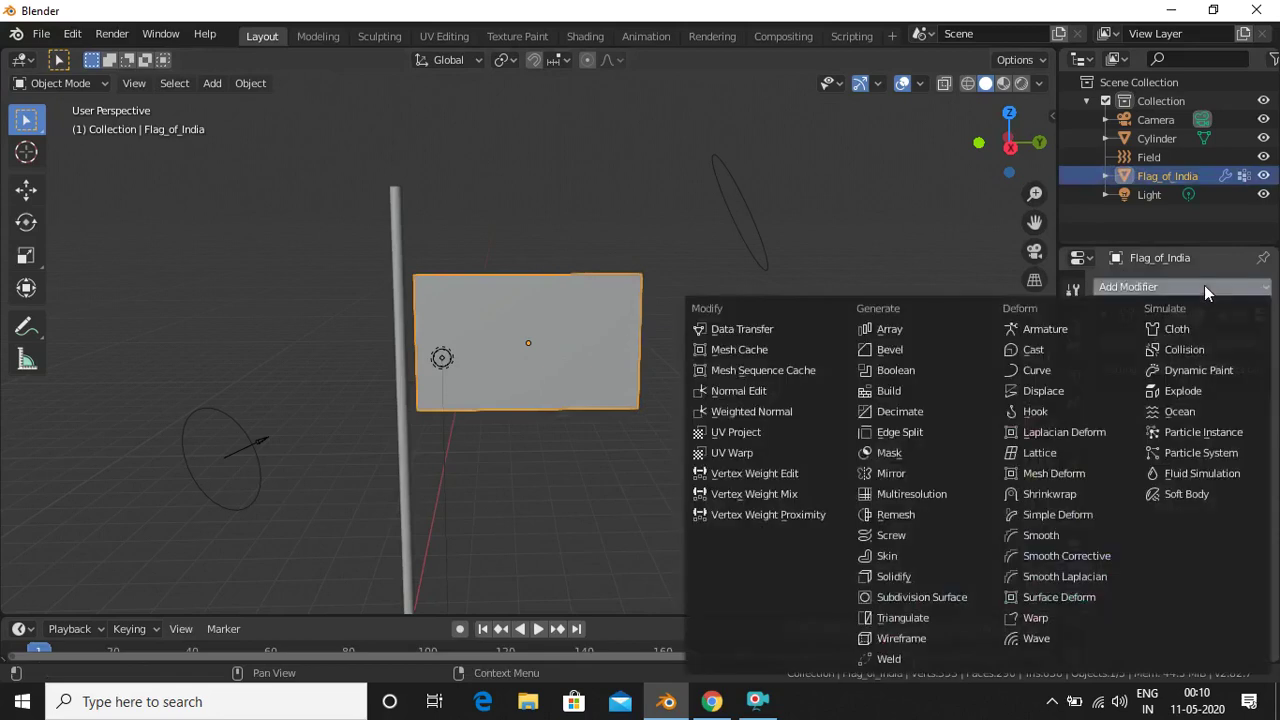
pyautogui.click(895, 598)
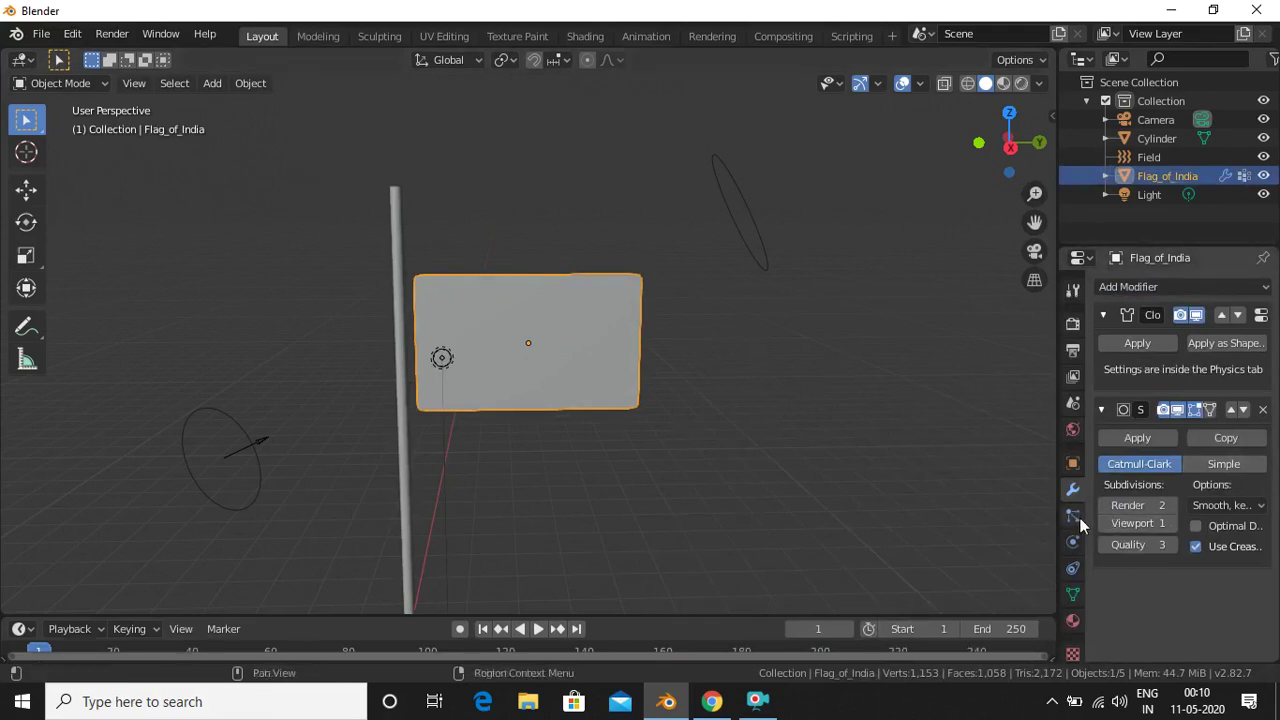
# Enable Collision physics on the flag in addition to its Cloth physics.
pyautogui.click(1073, 569)
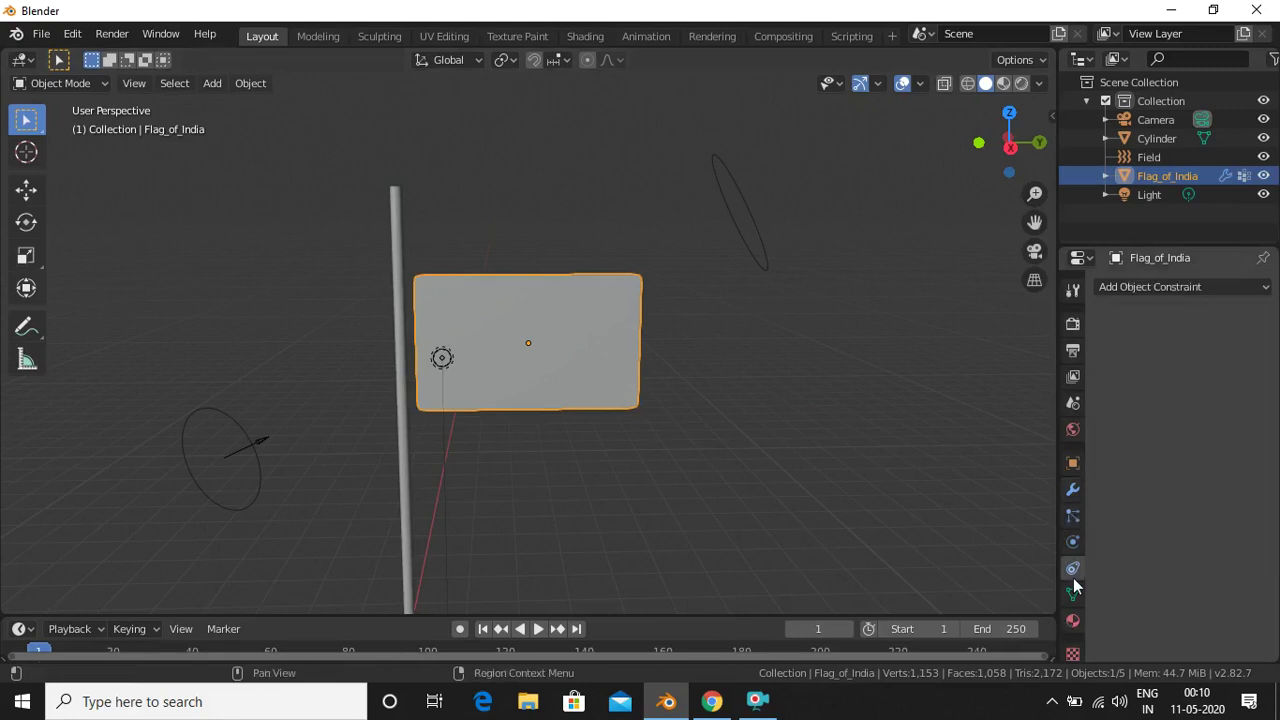
pyautogui.click(1073, 516)
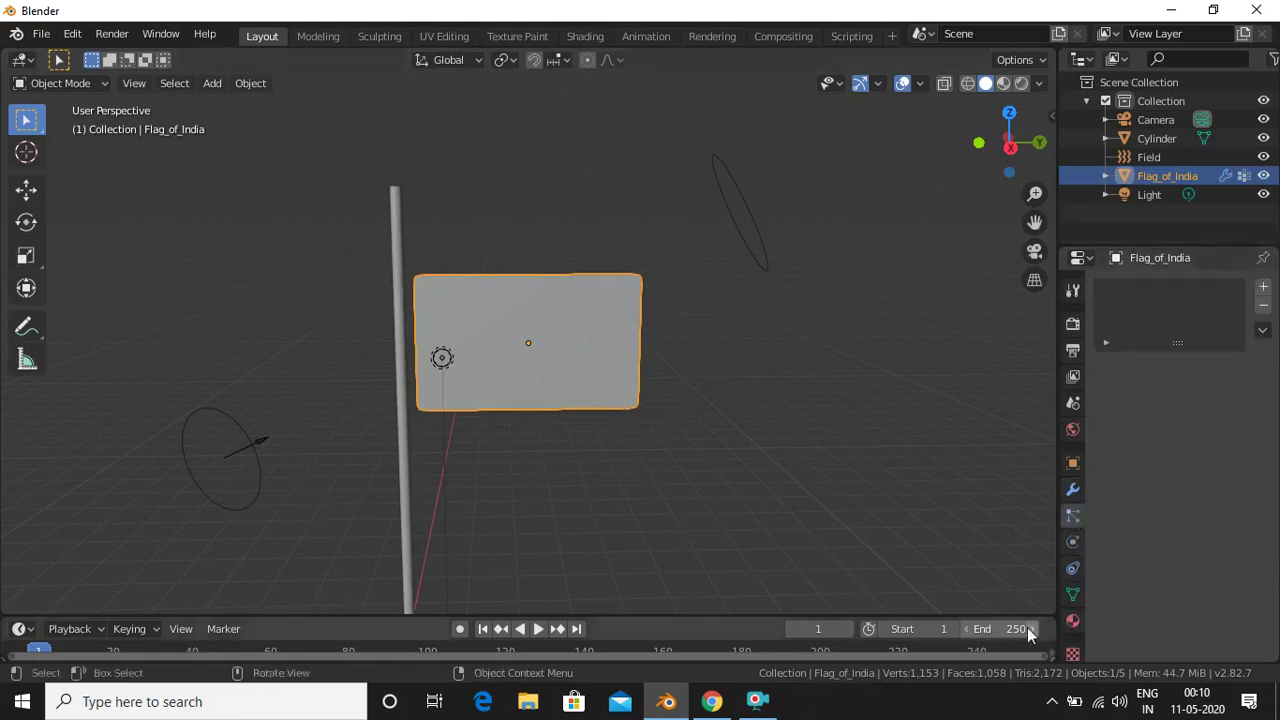
pyautogui.click(1071, 544)
pyautogui.scroll(-5, 1151, 555)
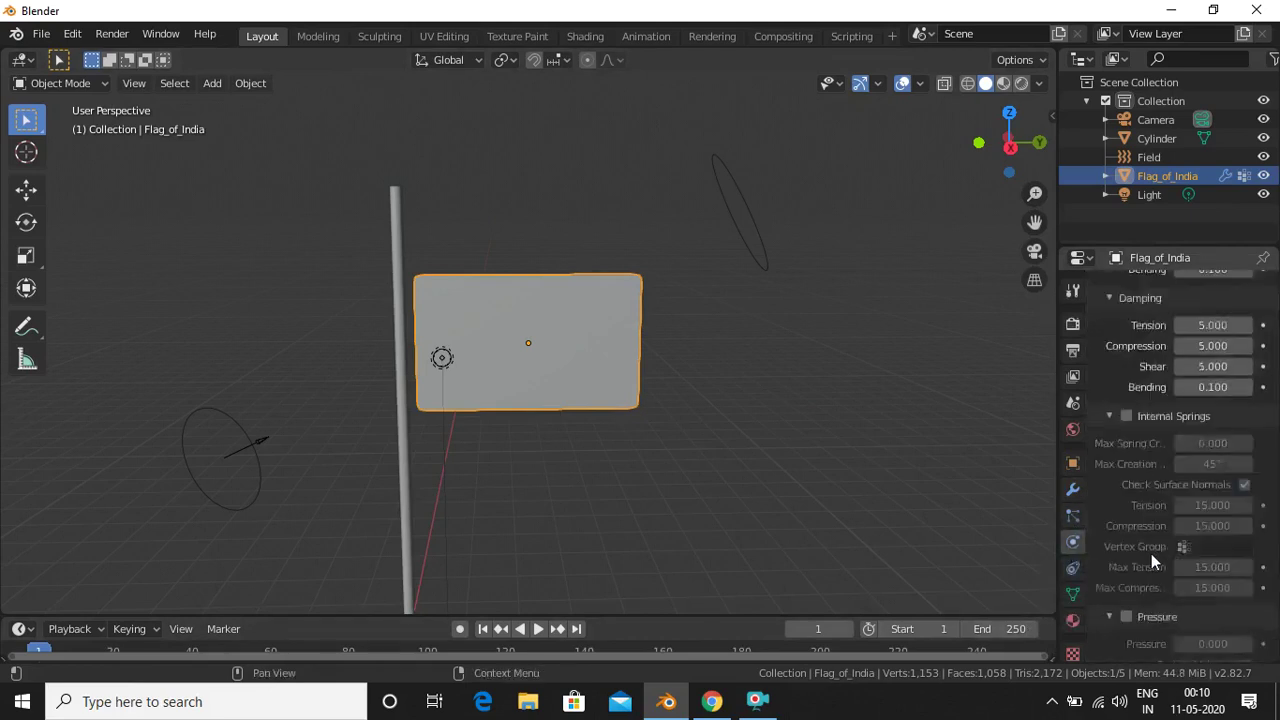
pyautogui.scroll(6, 1151, 553)
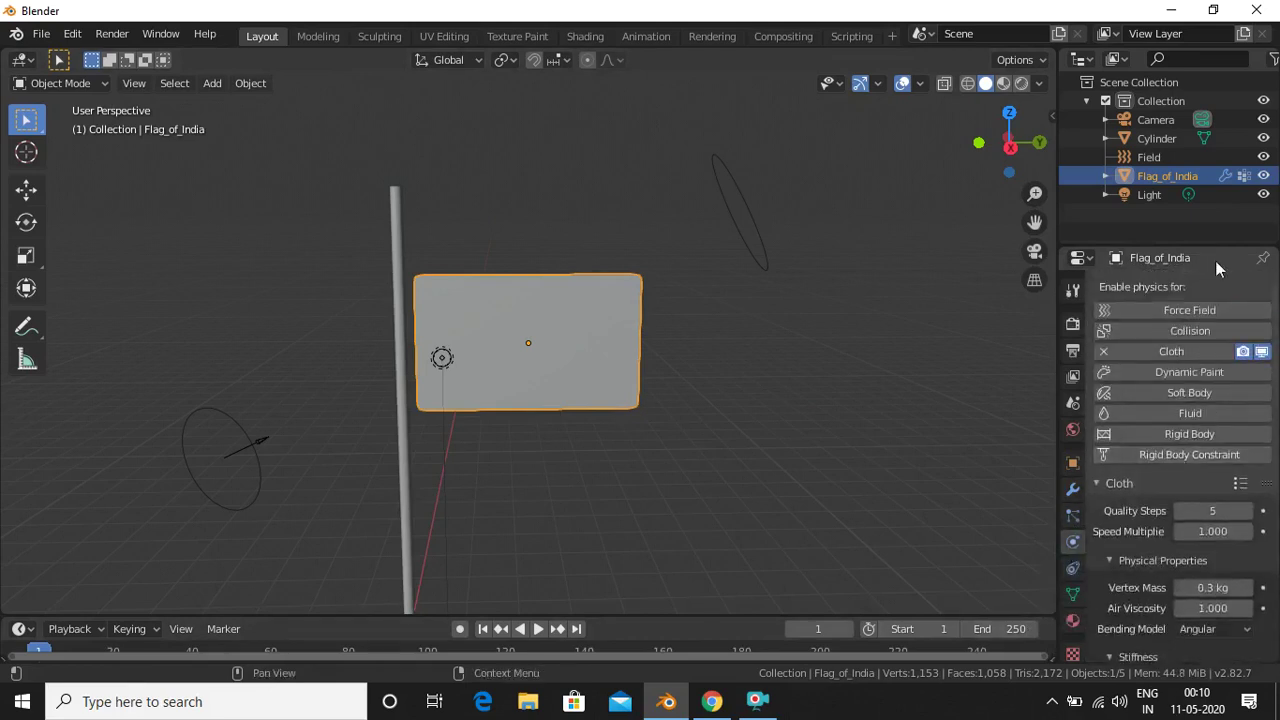
pyautogui.click(1181, 331)
# Turn on Self Collisions in the collision settings of the flag's cloth simulation.
pyautogui.scroll(-15, 1130, 580)
pyautogui.scroll(-10, 1128, 574)
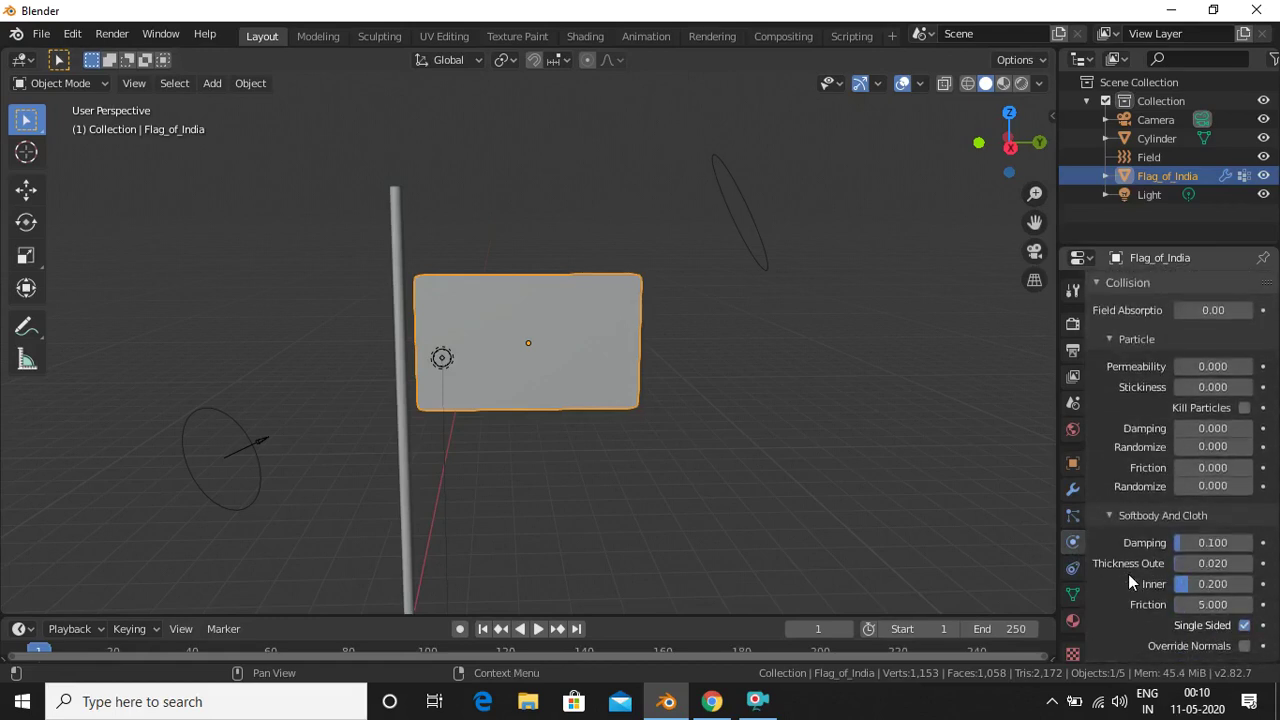
pyautogui.scroll(6, 1128, 574)
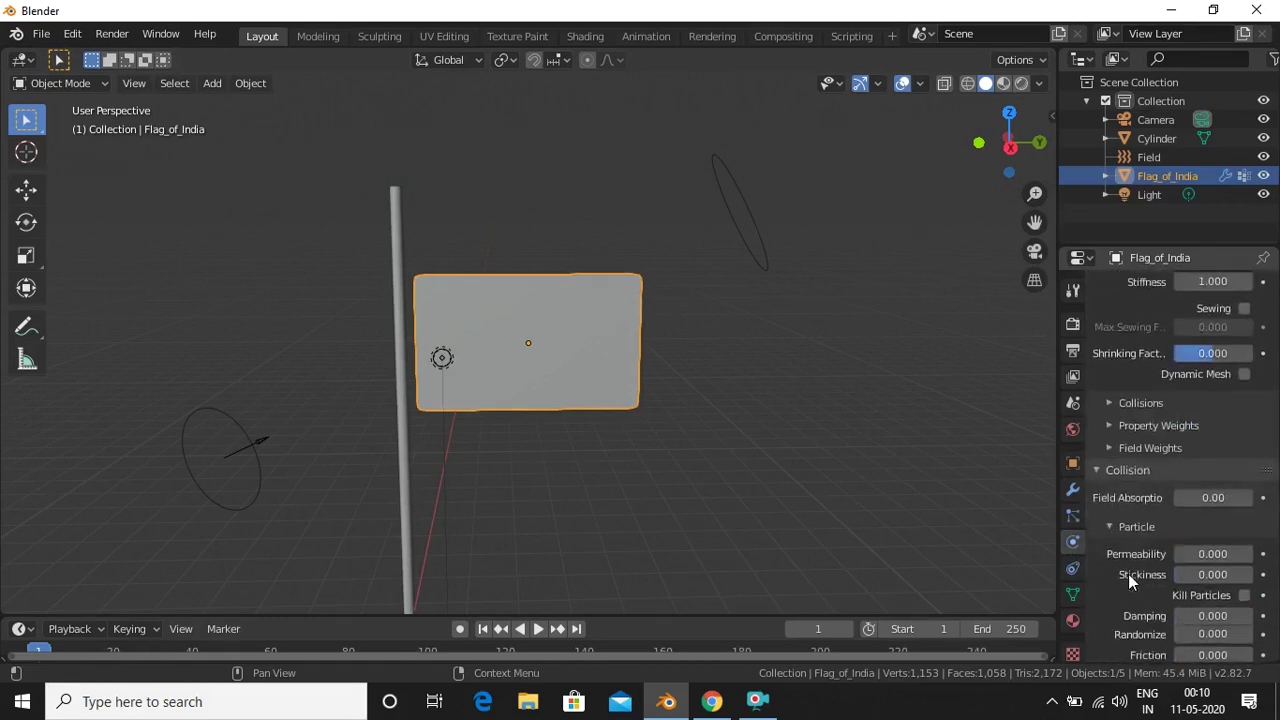
pyautogui.scroll(-5, 1128, 574)
pyautogui.scroll(4, 1128, 574)
pyautogui.scroll(-1, 1135, 488)
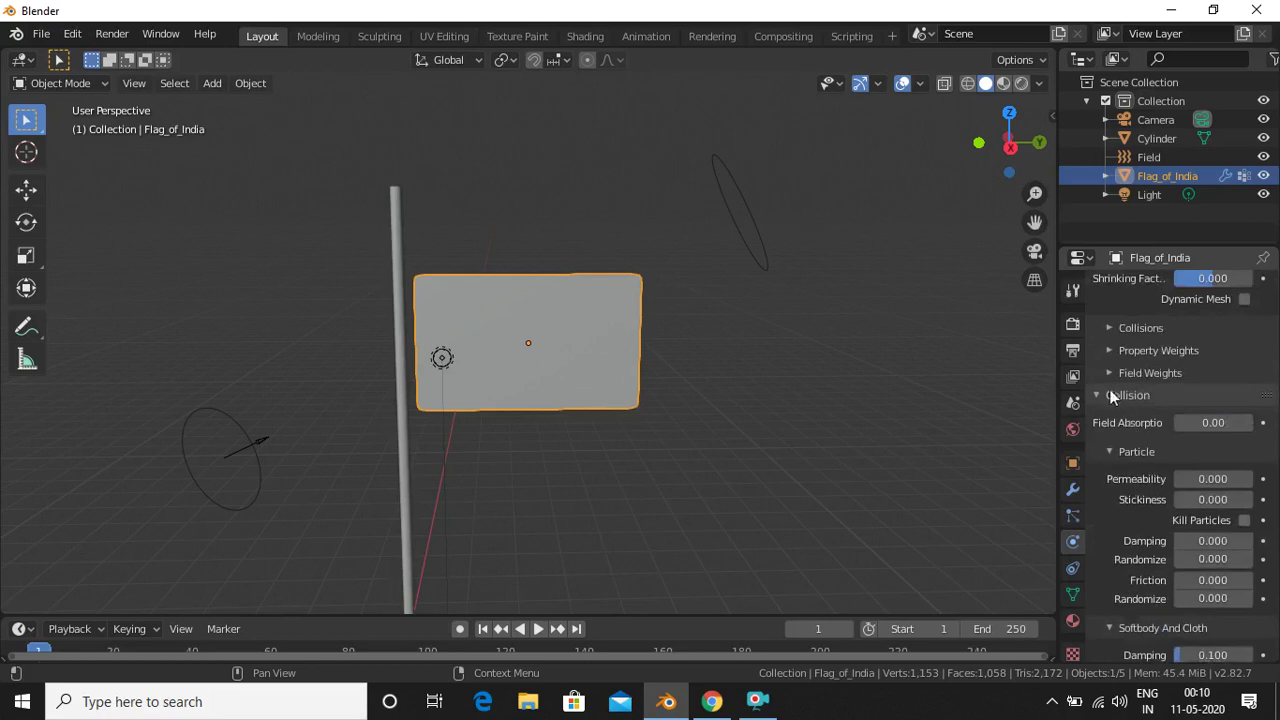
pyautogui.scroll(8, 1105, 396)
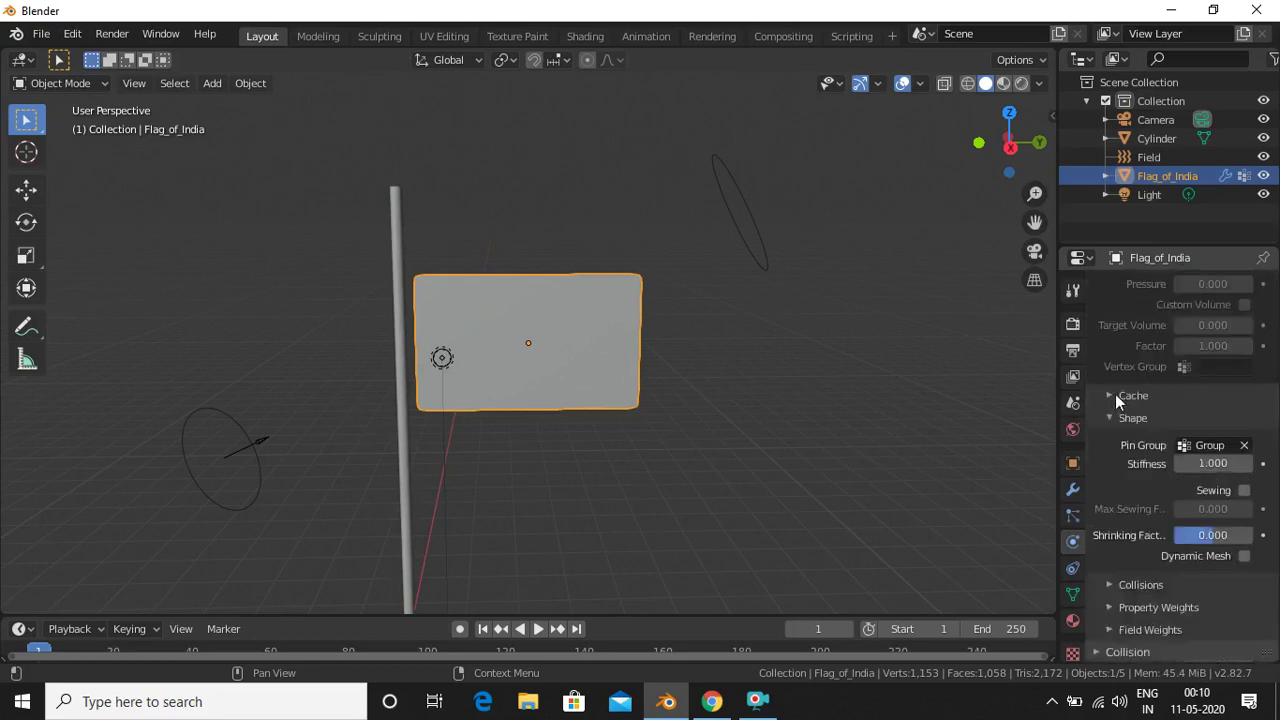
pyautogui.click(1135, 585)
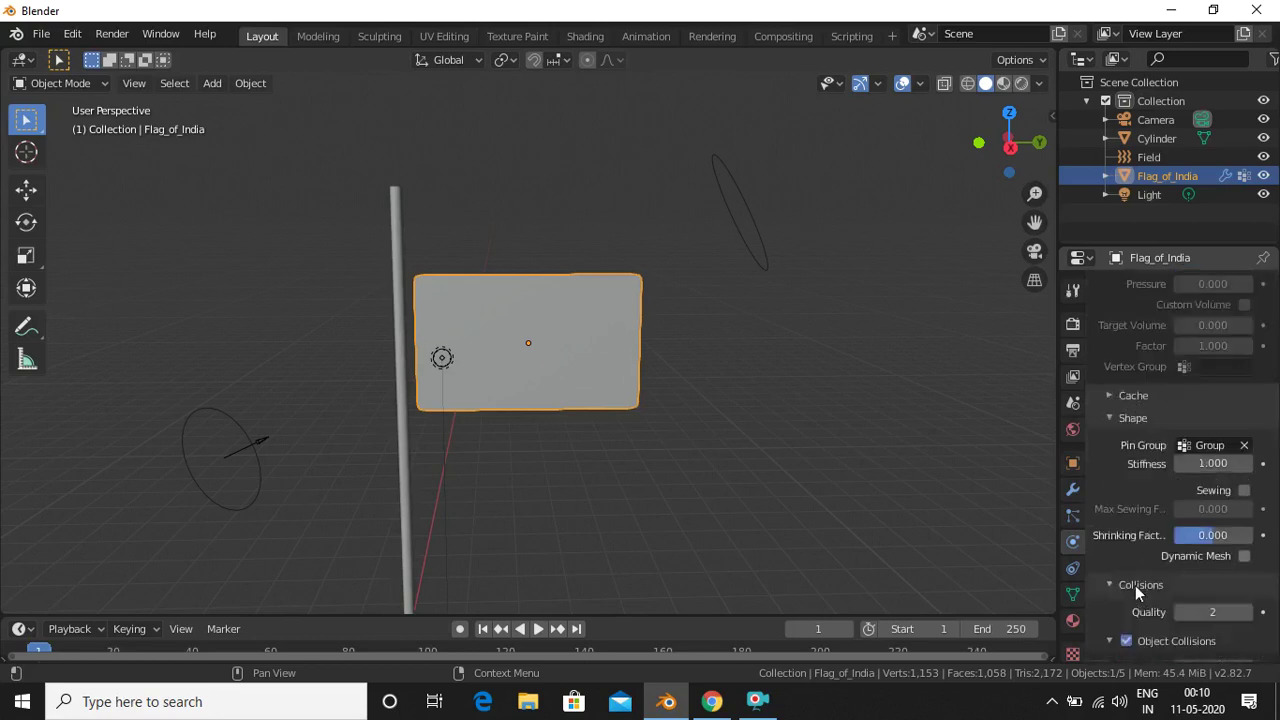
pyautogui.scroll(-8, 1135, 585)
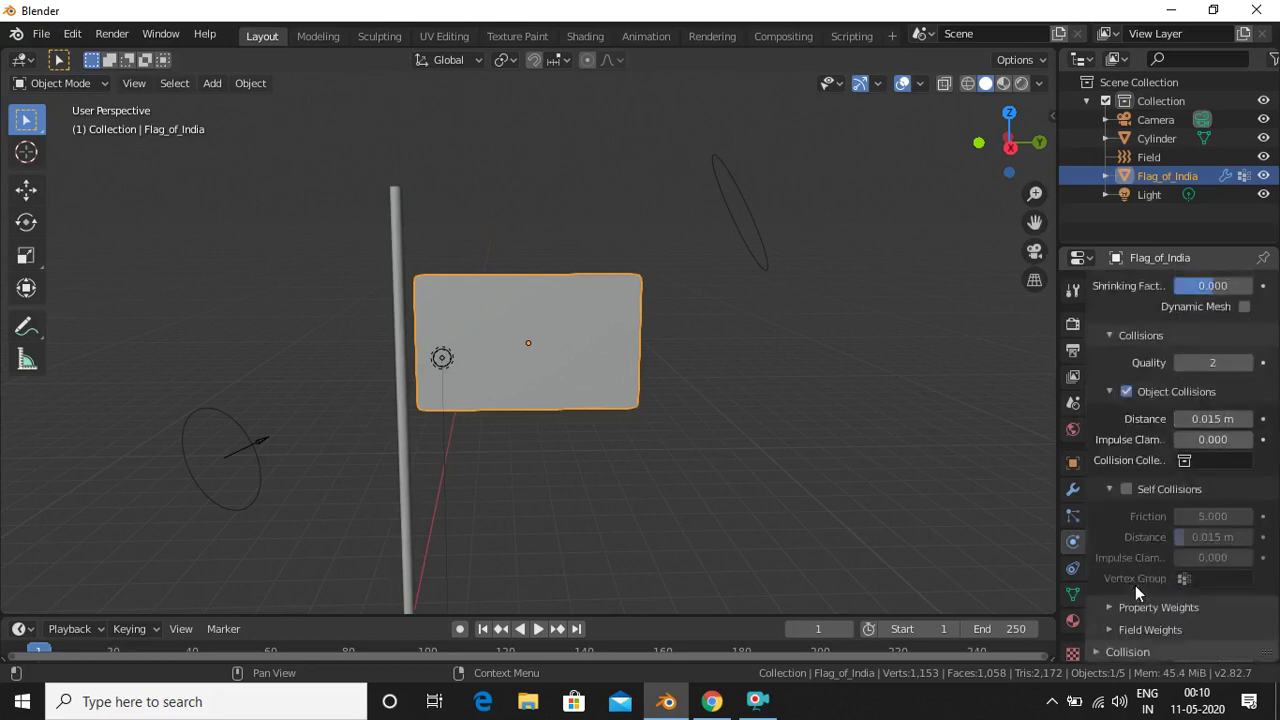
pyautogui.click(1125, 490)
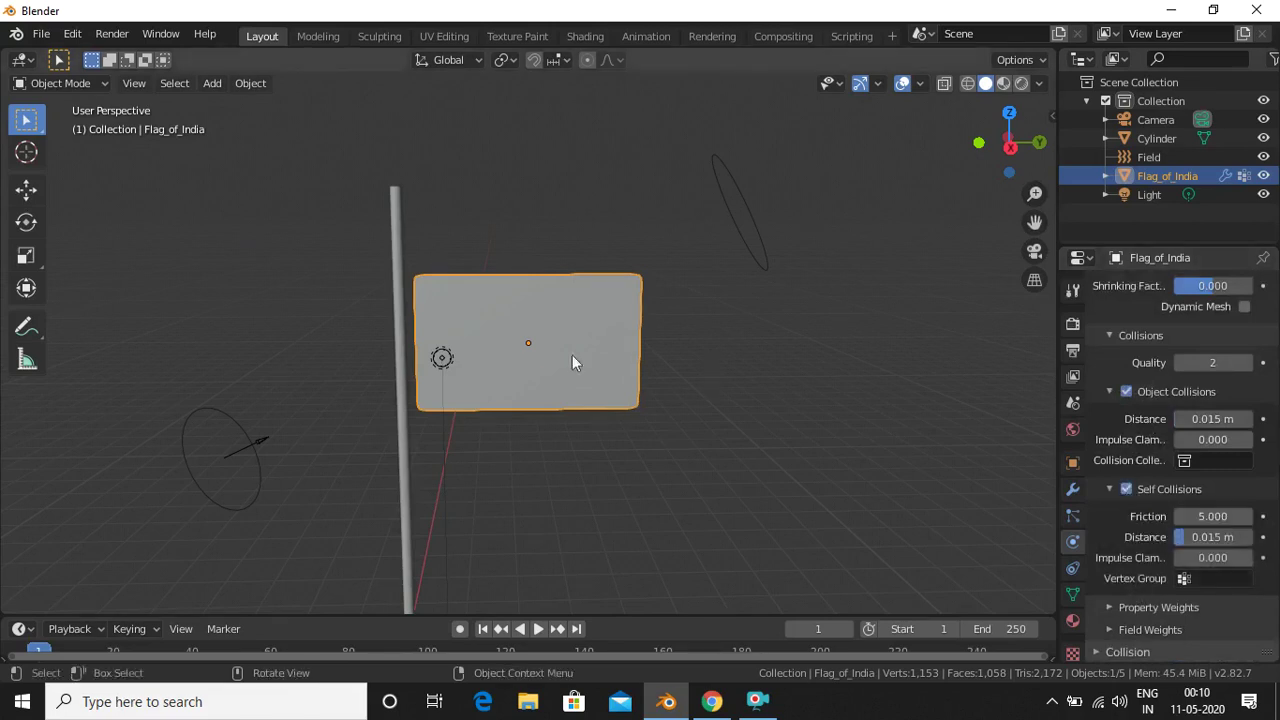
# Enable Collision physics on the pole, and move the flag about 0.16 m so that its edge meets the pole.
pyautogui.click(399, 285)
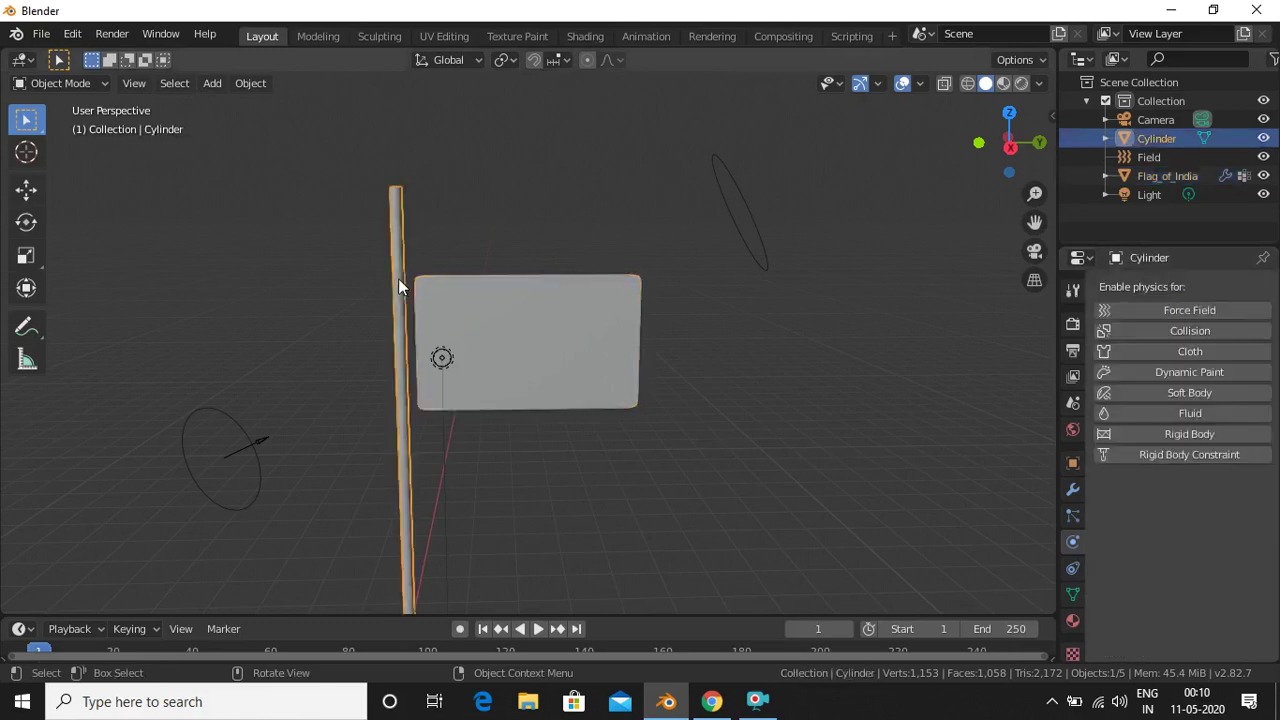
pyautogui.click(1183, 331)
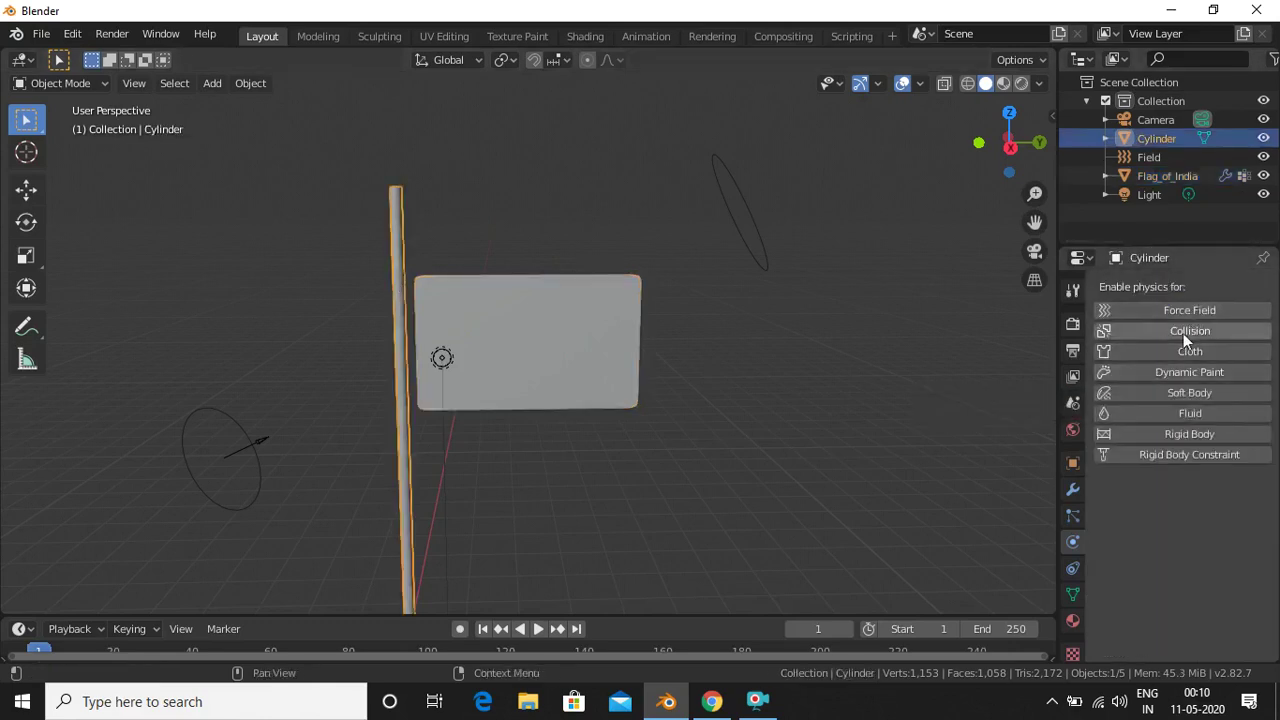
pyautogui.click(553, 330)
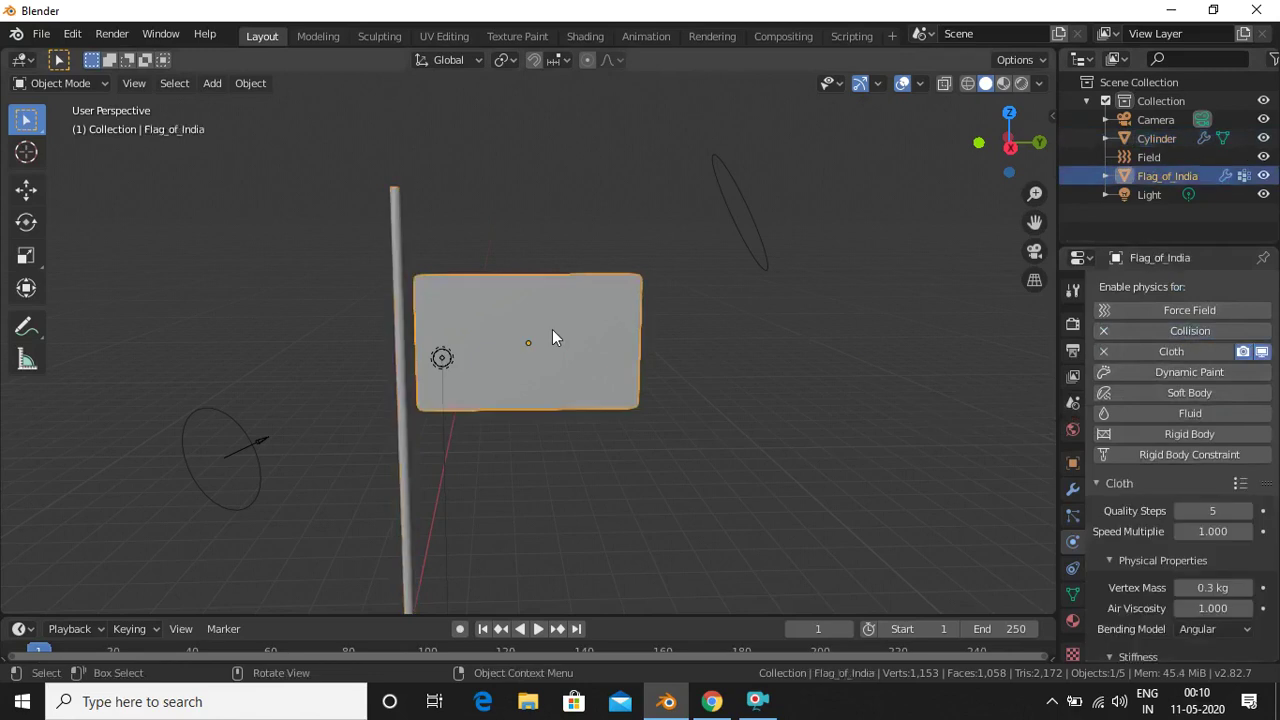
pyautogui.press('g')
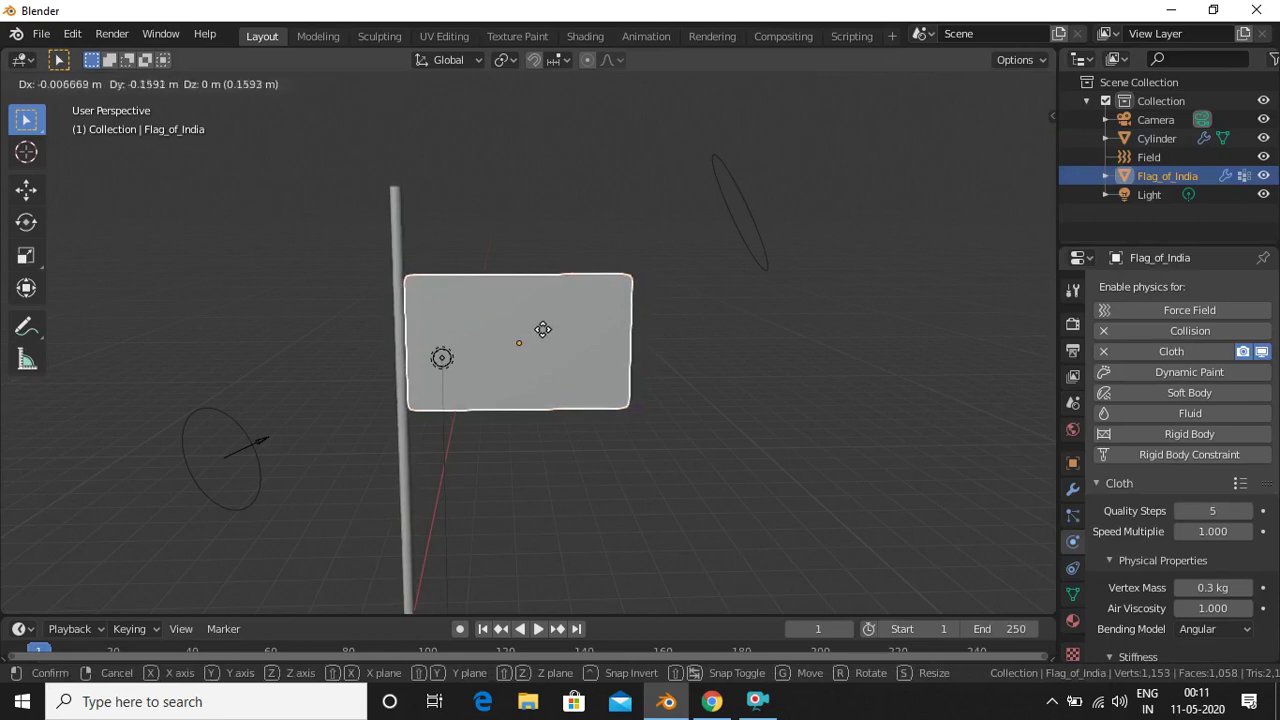
pyautogui.click(543, 330)
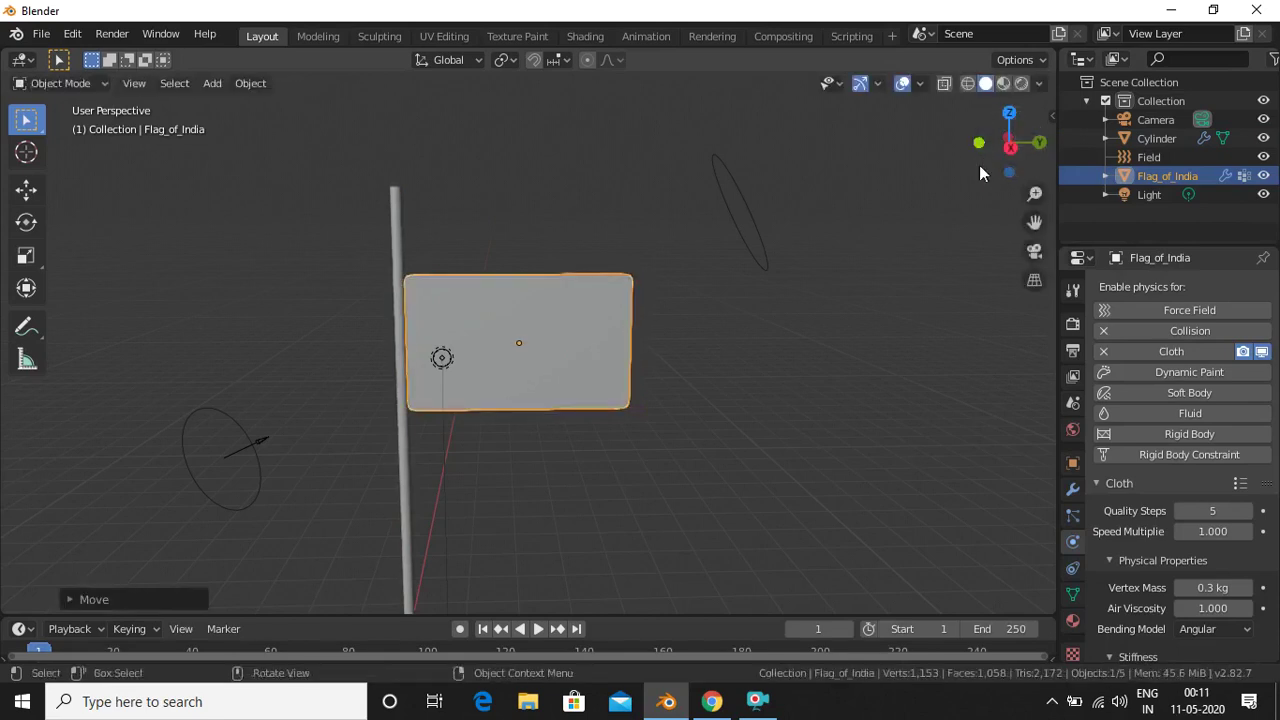
# Play the cloth simulation to about frame 99 with the whole pole in view to check how the flag waves.
pyautogui.moveTo(979, 165); pyautogui.dragTo(966, 171)
pyautogui.scroll(-5, 843, 298)
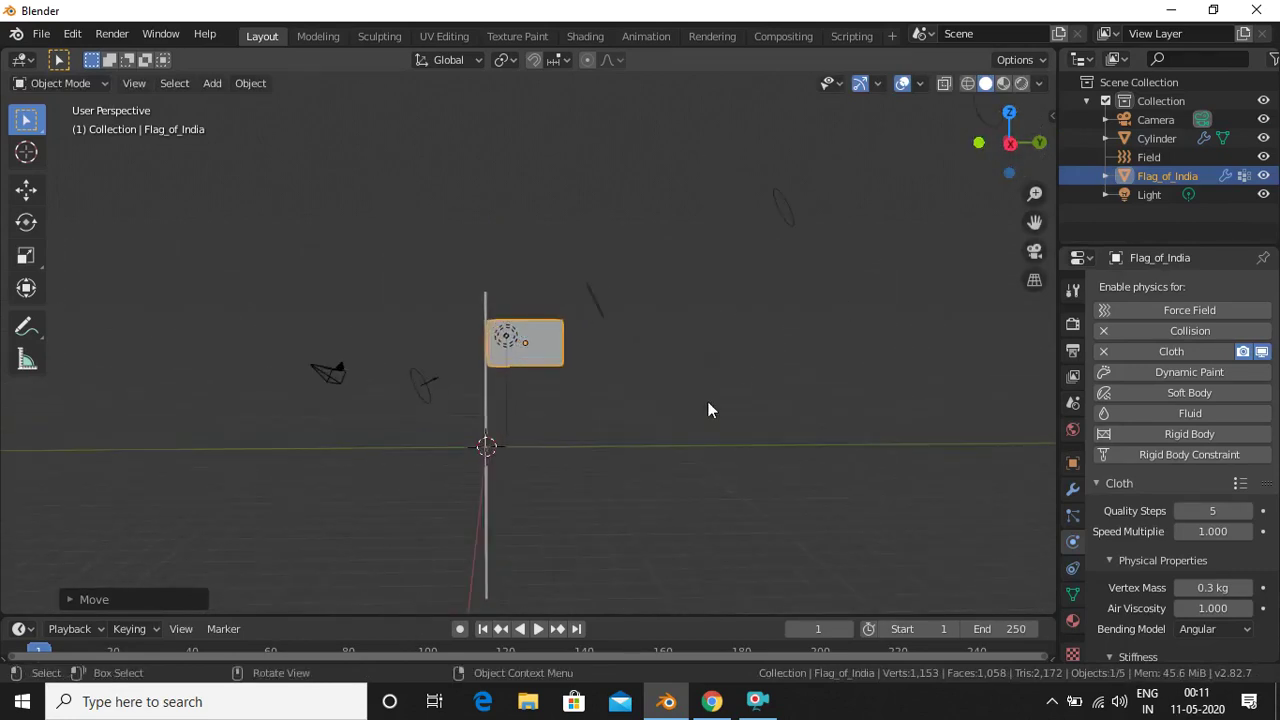
pyautogui.press('space')
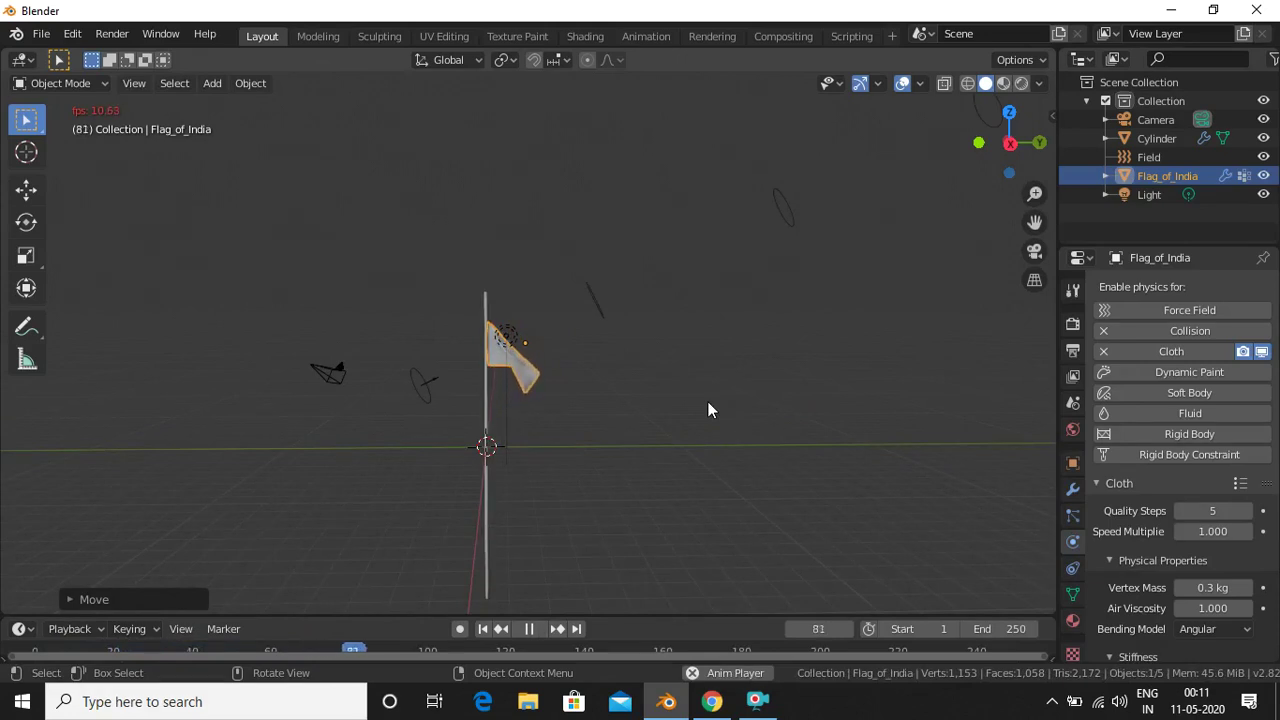
pyautogui.press('space')
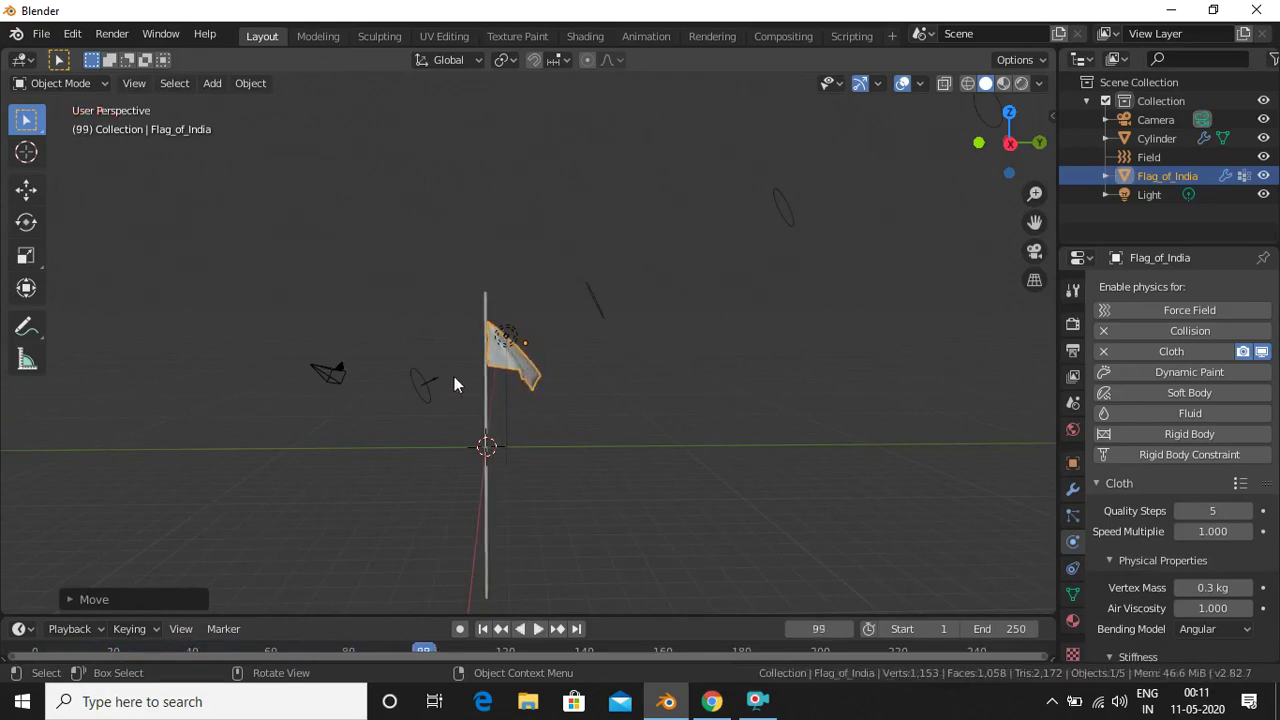
# Rotate the wind force field by about 6 degrees and resume playback briefly to check its effect on the flag.
pyautogui.click(430, 380)
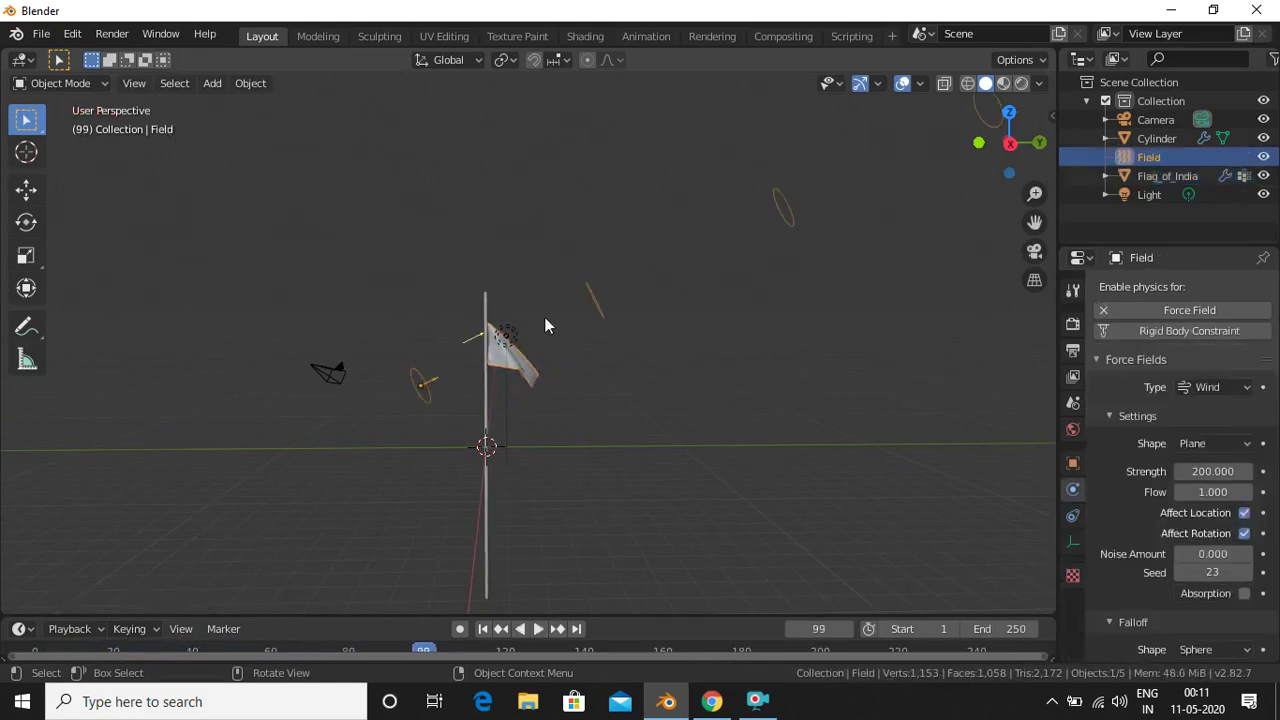
pyautogui.press('r')
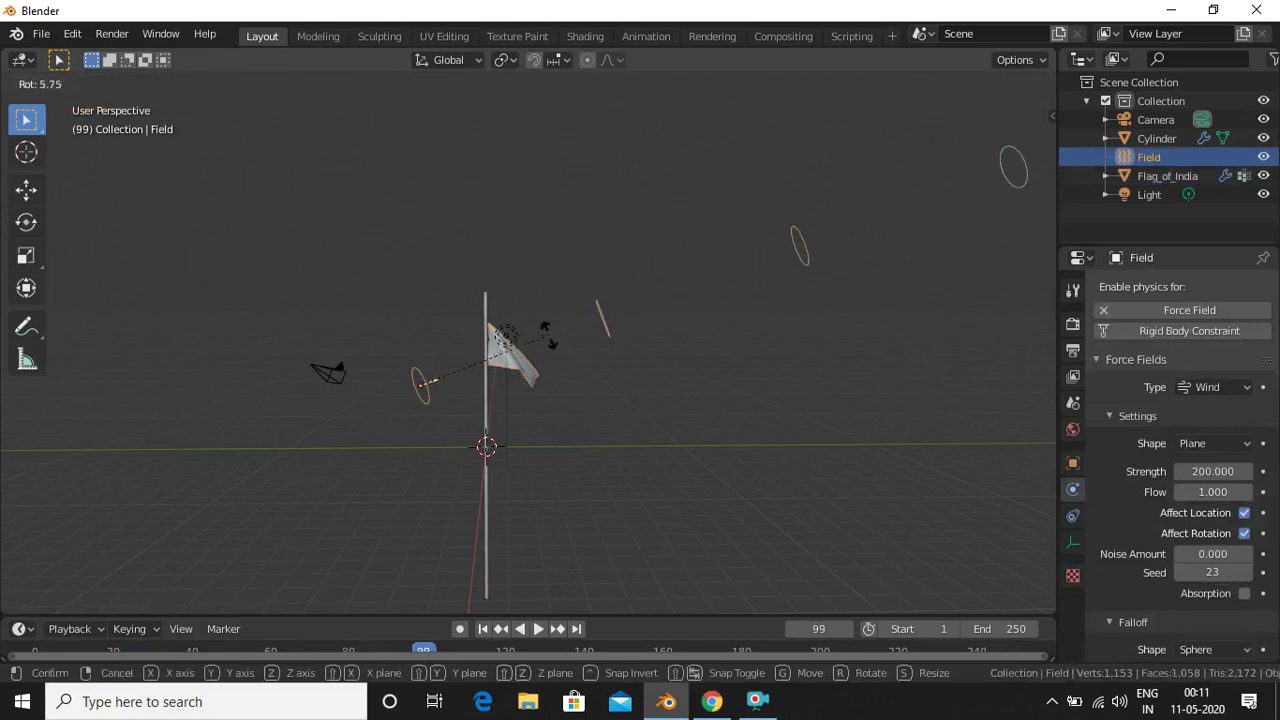
pyautogui.click(547, 333)
pyautogui.press('space')
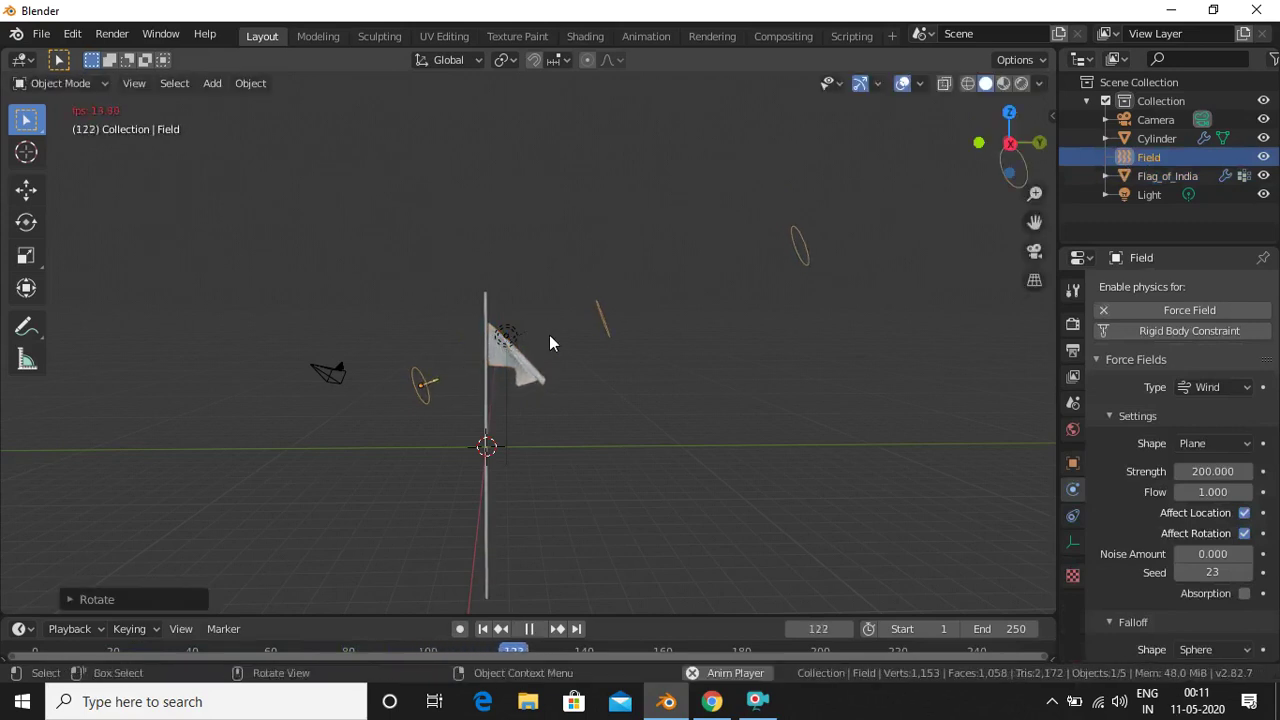
pyautogui.press('space')
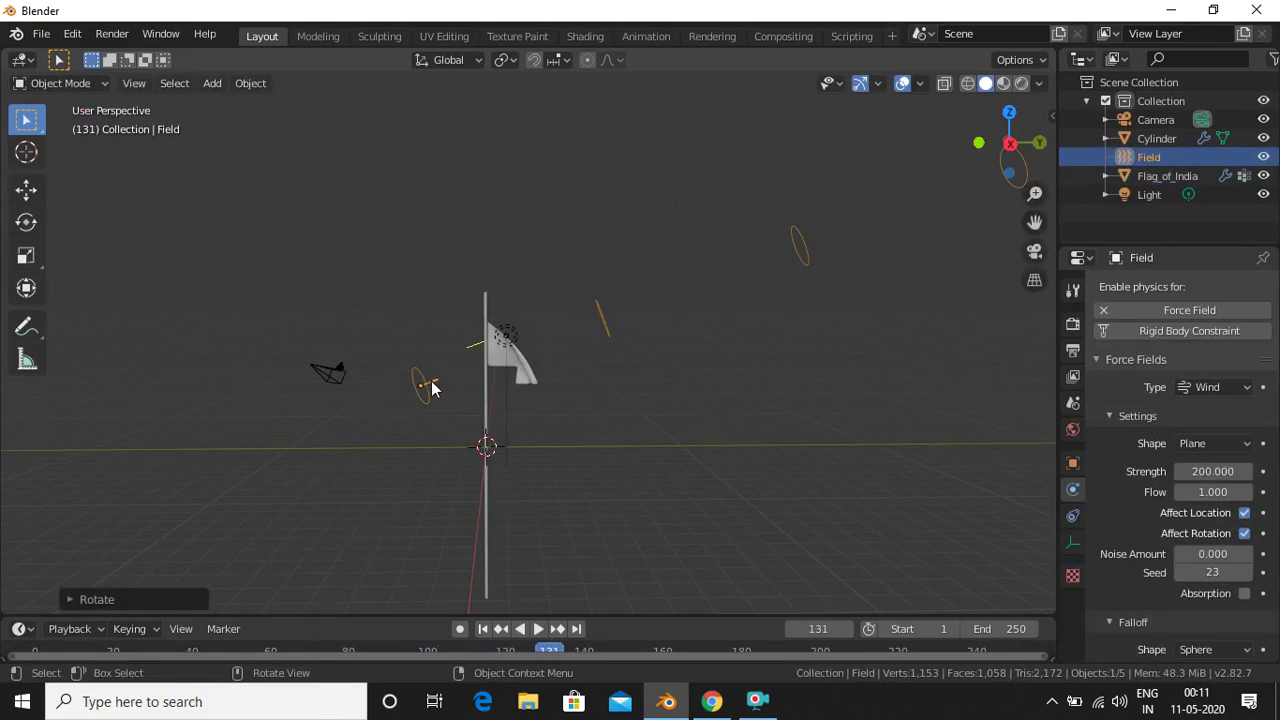
# Move the wind force field about 0.9 m upward and closer to the flag, replay the simulation, and rewind to frame 1.
pyautogui.press('g')
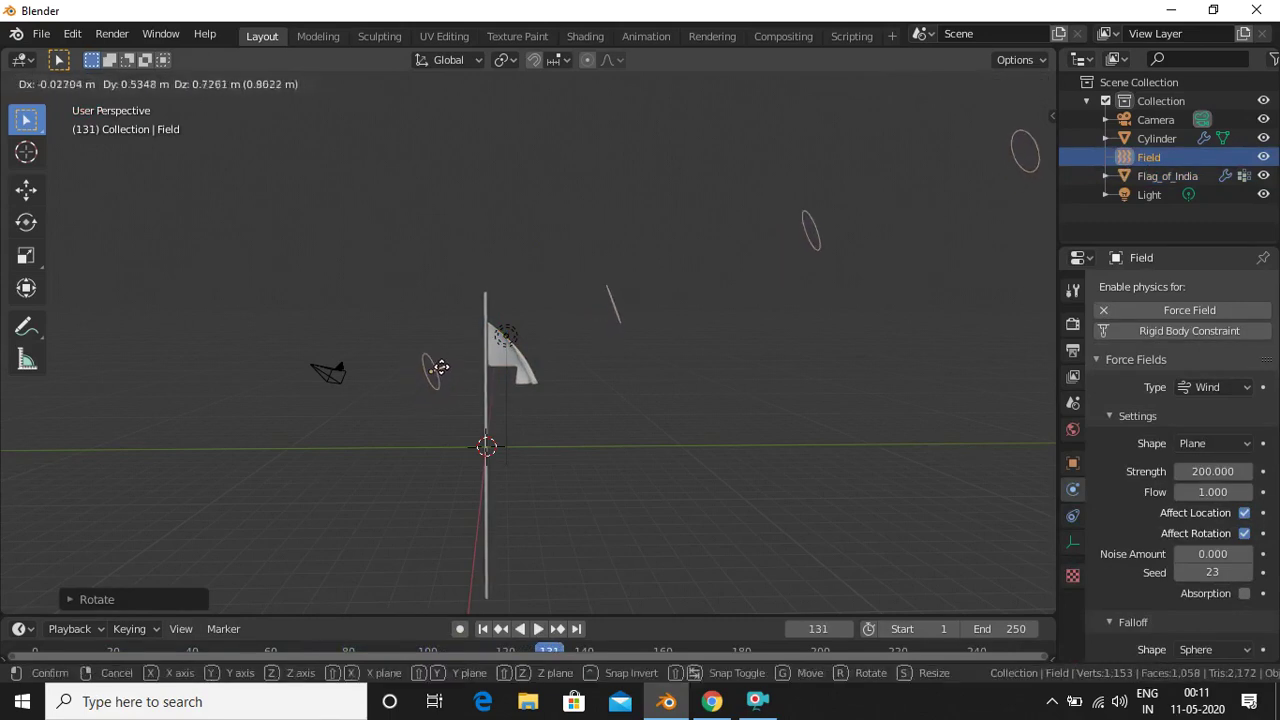
pyautogui.click(441, 367)
pyautogui.press('space')
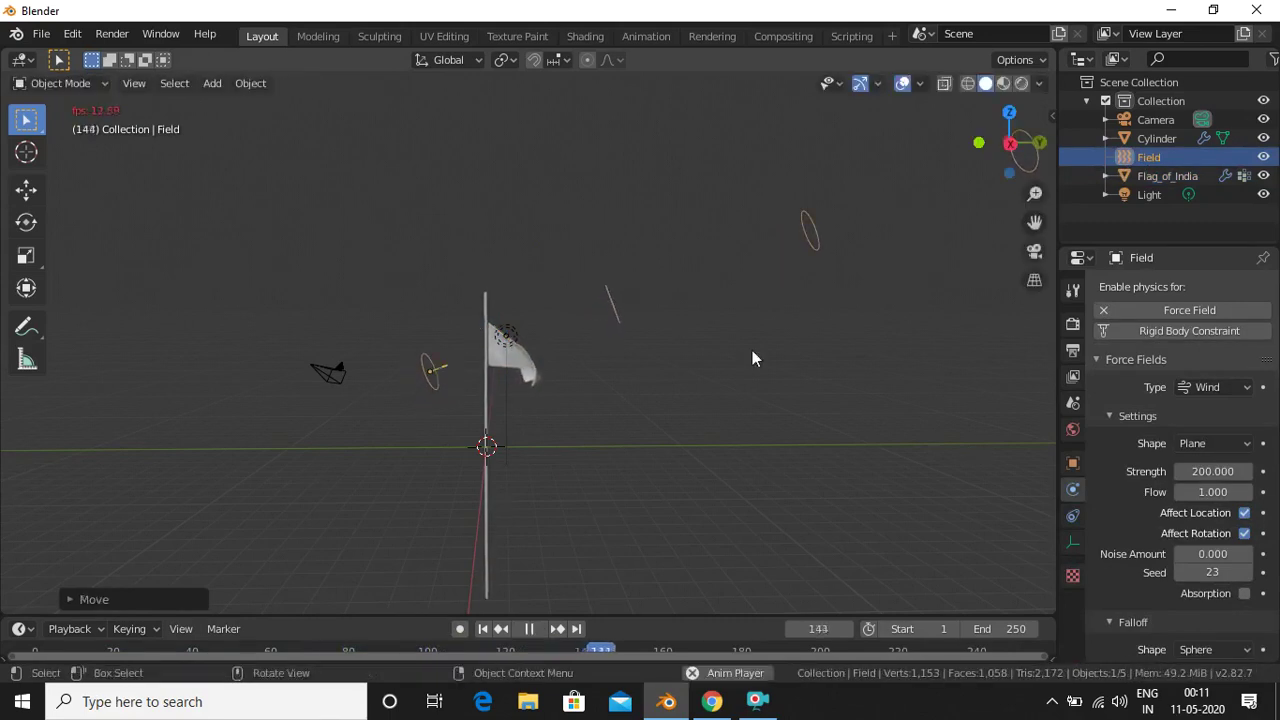
pyautogui.press('space')
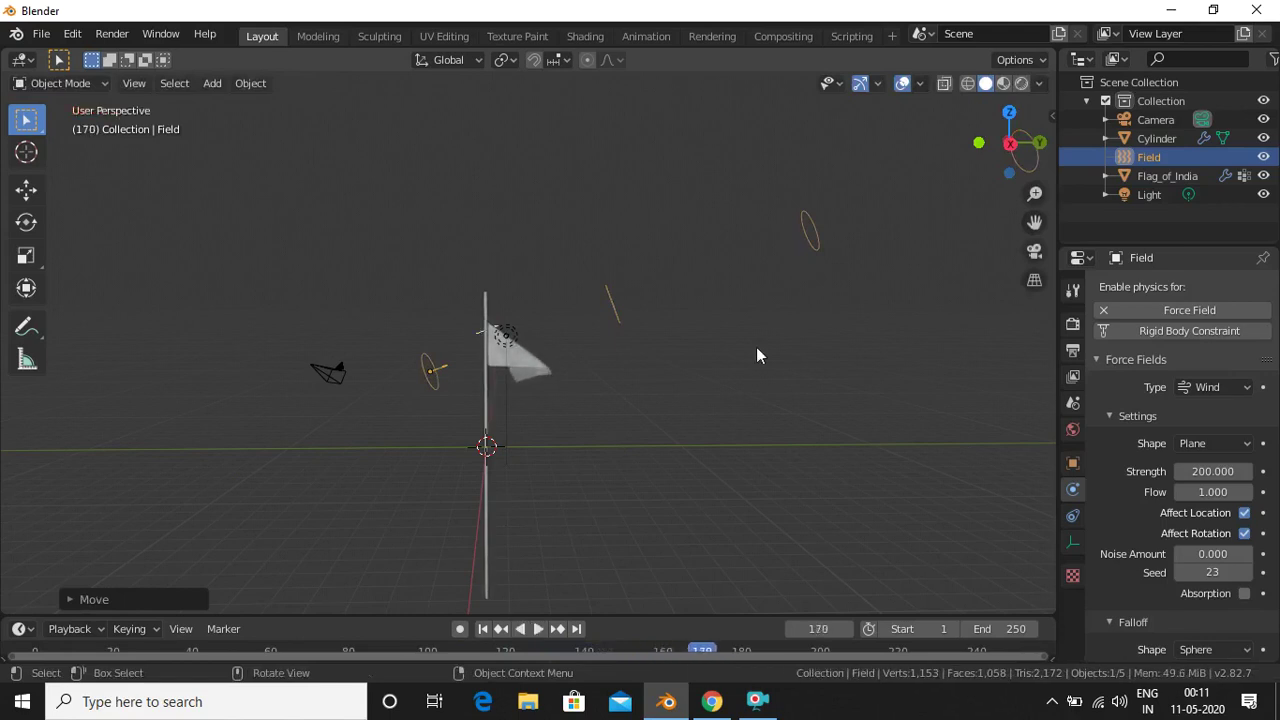
pyautogui.click(482, 628)
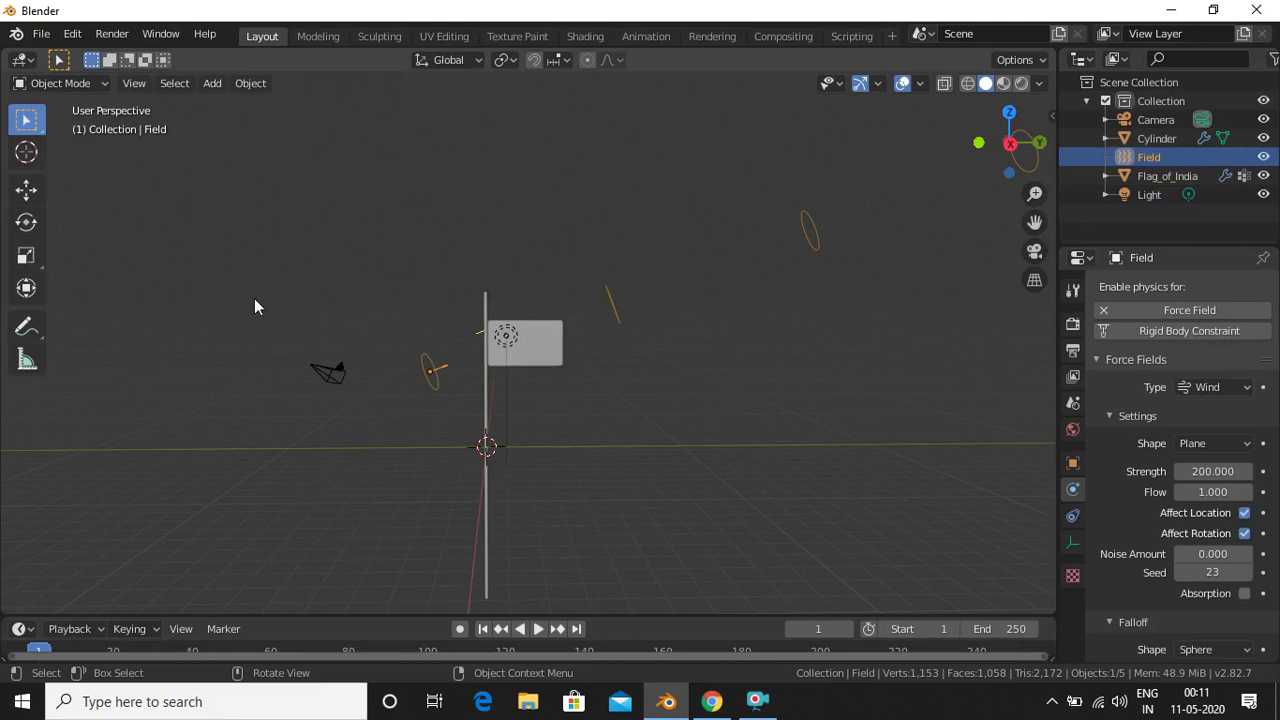
# Search the add-ons in the preferences for "dyn" to check whether Lighting: Dynamic Sky is enabled, and close the preferences.
pyautogui.click(74, 38)
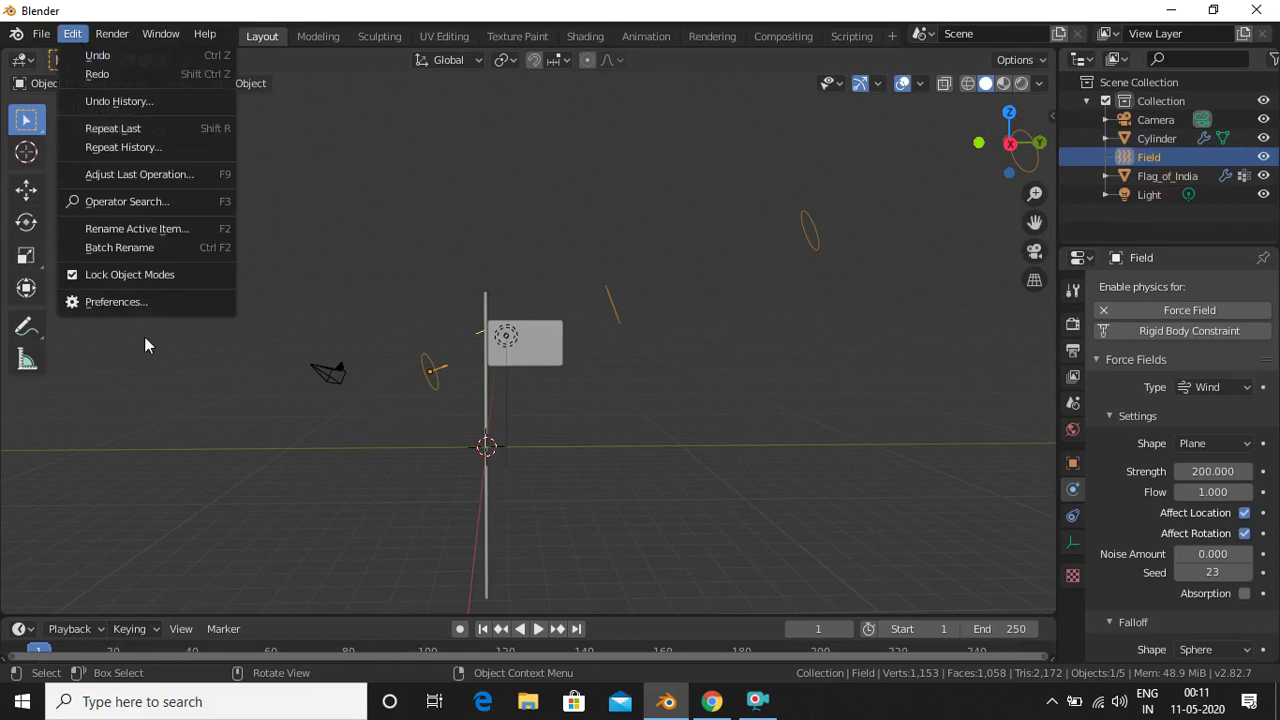
pyautogui.click(137, 303)
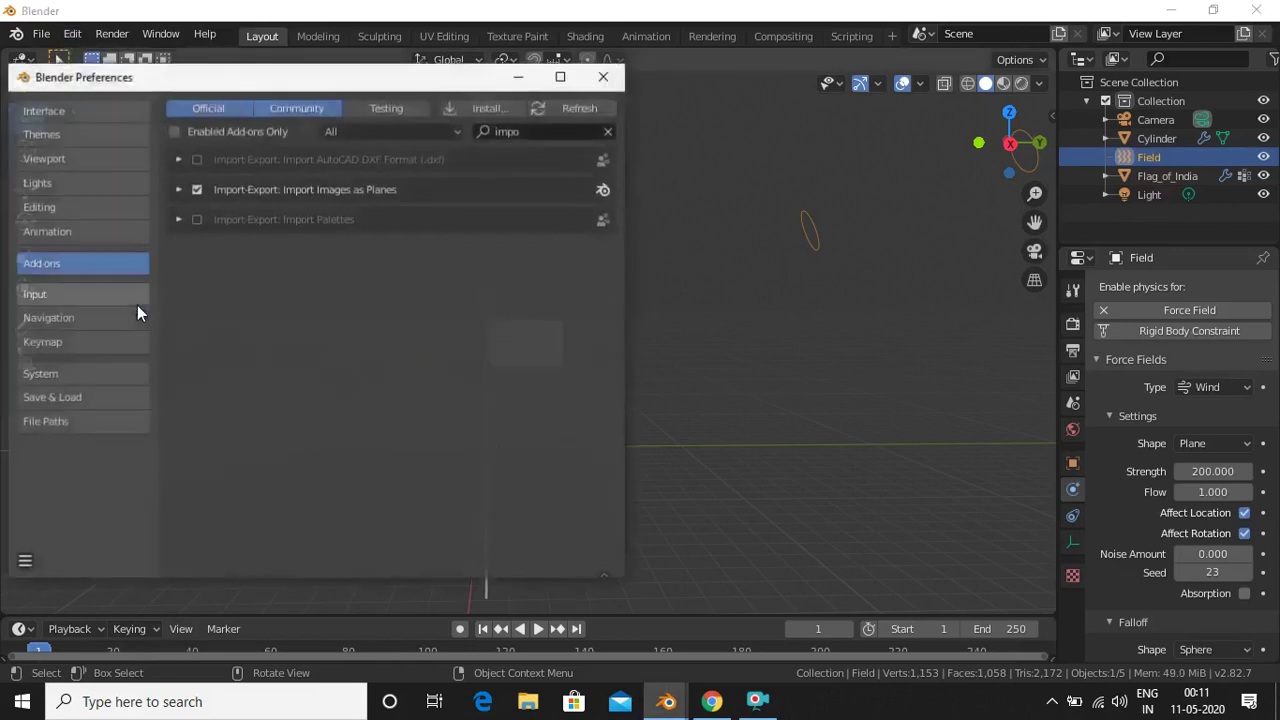
pyautogui.click(565, 132)
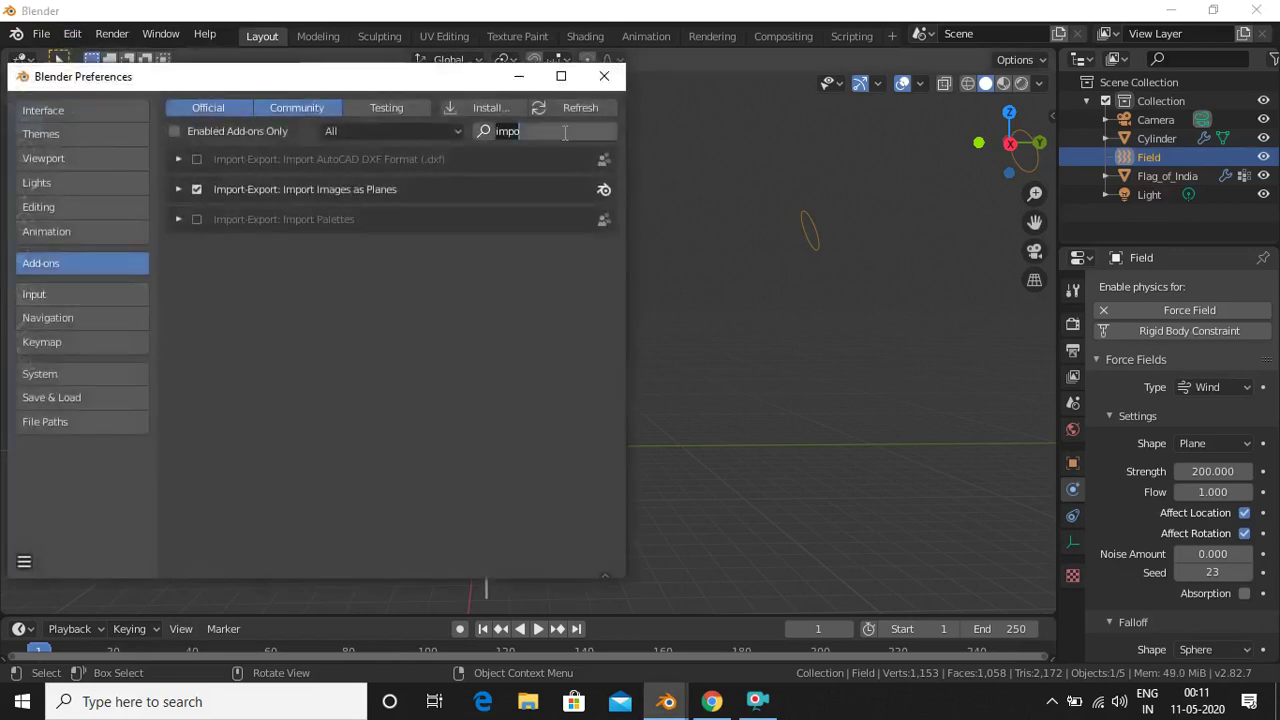
pyautogui.press('BackSpace')
pyautogui.write('dyn')
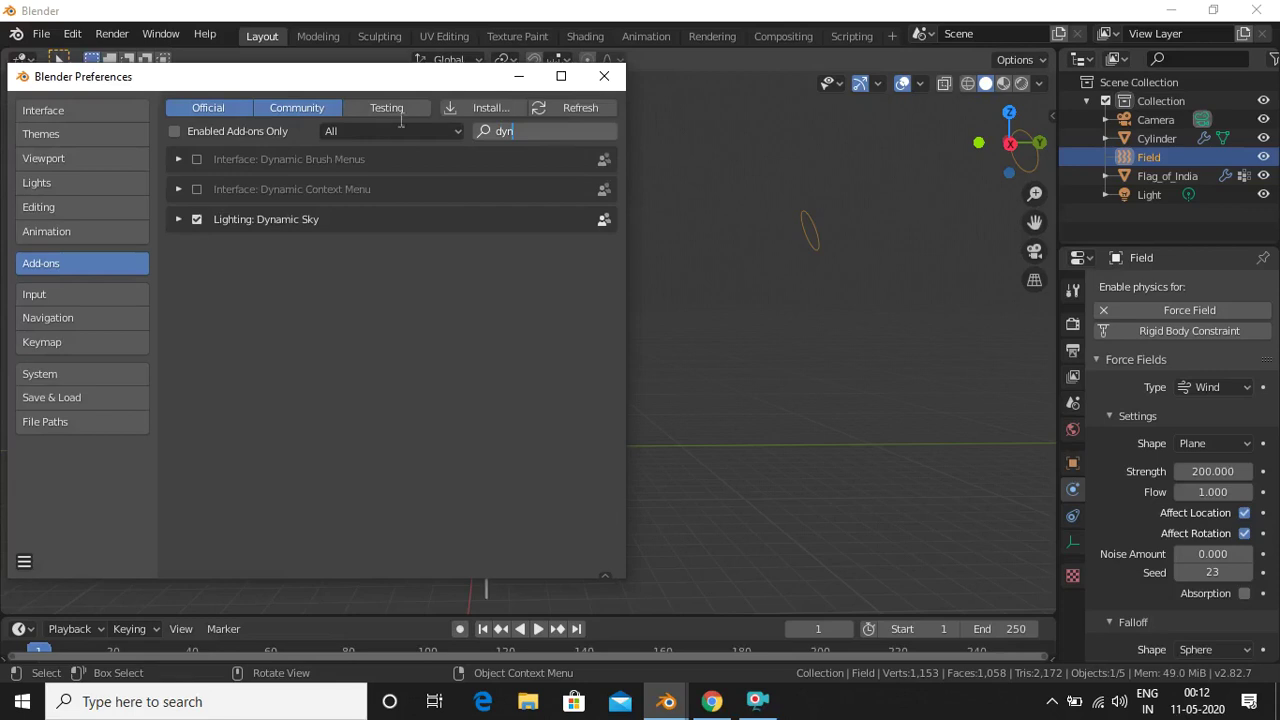
pyautogui.click(612, 80)
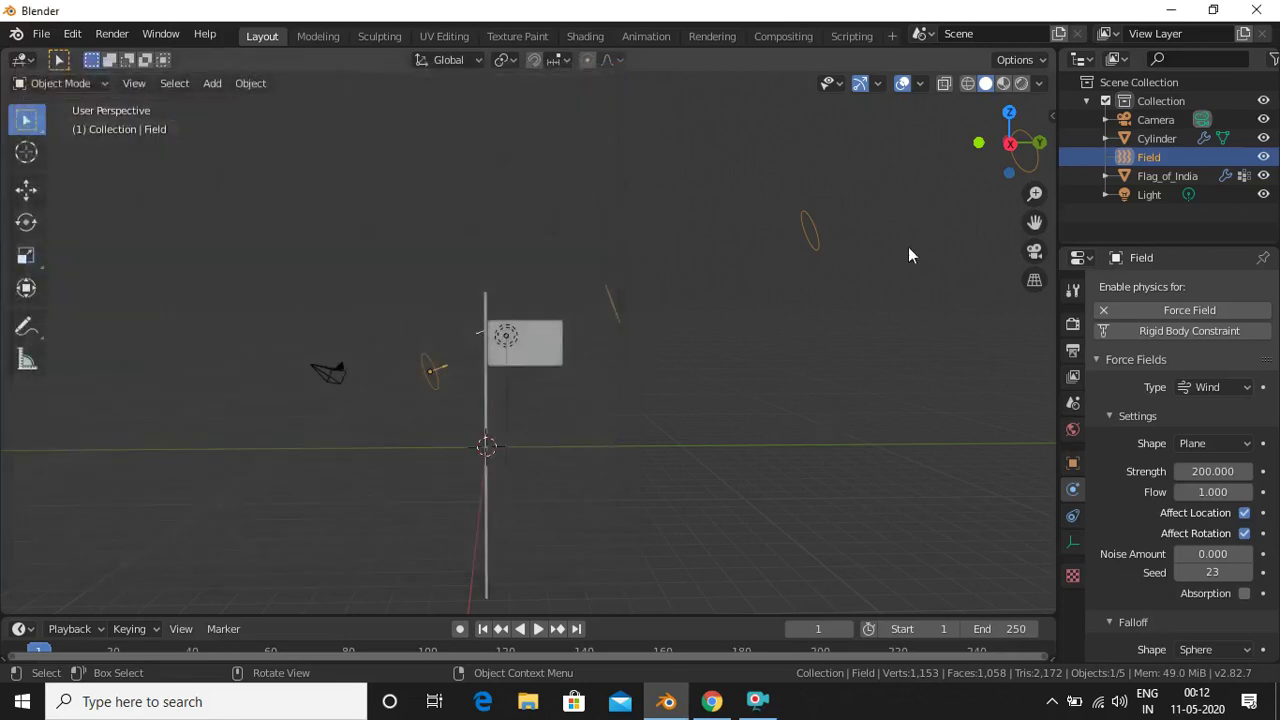
# Create a sky with the Dynamic Sky add-on and assign Dynamic_1 as the scene's world.
pyautogui.press('n')
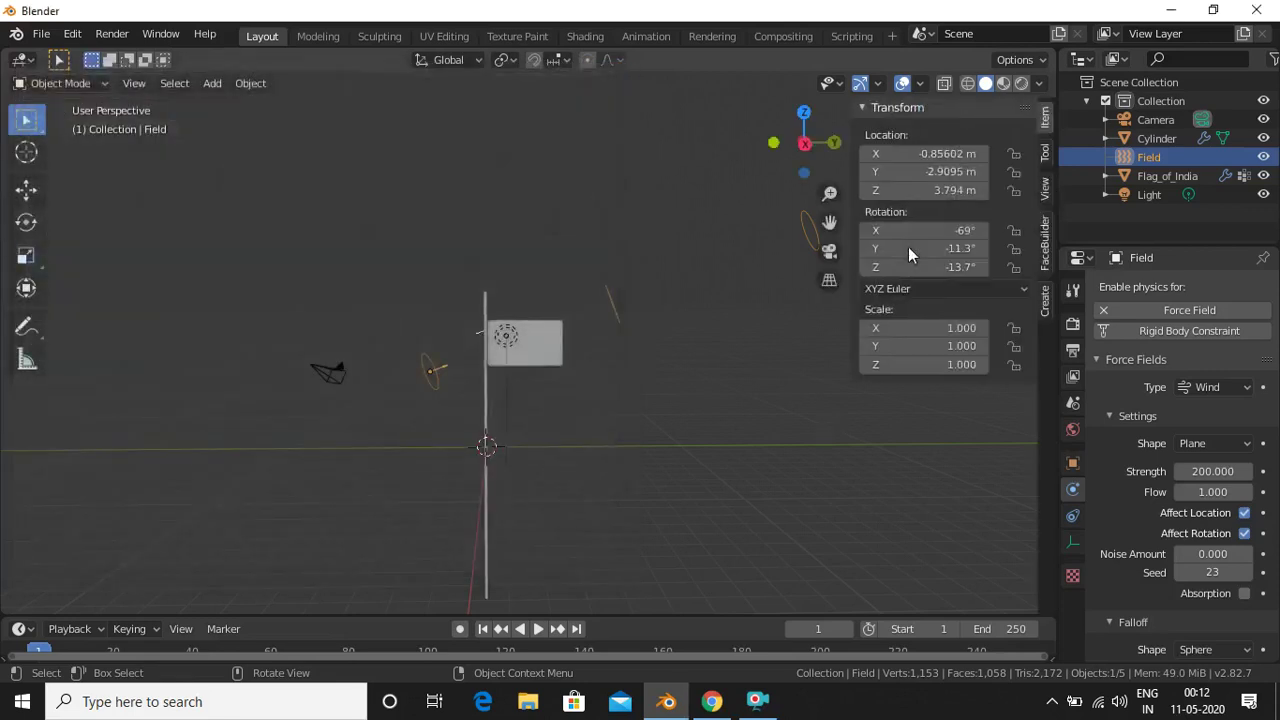
pyautogui.click(1045, 300)
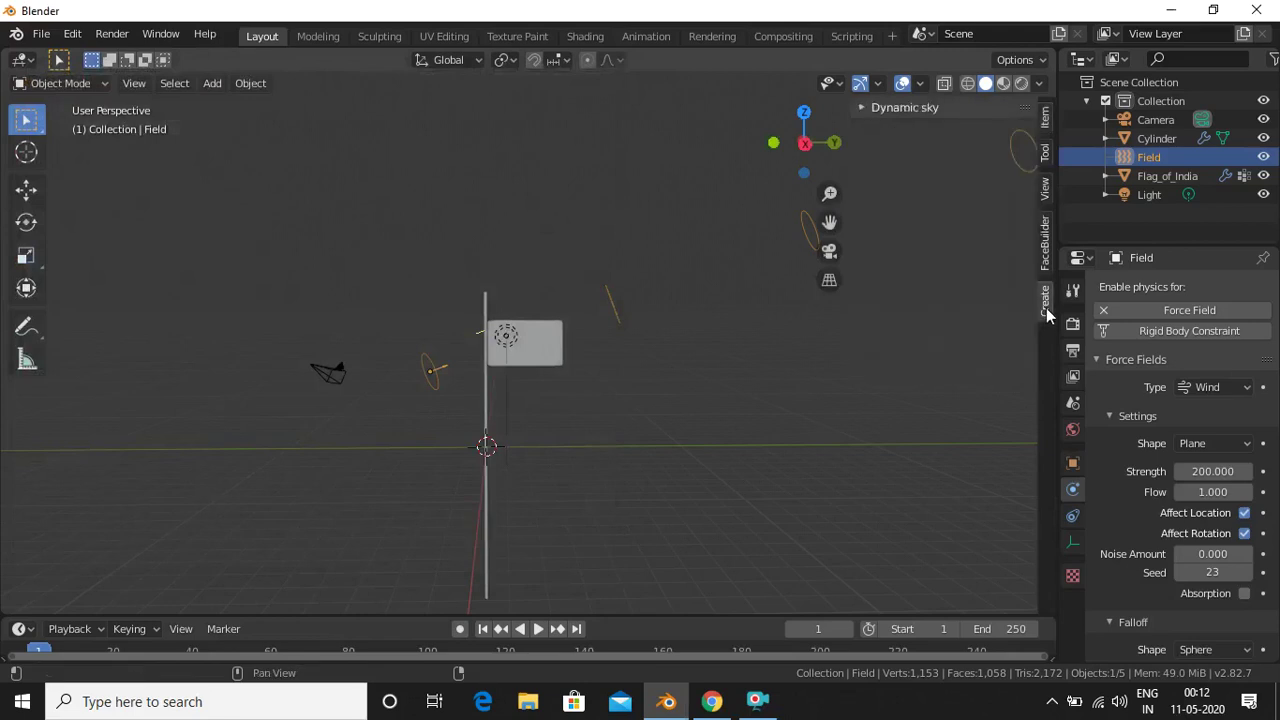
pyautogui.click(900, 108)
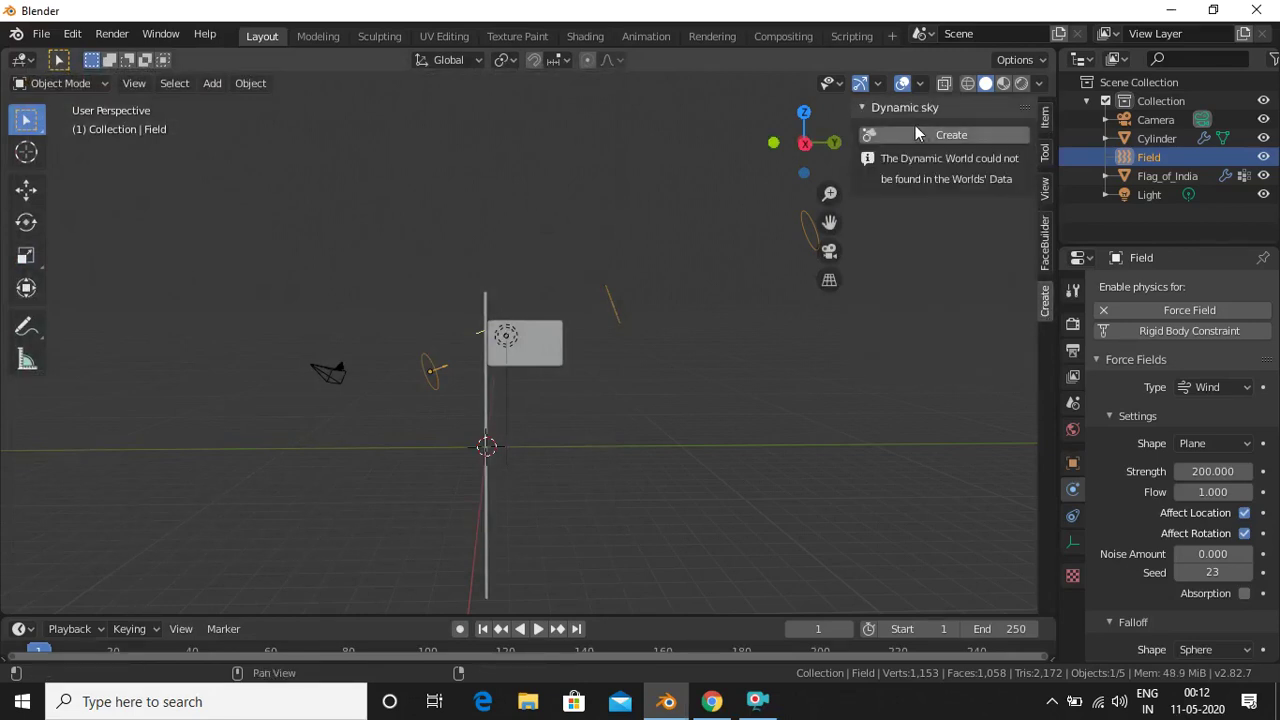
pyautogui.click(922, 137)
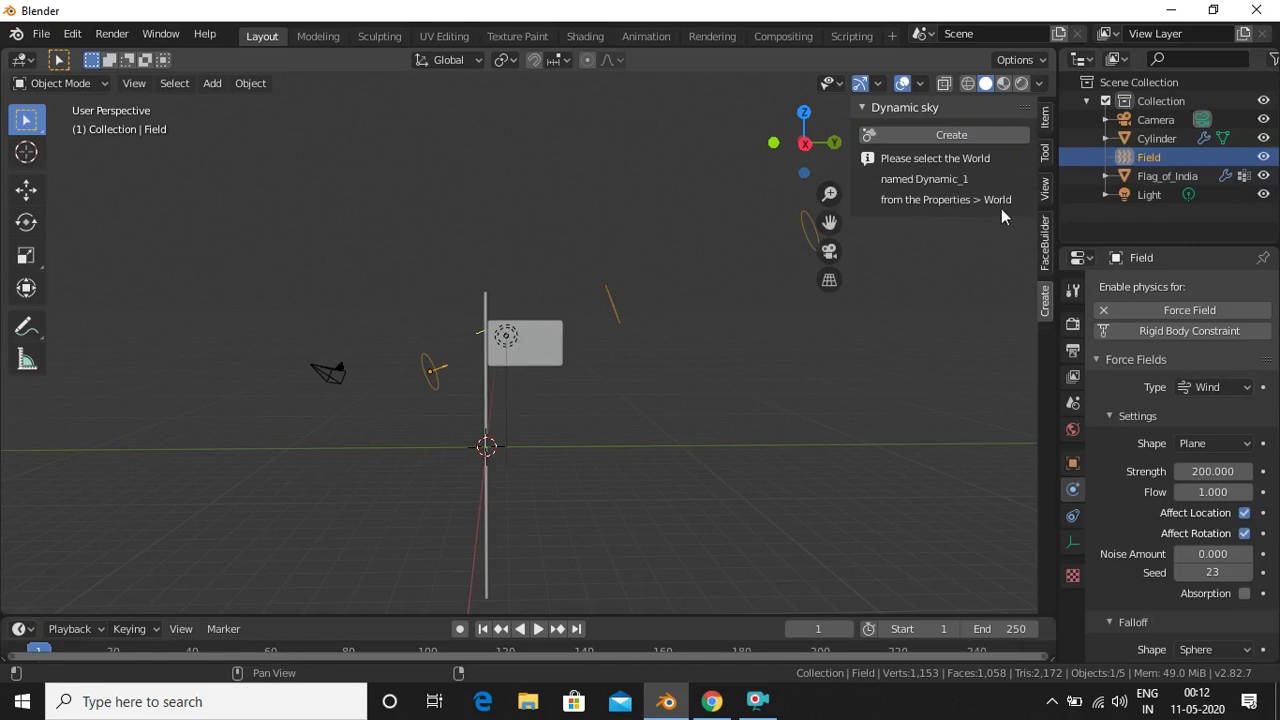
pyautogui.click(1072, 430)
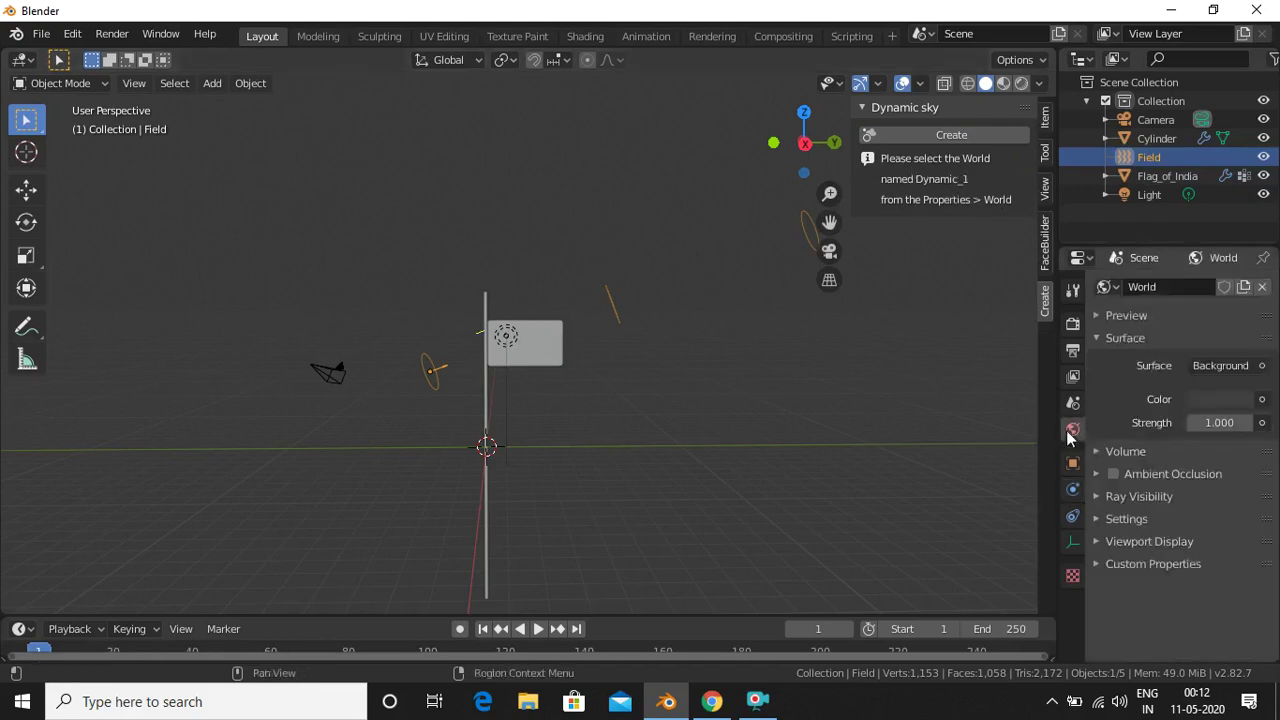
pyautogui.click(1114, 287)
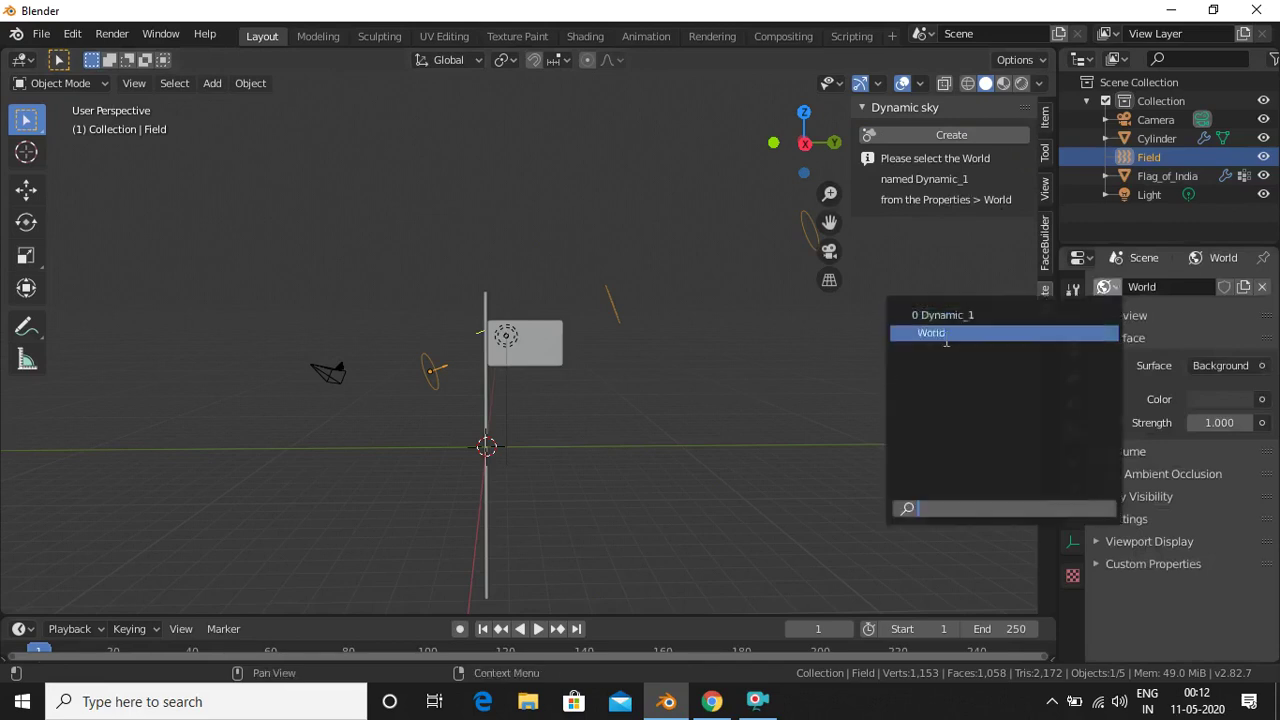
pyautogui.click(972, 316)
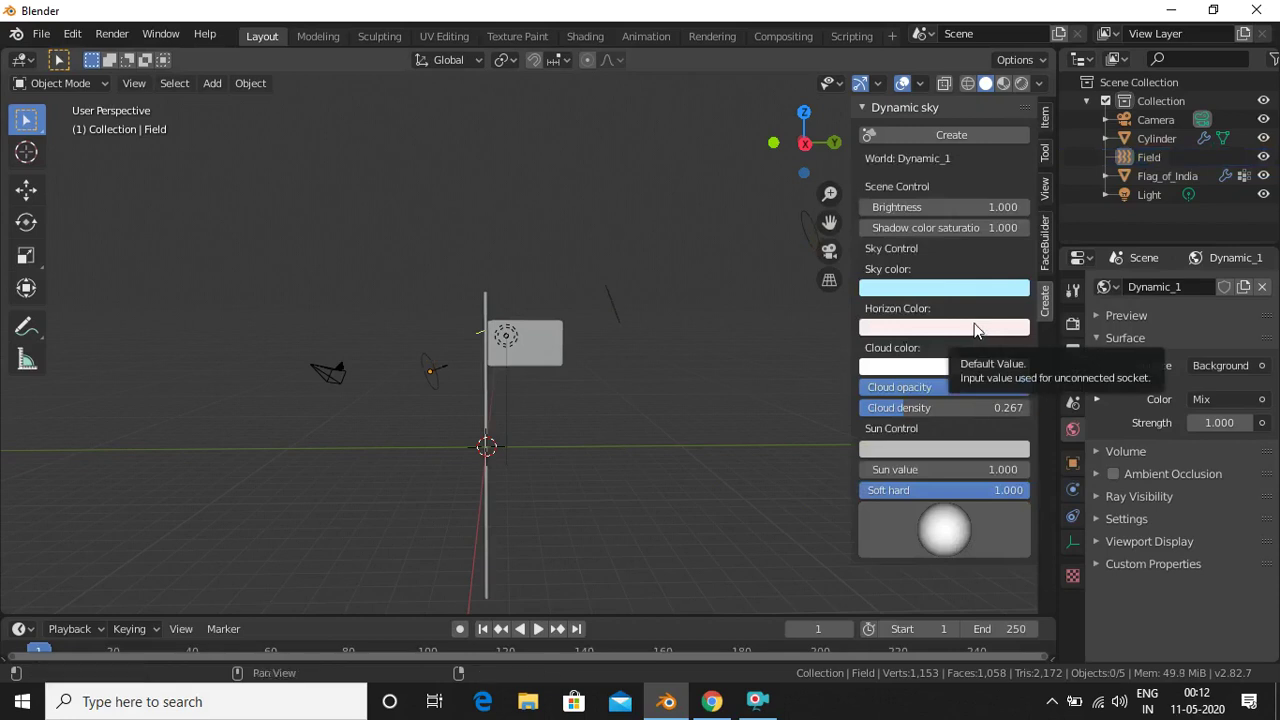
# Change the dynamic sky's sky color to a saturated deep blue and switch the viewport to rendered shading.
pyautogui.click(948, 293)
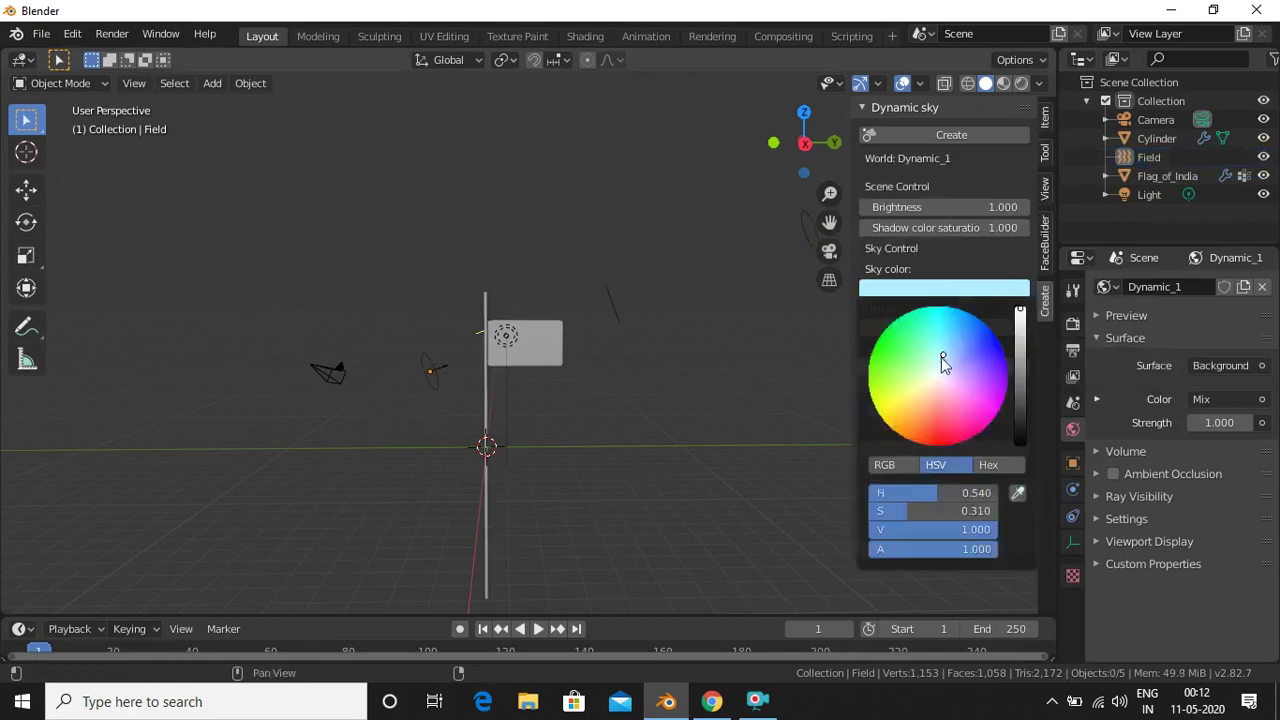
pyautogui.moveTo(944, 354); pyautogui.dragTo(992, 348)
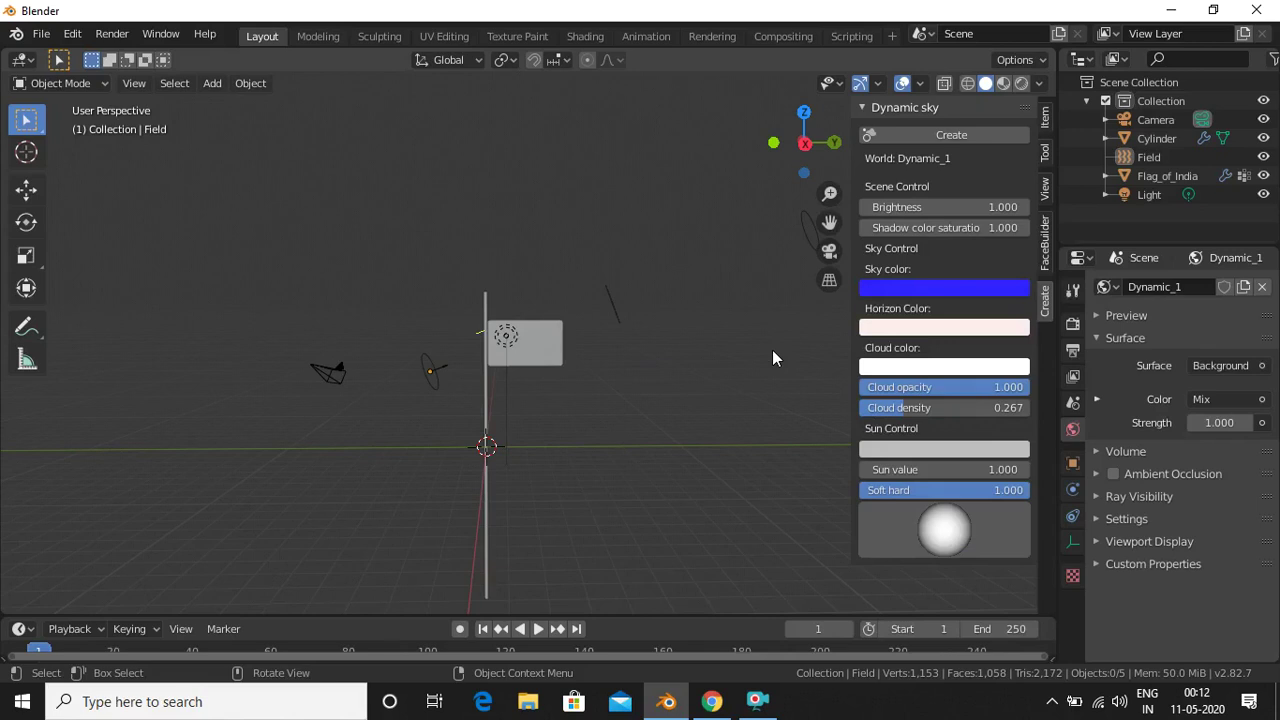
pyautogui.click(1021, 84)
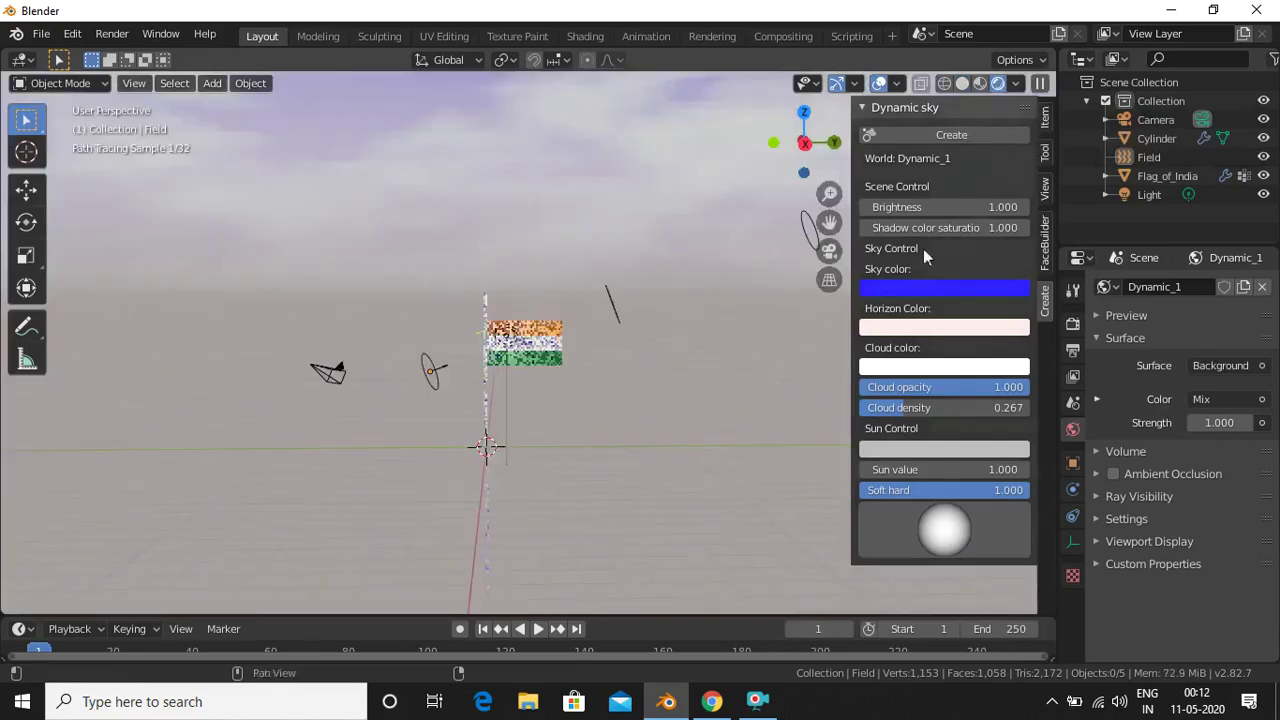
# Hide the sidebar and the viewport overlays, with the flag seen from a lower angle against the sky.
pyautogui.moveTo(848, 537); pyautogui.dragTo(1000, 530)
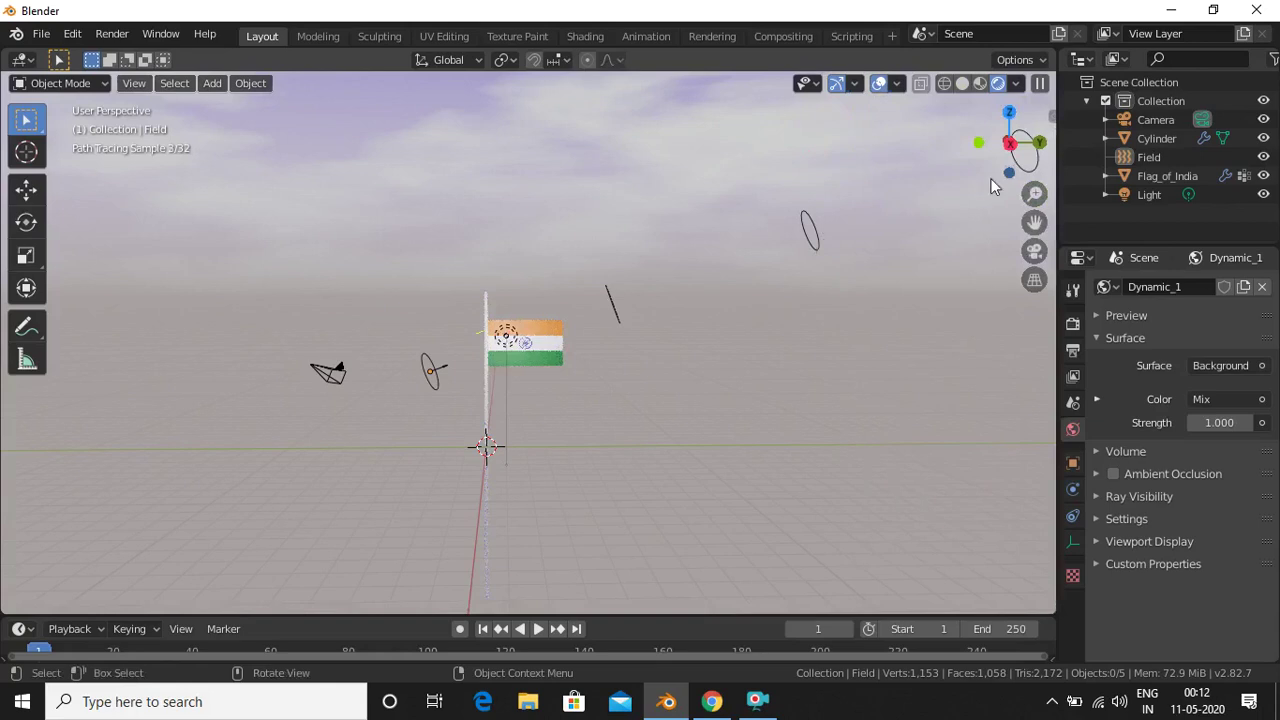
pyautogui.moveTo(990, 162)
pyautogui.mouseDown()
pyautogui.moveTo(1004, 160)
pyautogui.moveTo(998, 174)
pyautogui.moveTo(990, 163)
pyautogui.mouseUp()
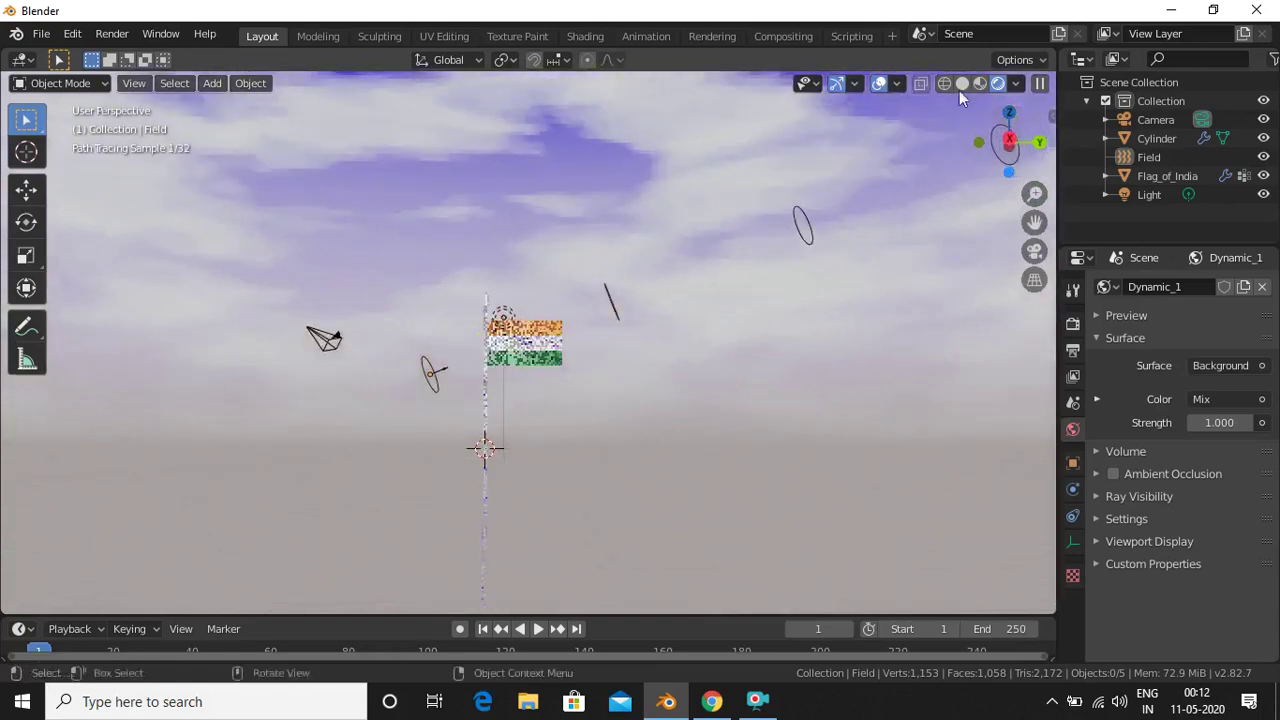
pyautogui.click(882, 83)
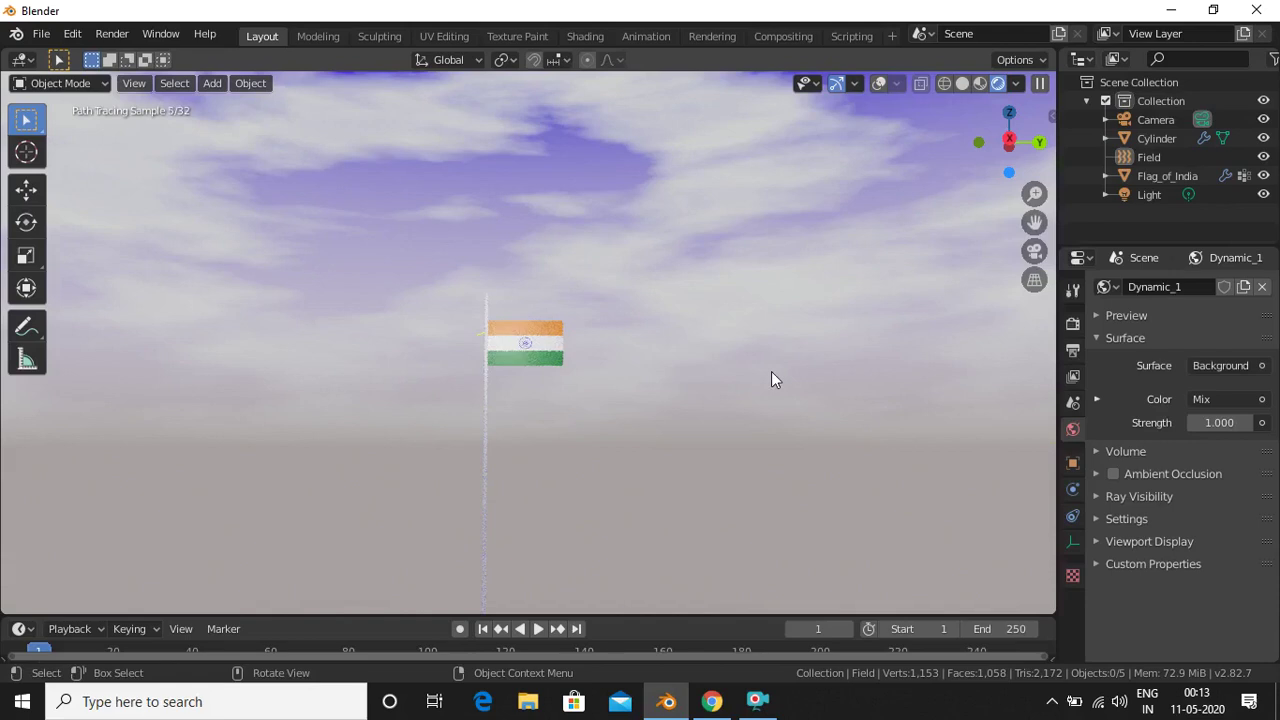
# Play the flag's cloth simulation in the rendered view and stop it at about frame 46.
pyautogui.press('space')
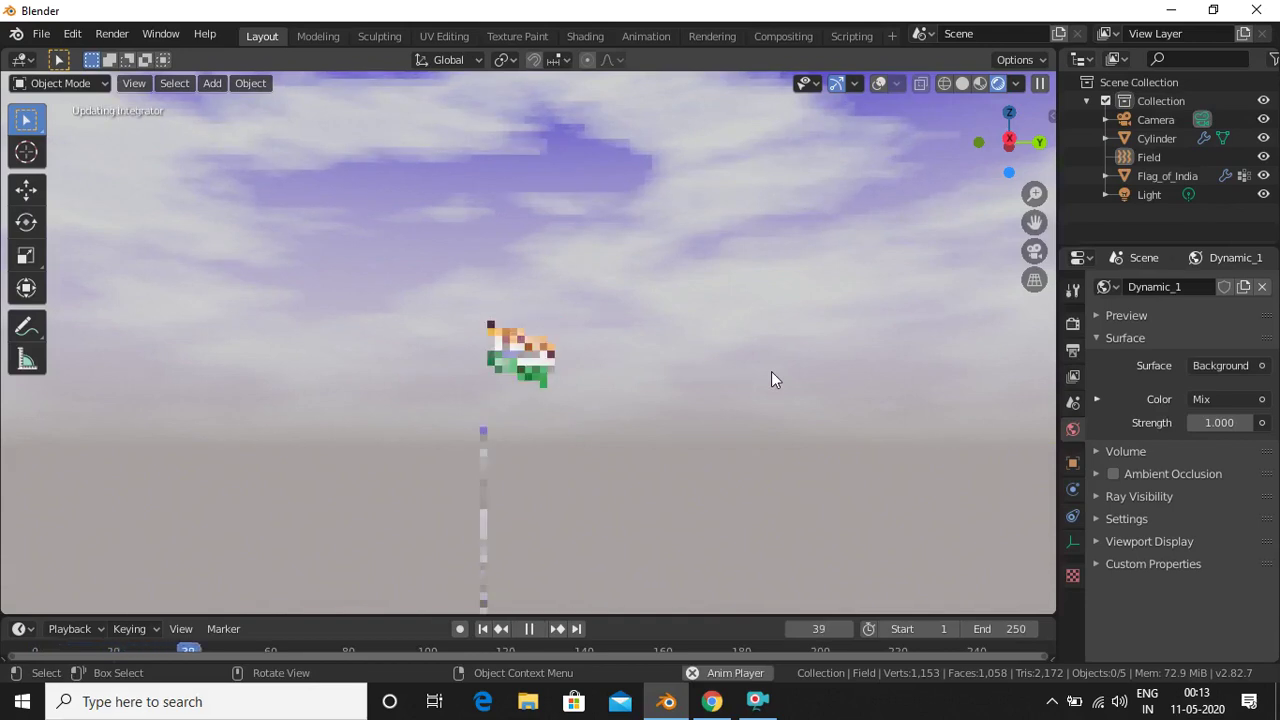
pyautogui.press('space')
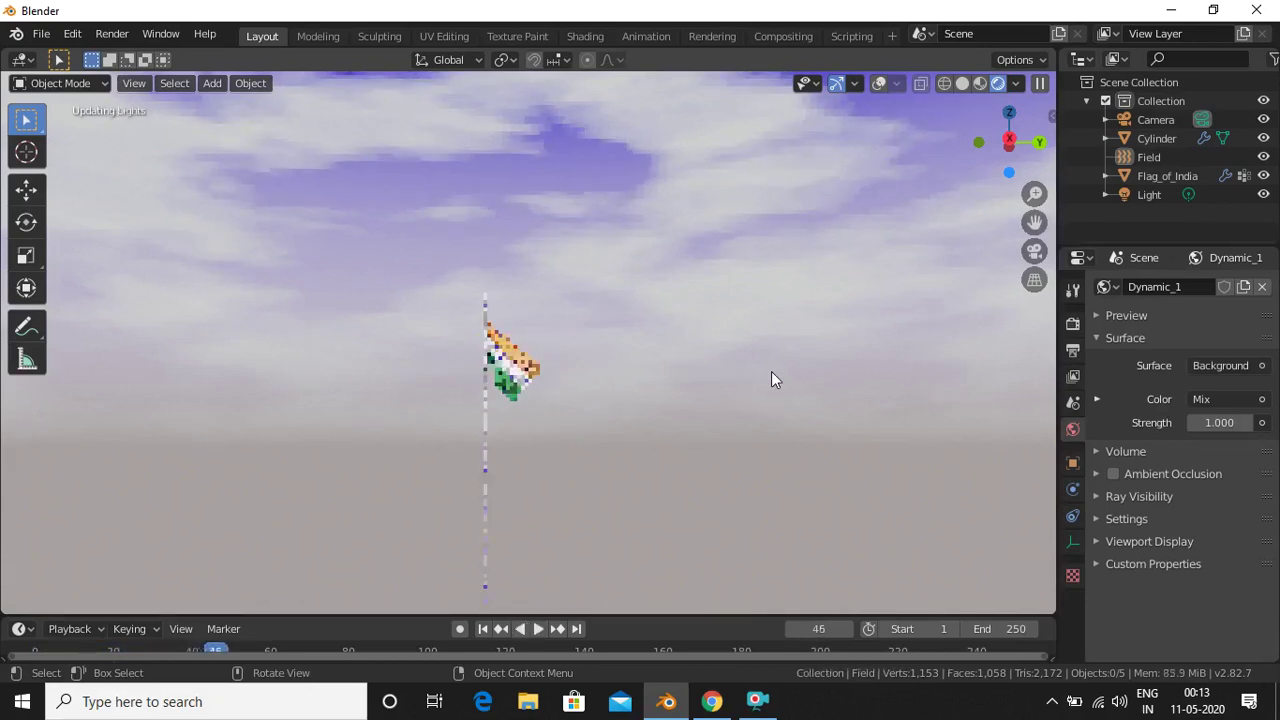
pyautogui.press('Right')
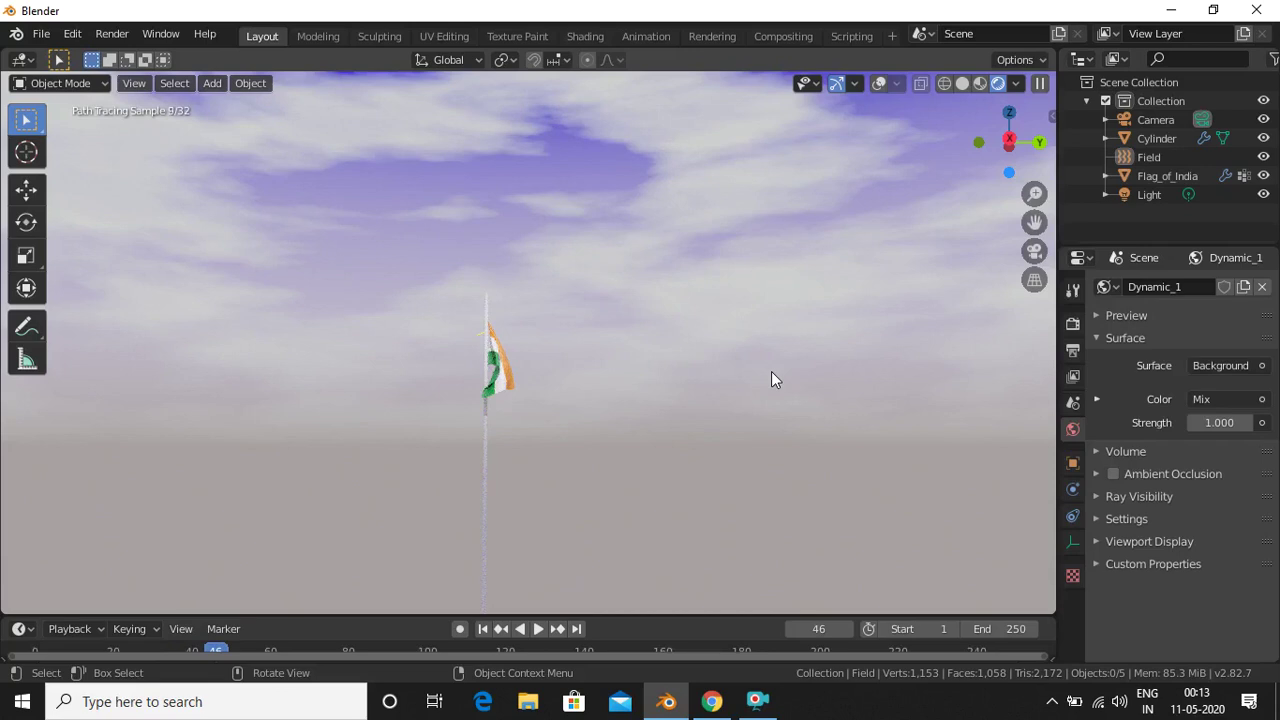
pyautogui.click(757, 701)
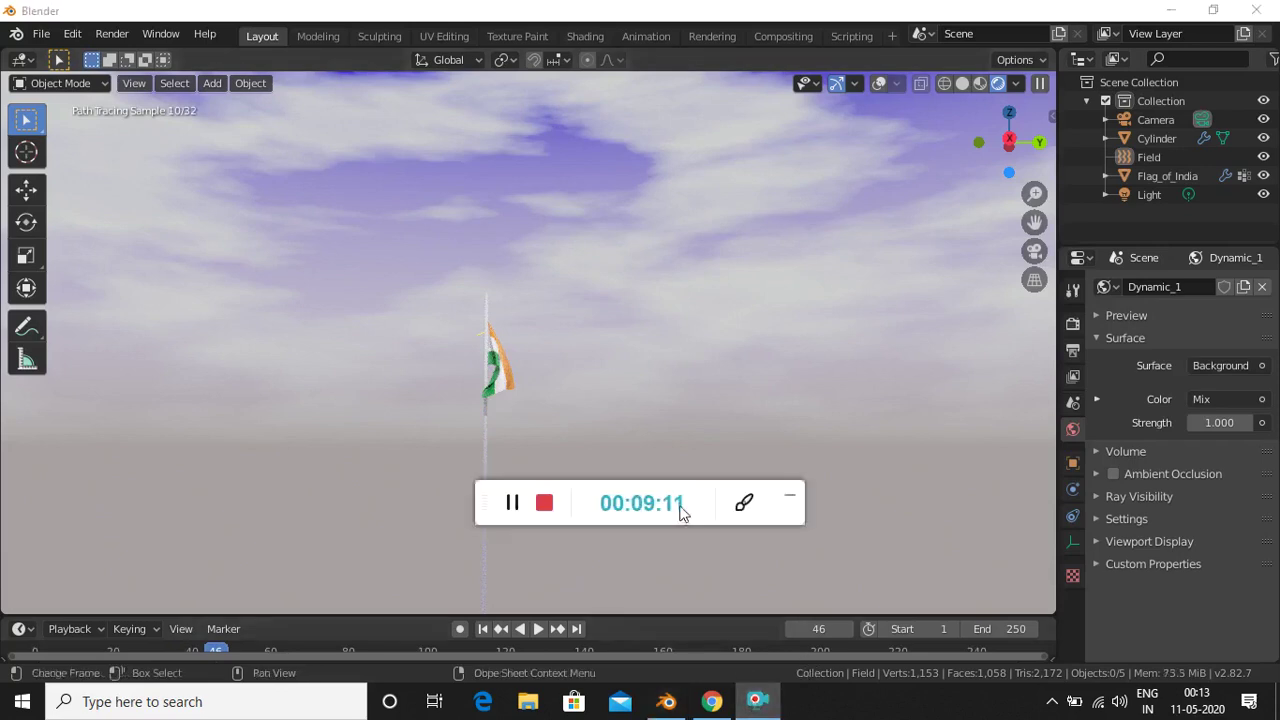